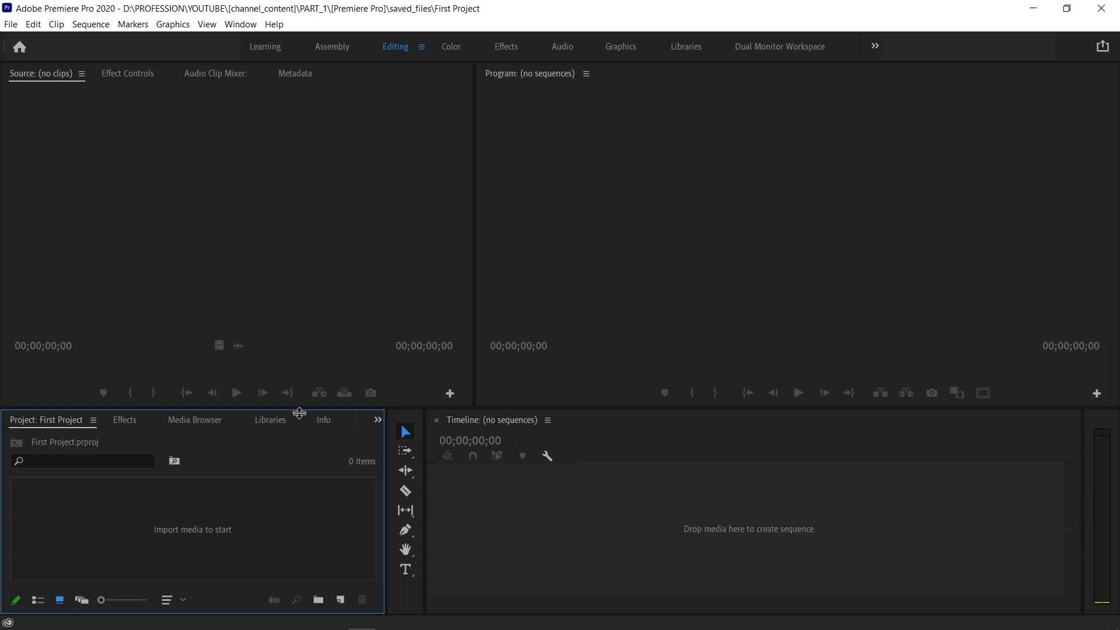
Step: Enlarge the Project and Timeline area, and import the video "Camera tracking video.mp4" from the Downloads folder
drag(299, 408, 300, 372)
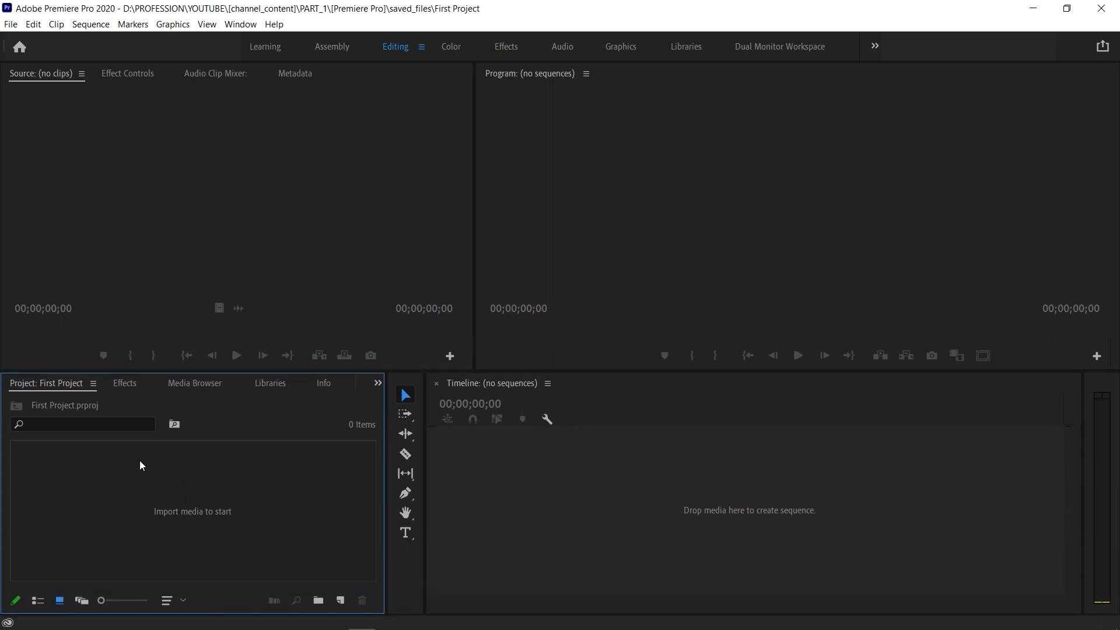
double_click(101, 490)
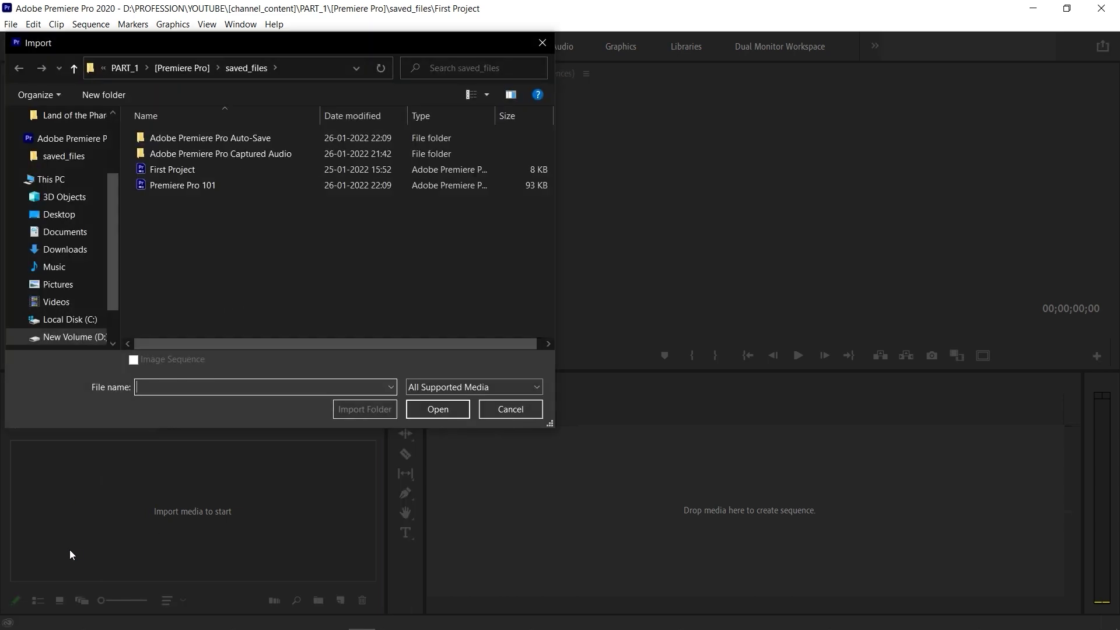
drag(144, 46, 311, 77)
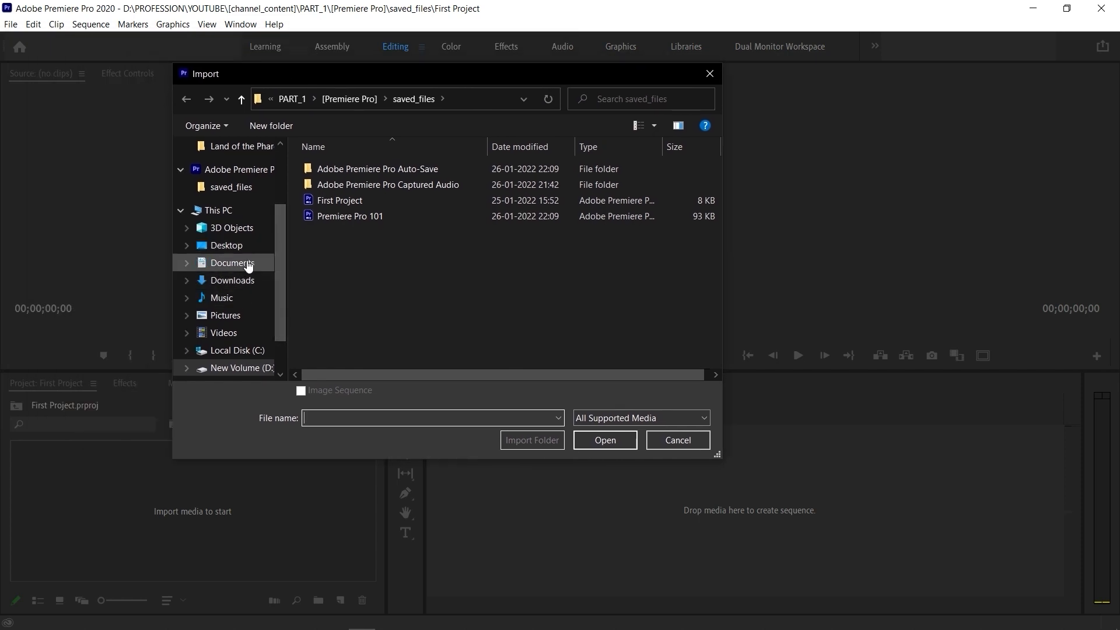
click(245, 281)
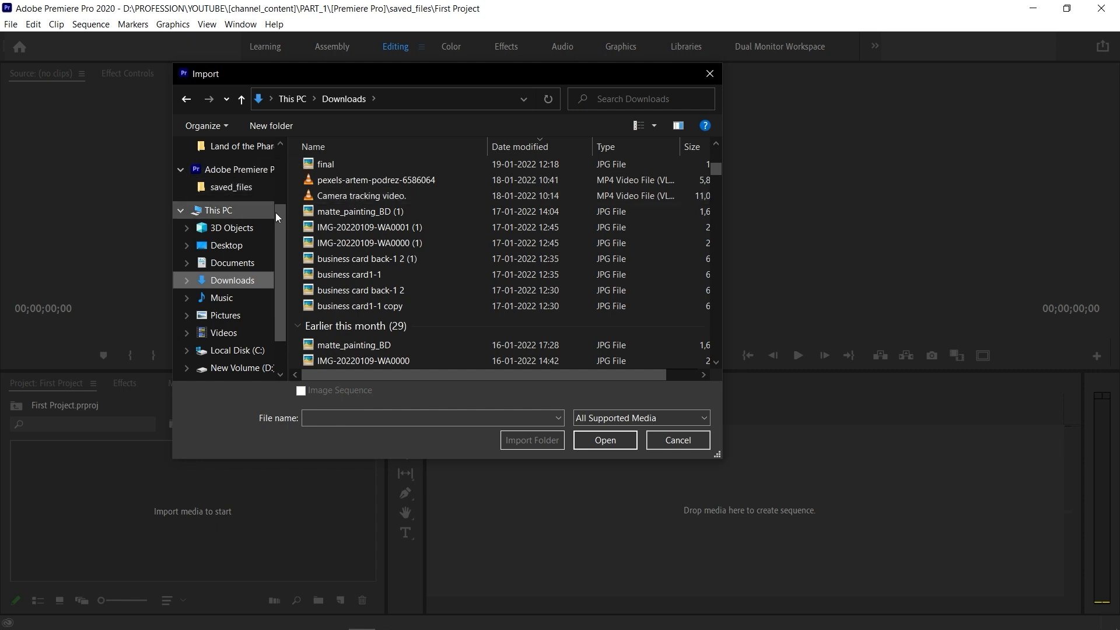
click(379, 184)
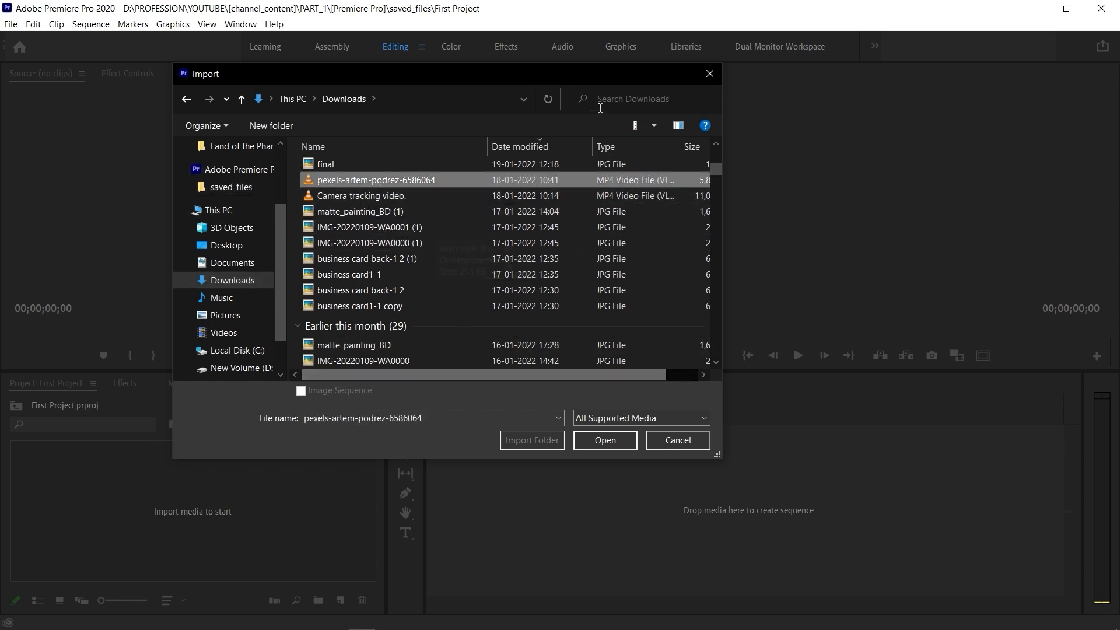
click(631, 130)
scroll(537, 220, down, 3)
click(385, 198)
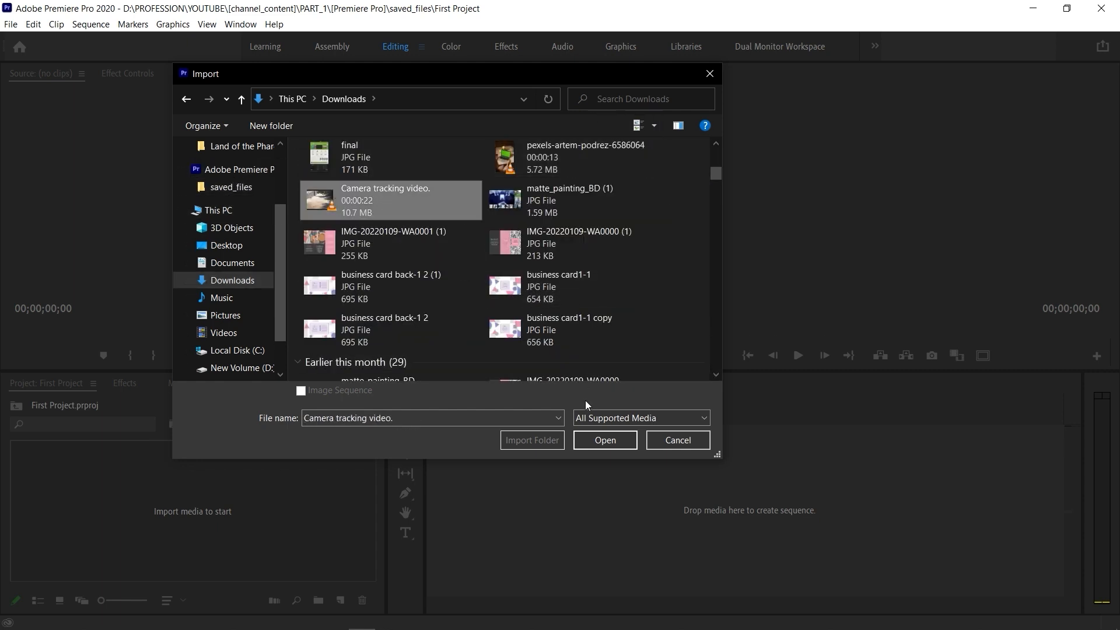
click(584, 445)
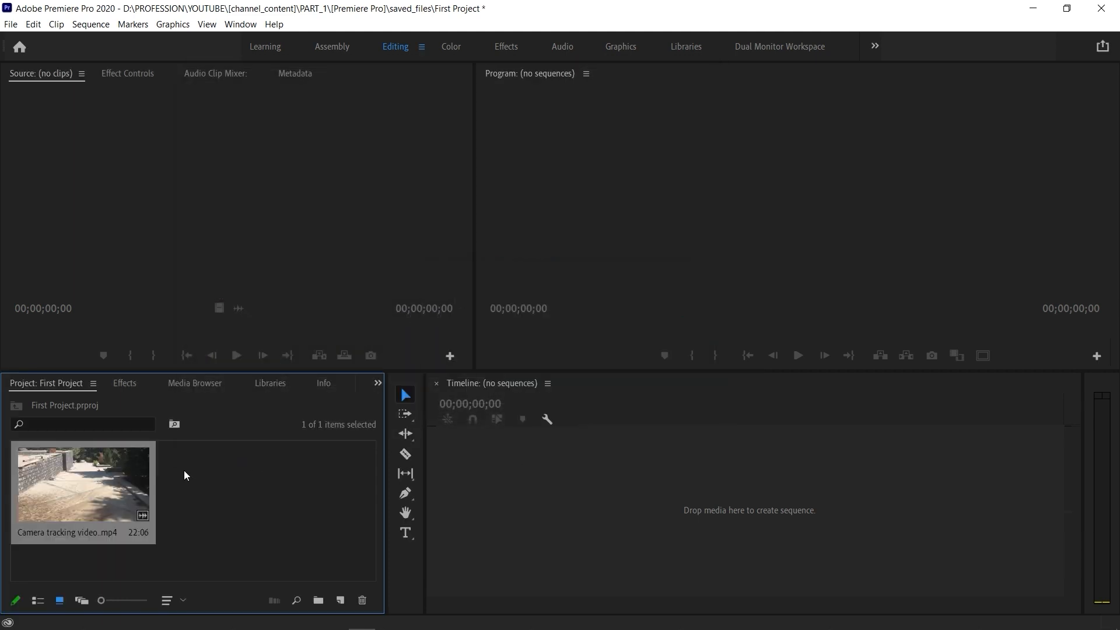
click(182, 490)
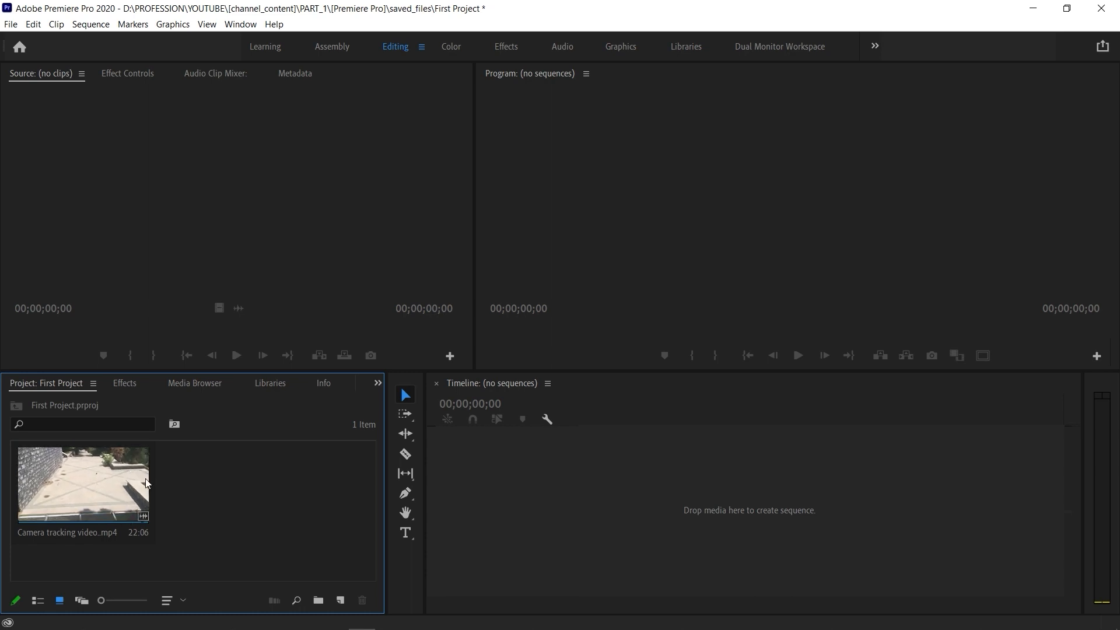
Step: Import the "Drone in D" MP3 music track from the Downloads folder into the project
double_click(250, 486)
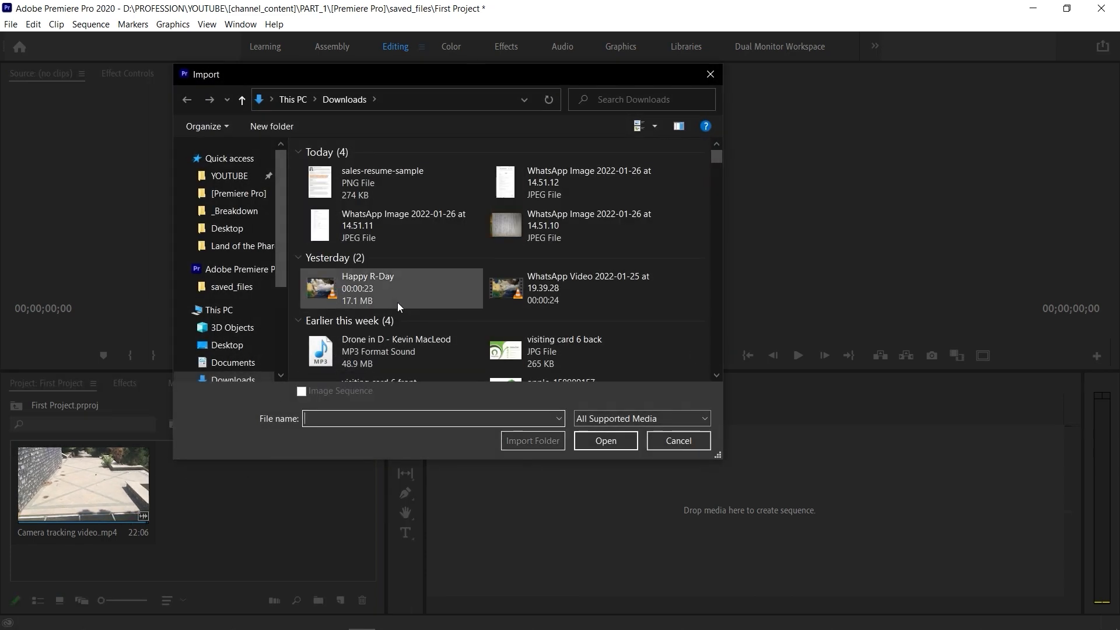
click(397, 350)
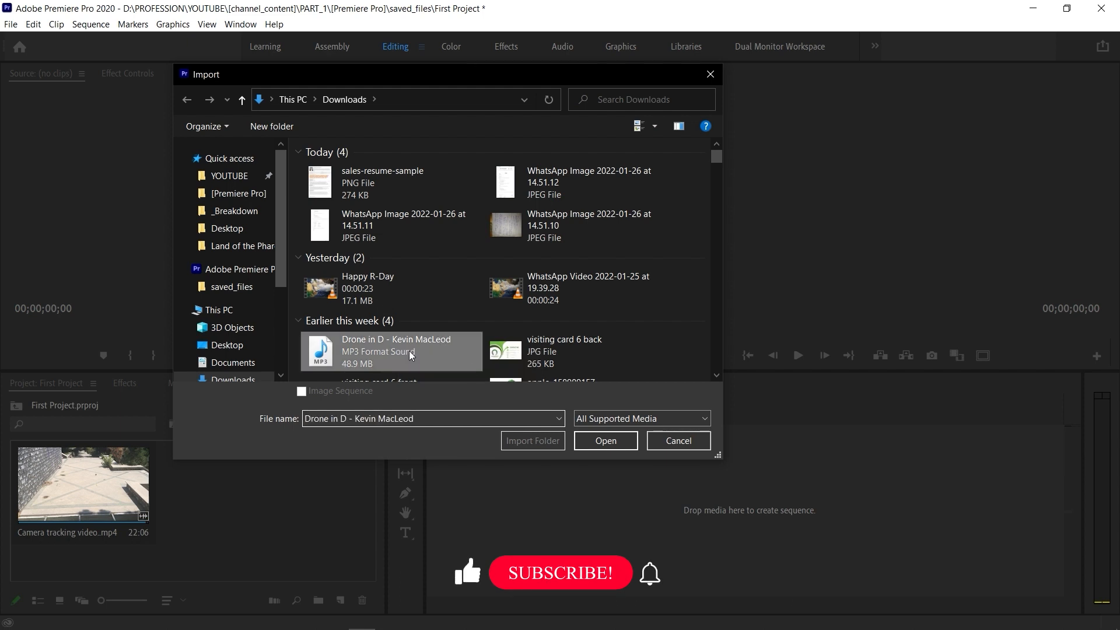
click(605, 442)
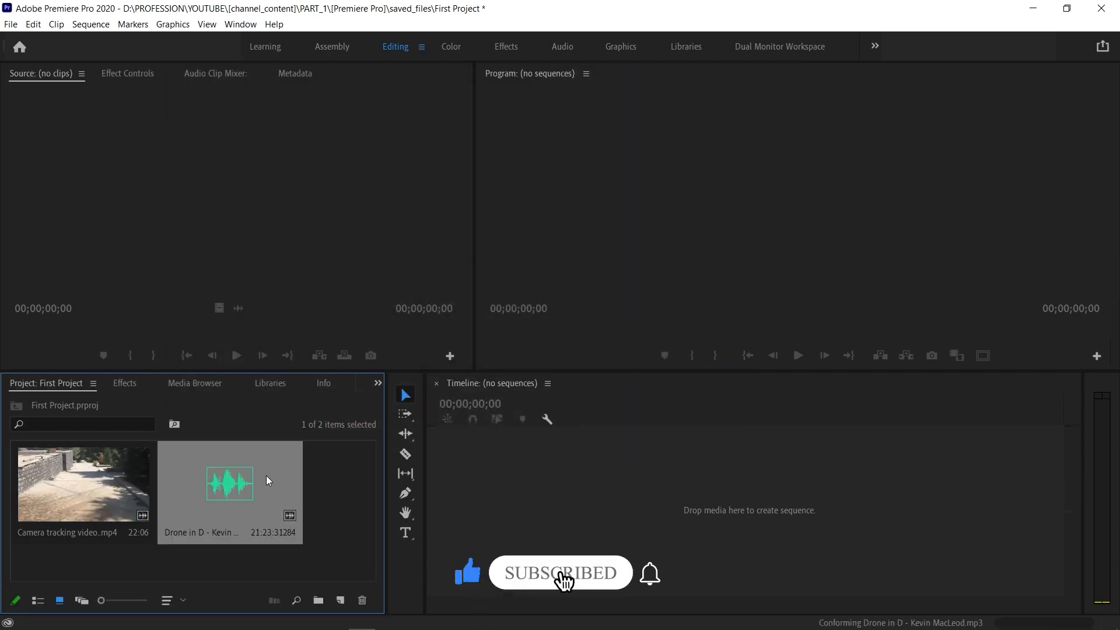
click(344, 475)
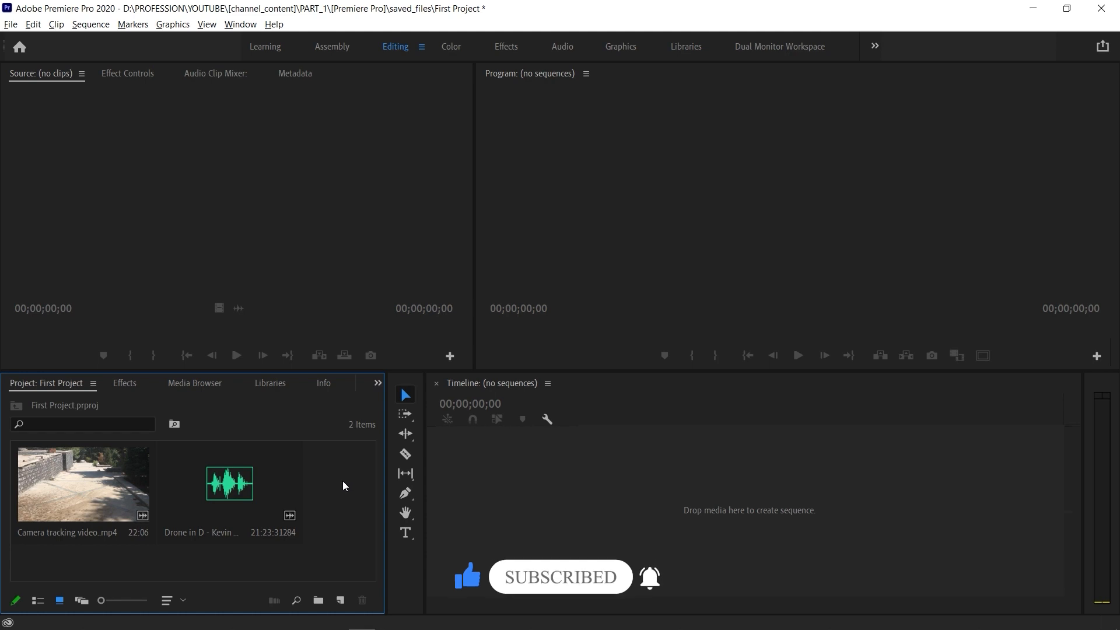
Step: Bring the mineral-map-of-sikkim image into the project straight from the Desktop's PD folder in File Explorer
key(alt+Tab)
key(Escape)
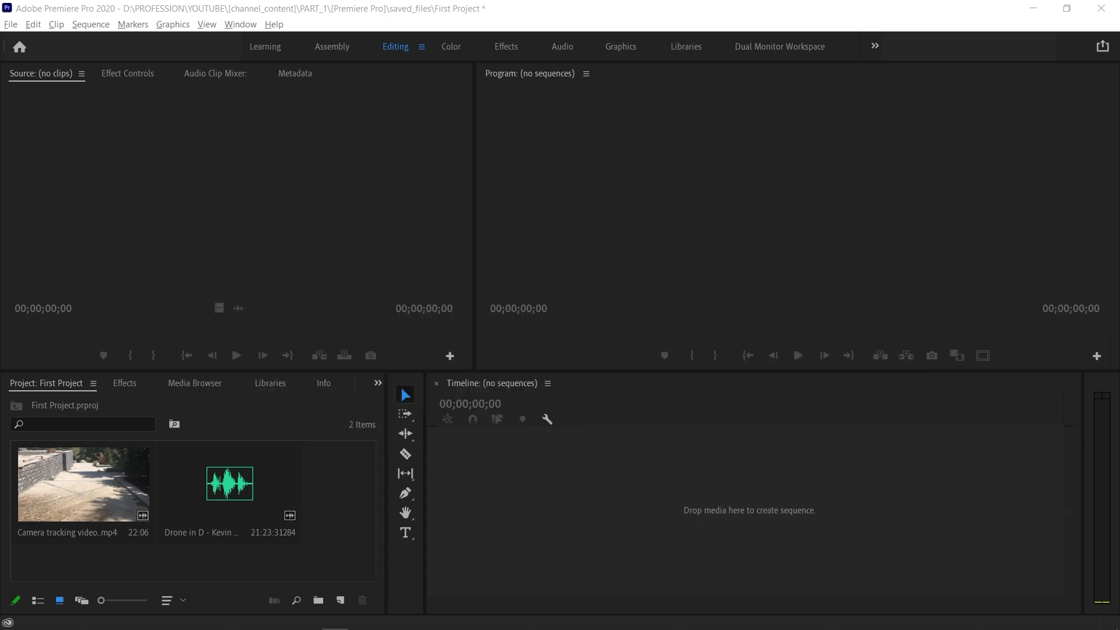
drag(1119, 82, 437, 0)
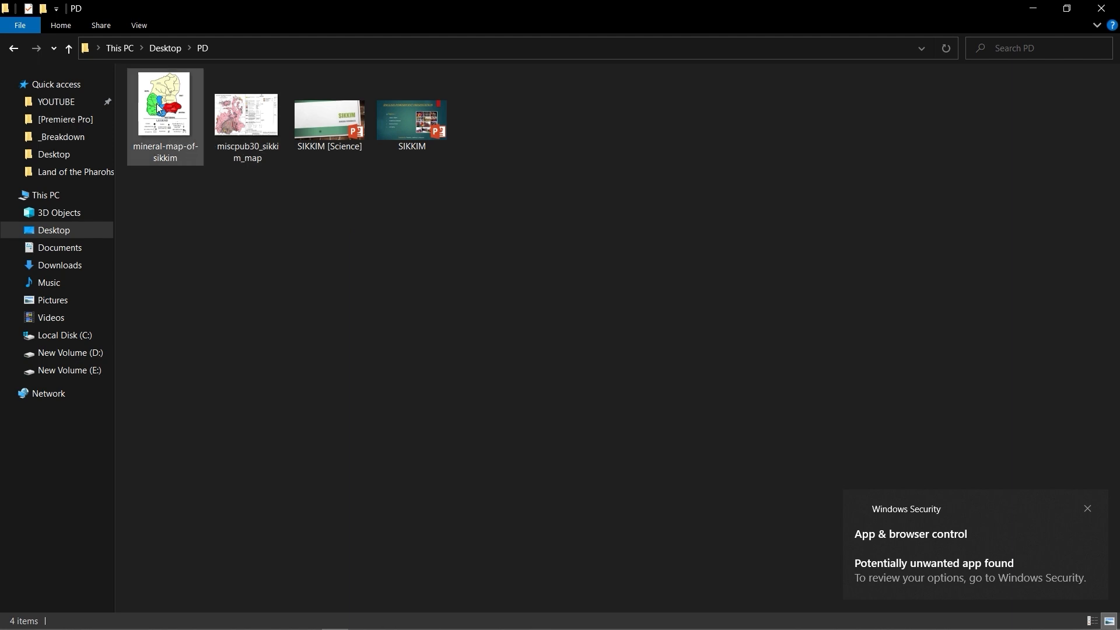
drag(159, 108, 329, 488)
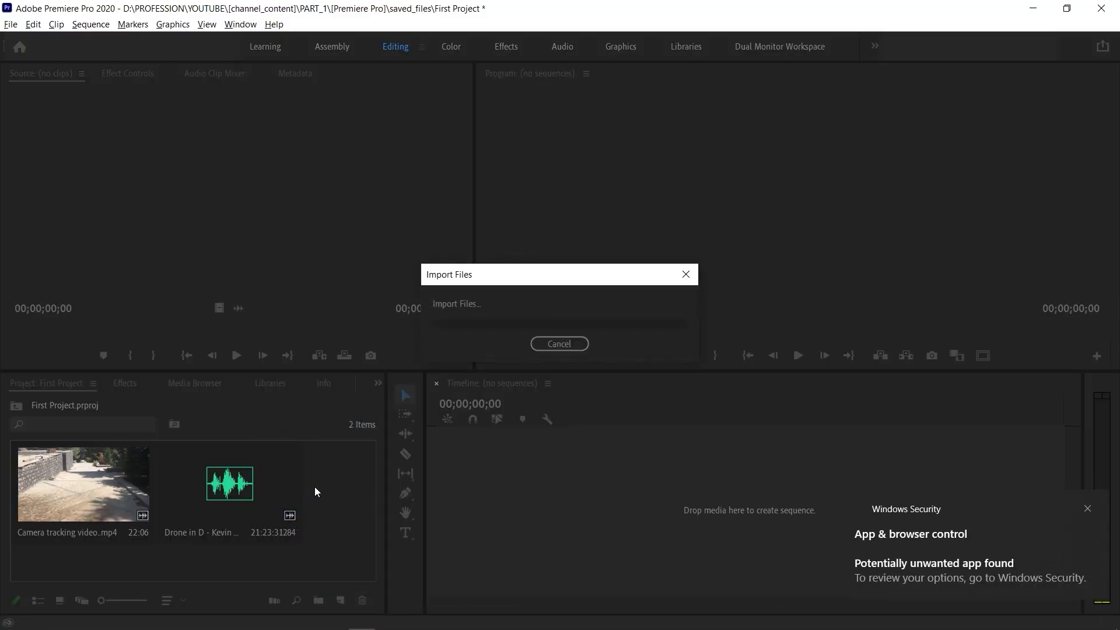
click(230, 548)
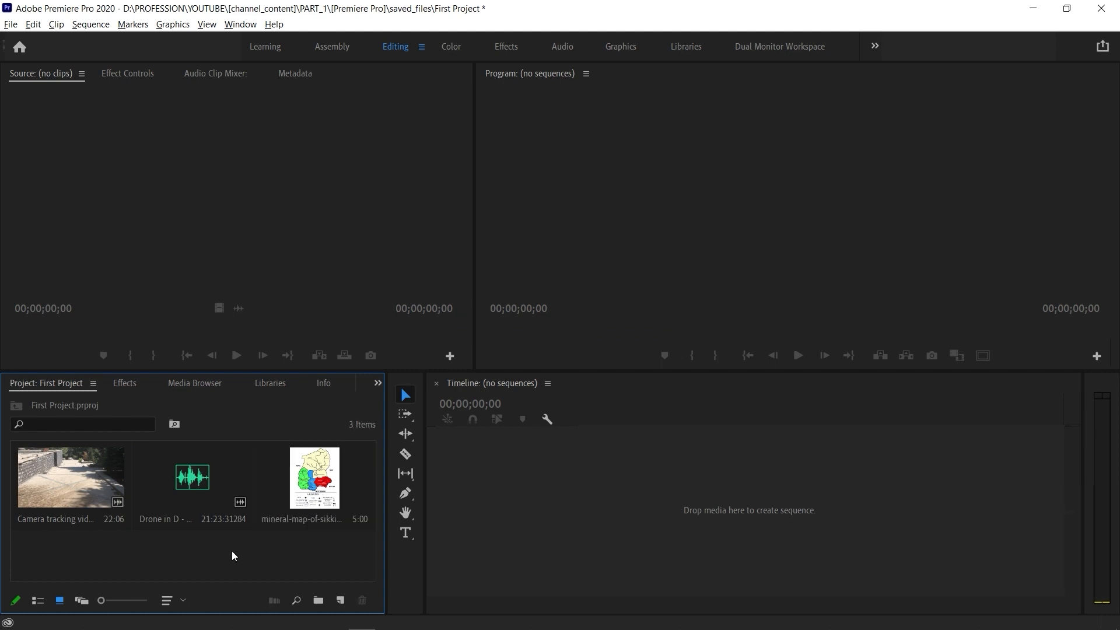
Step: Import the image apple_158989157.jpg from the Downloads folder into the project
right_click(232, 550)
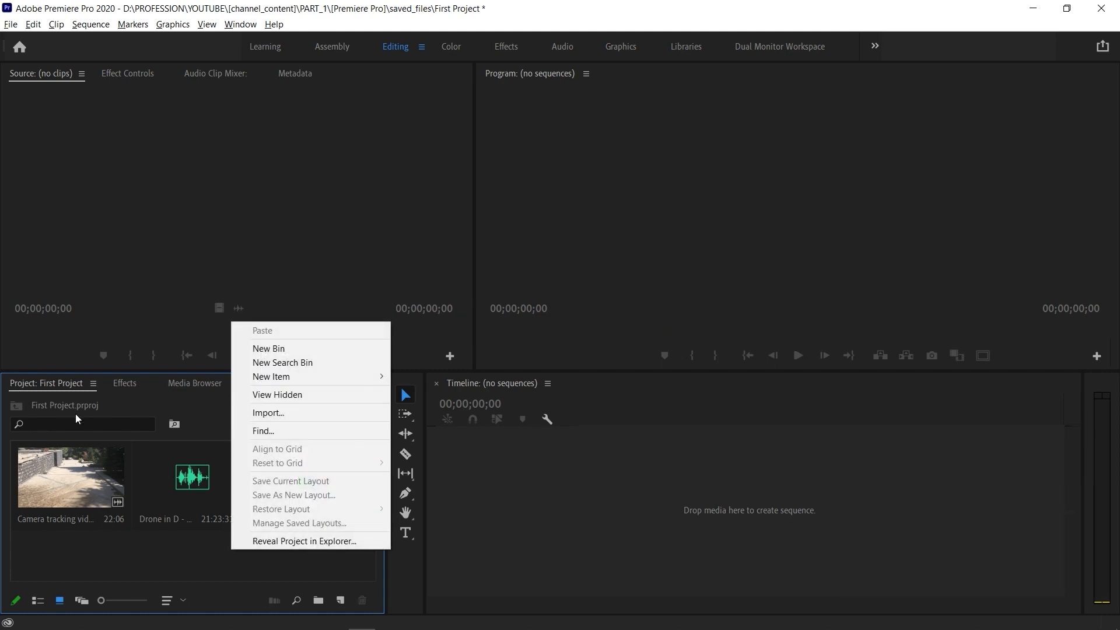
click(267, 415)
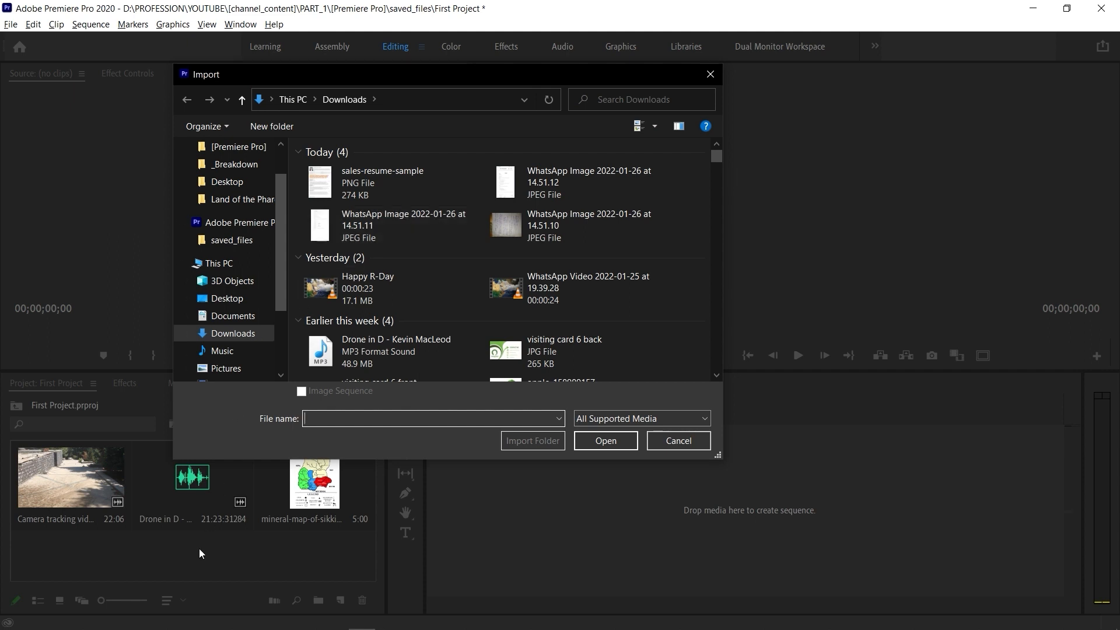
scroll(386, 337, down, 4)
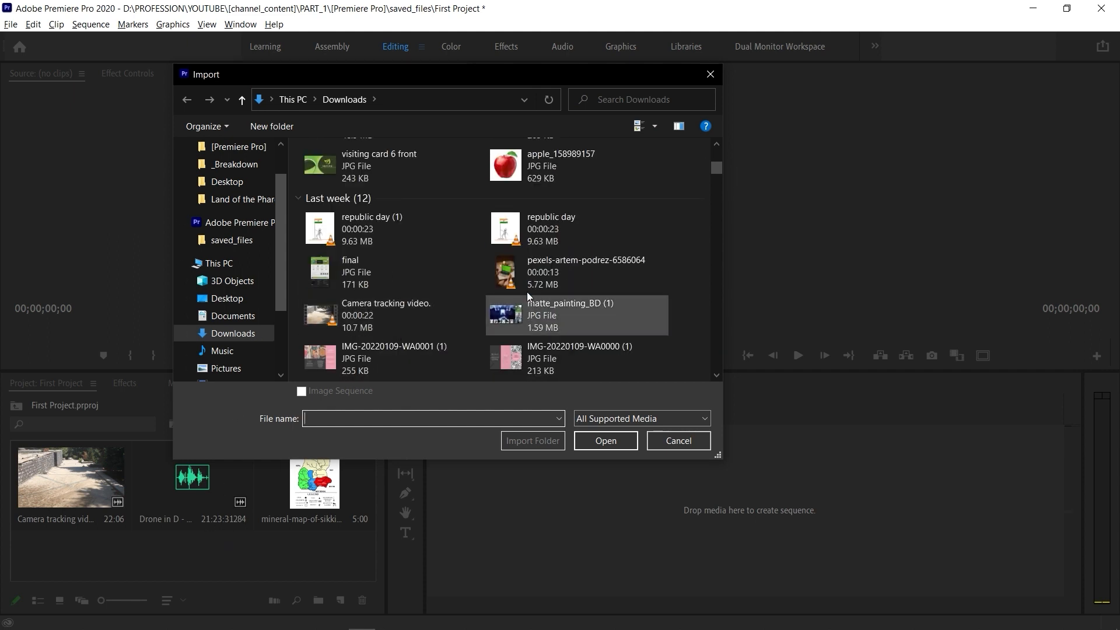
click(540, 175)
click(614, 440)
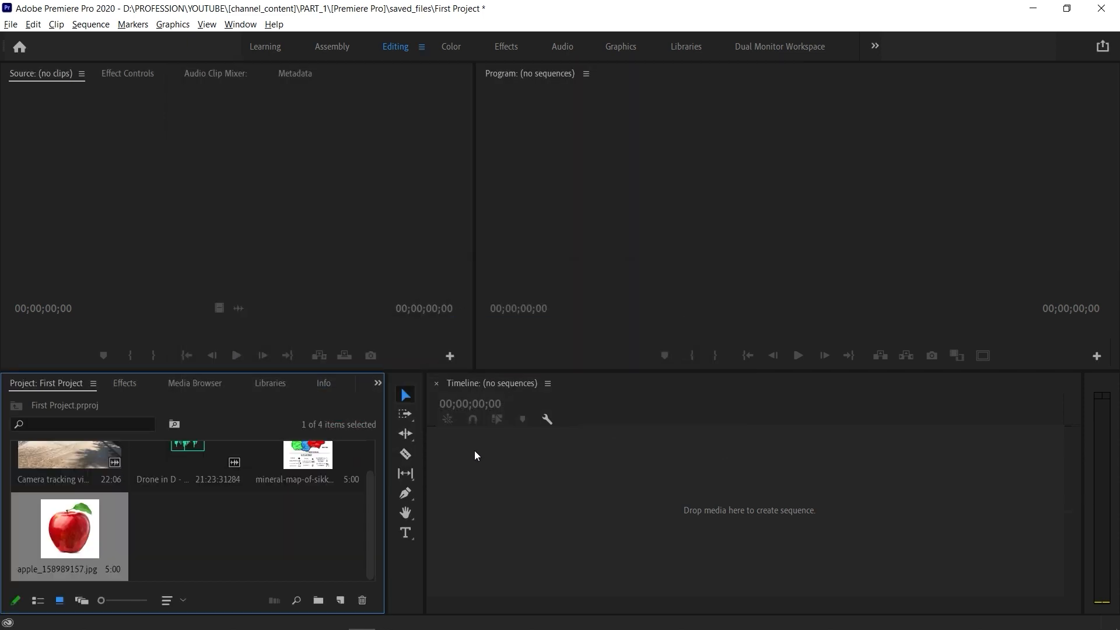
click(245, 526)
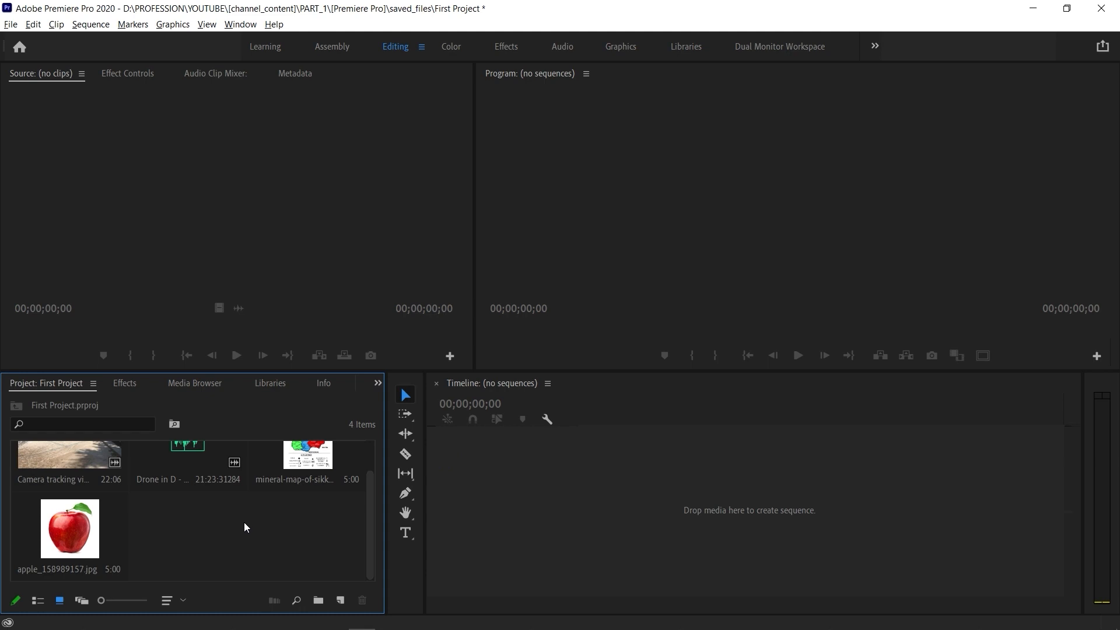
Step: Import the Pexels video of the green-screen laptop from the Downloads folder into the project
double_click(199, 523)
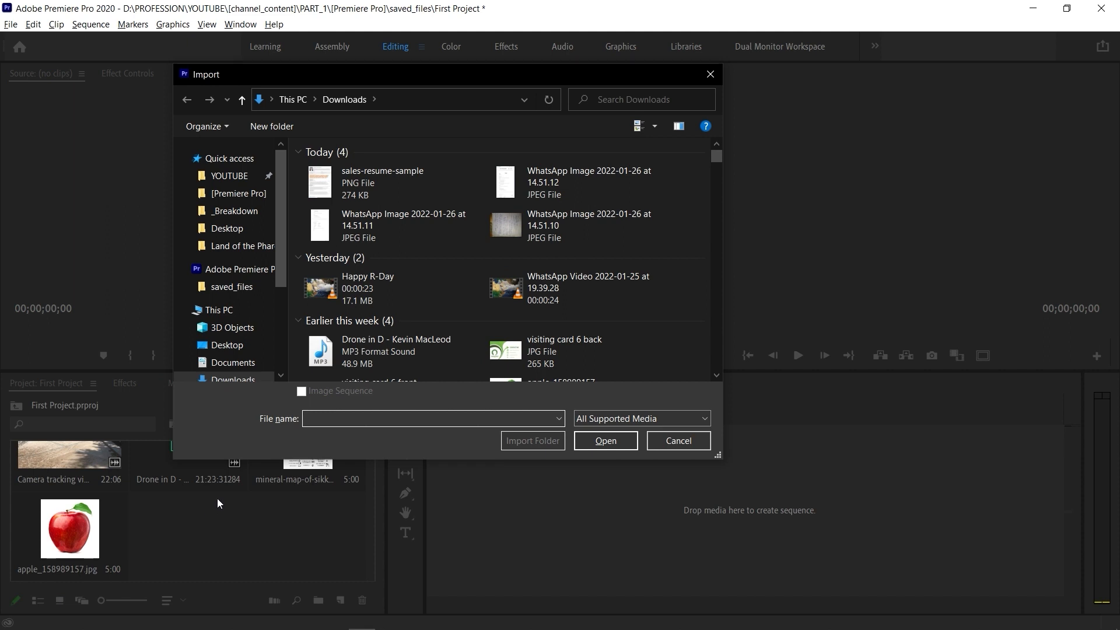
scroll(457, 333, down, 6)
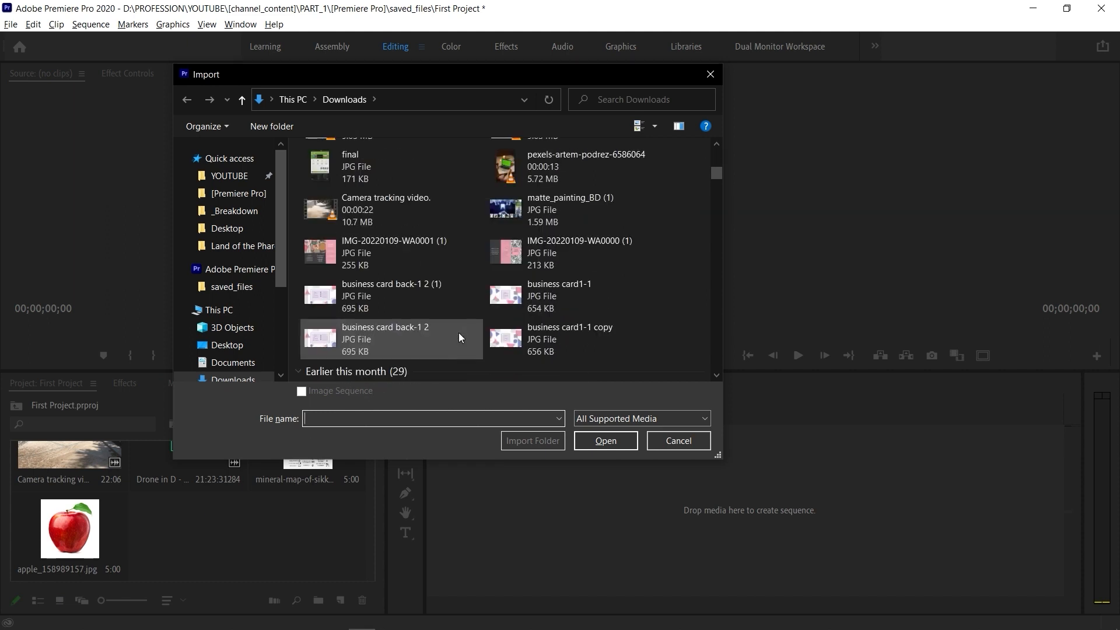
click(551, 170)
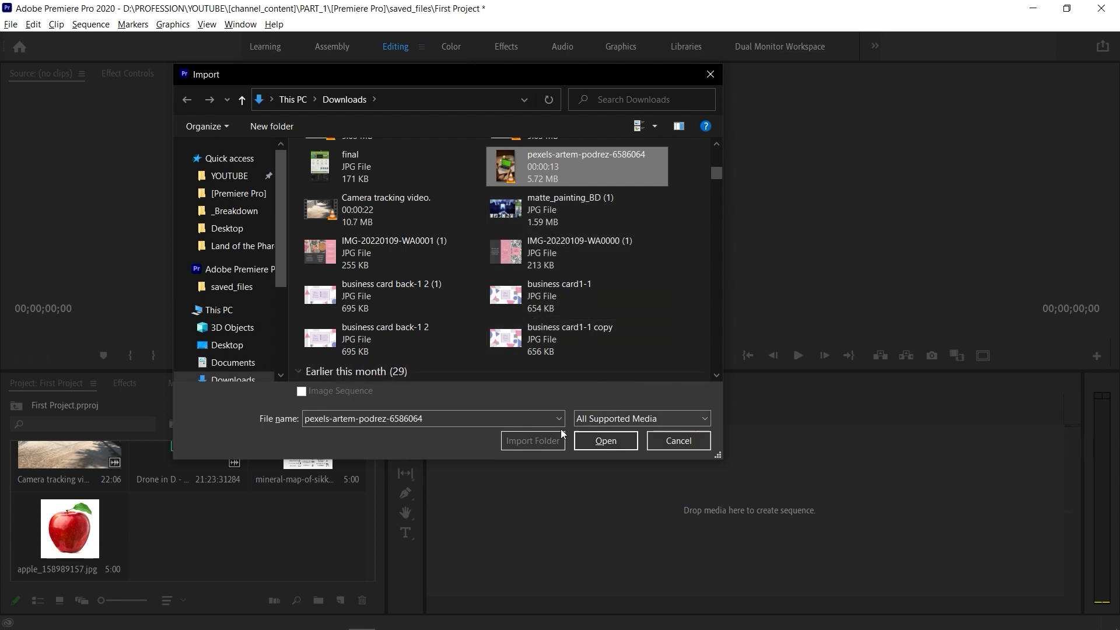
click(604, 442)
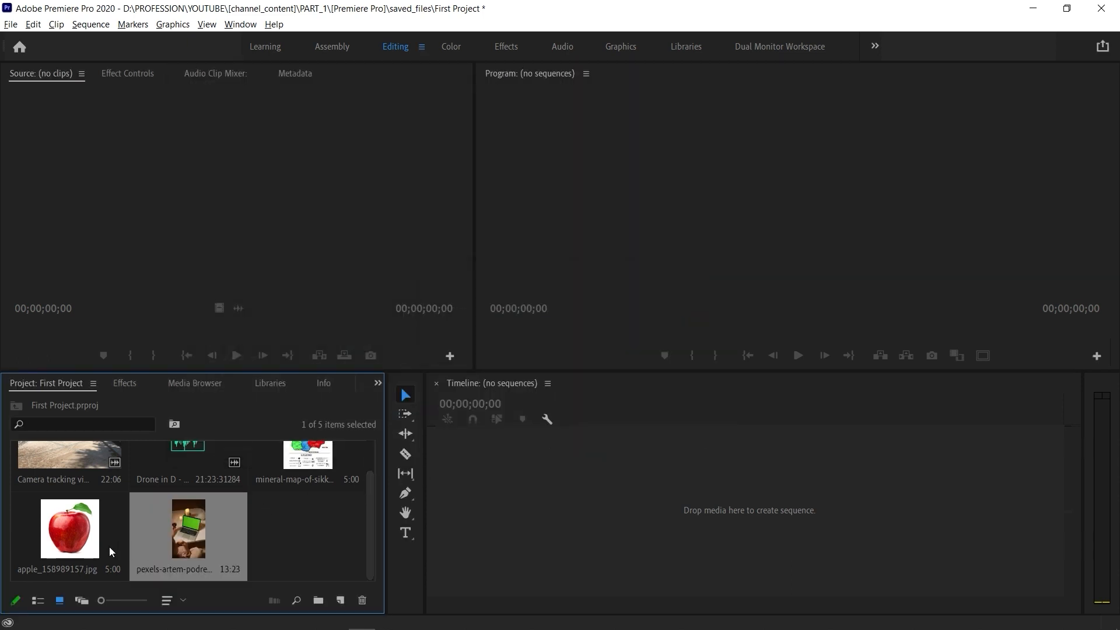
click(268, 551)
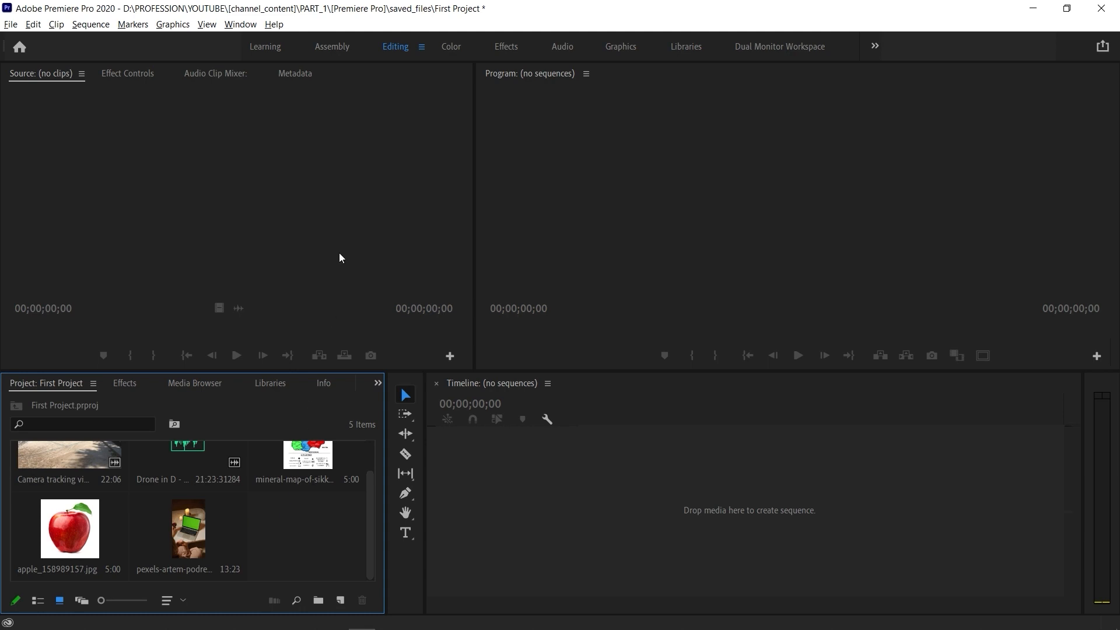
Step: Maximize and restore the Project panel, Source monitor and Program monitor in turn, leaving the Project panel maximized
click(359, 181)
click(578, 193)
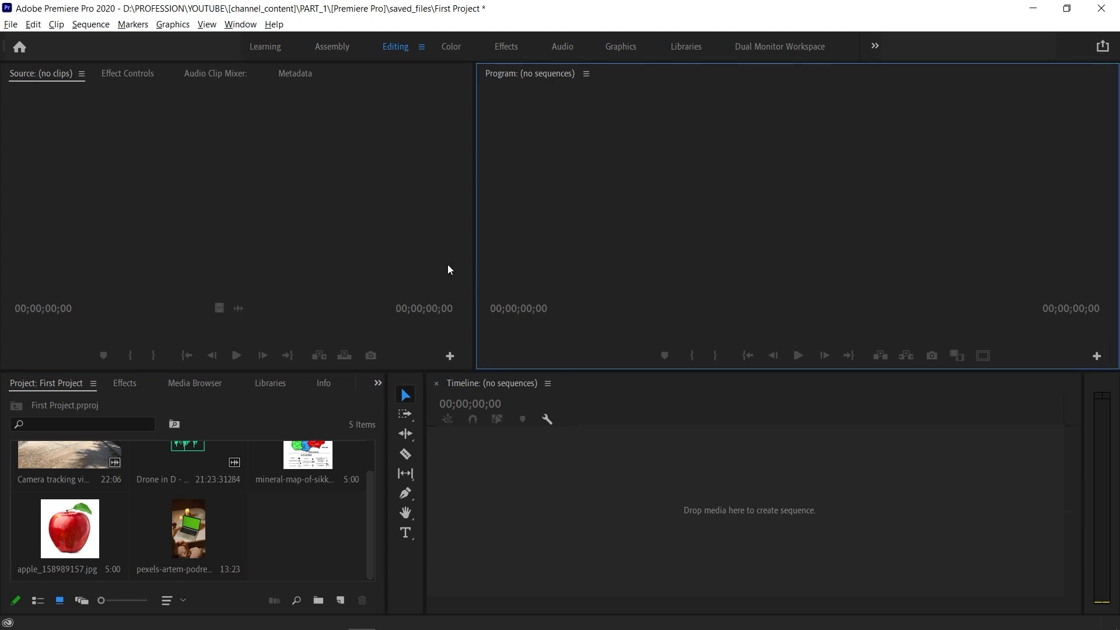
click(300, 531)
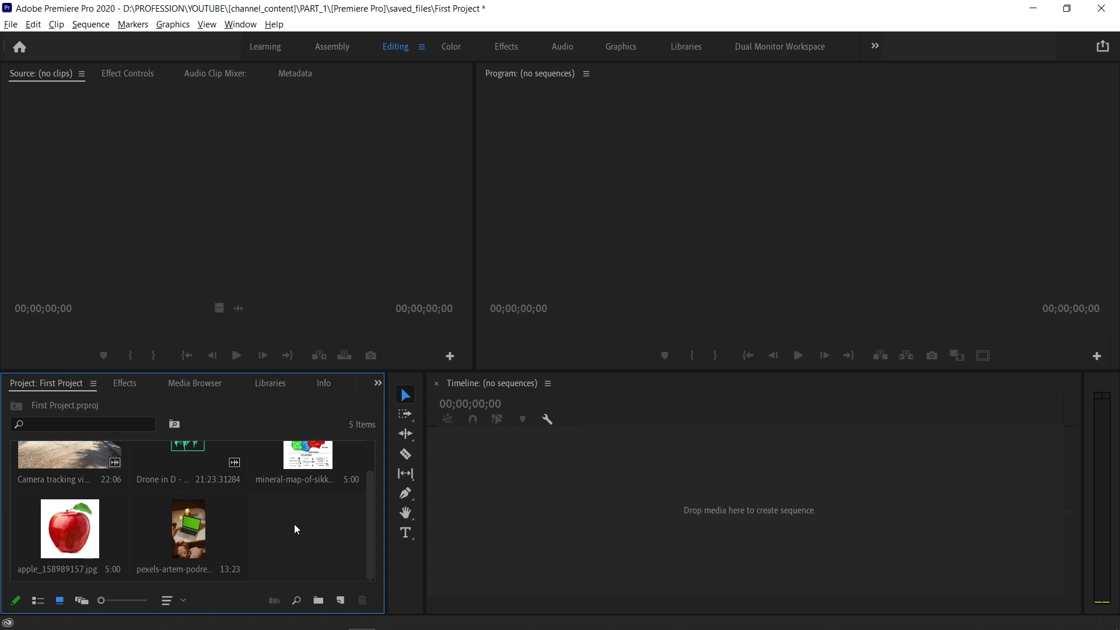
key(grave)
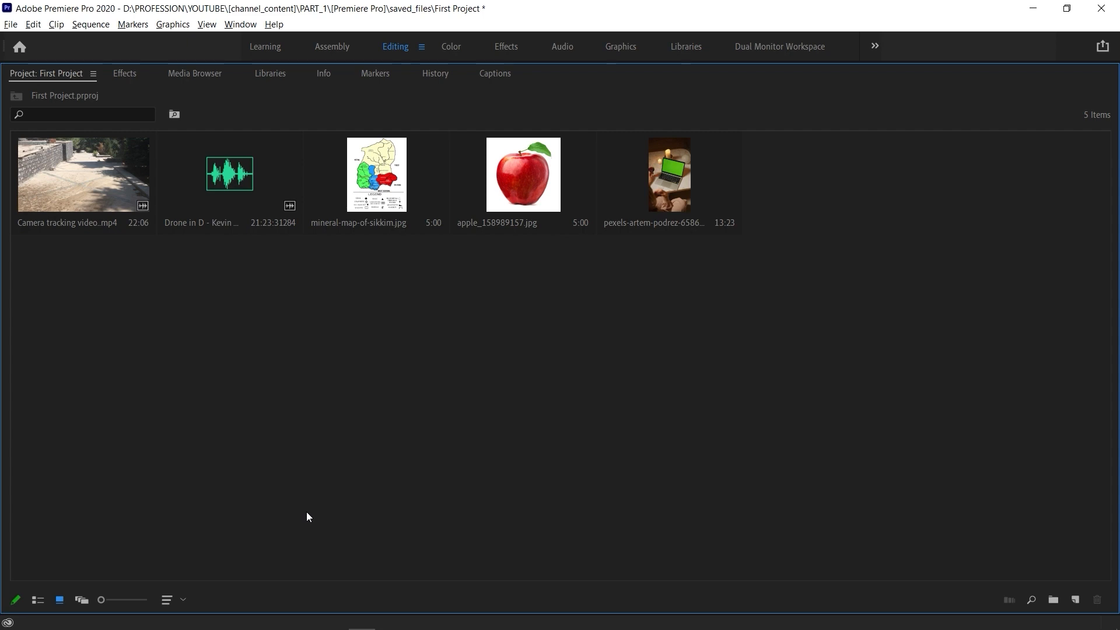
key(grave)
key(grave)
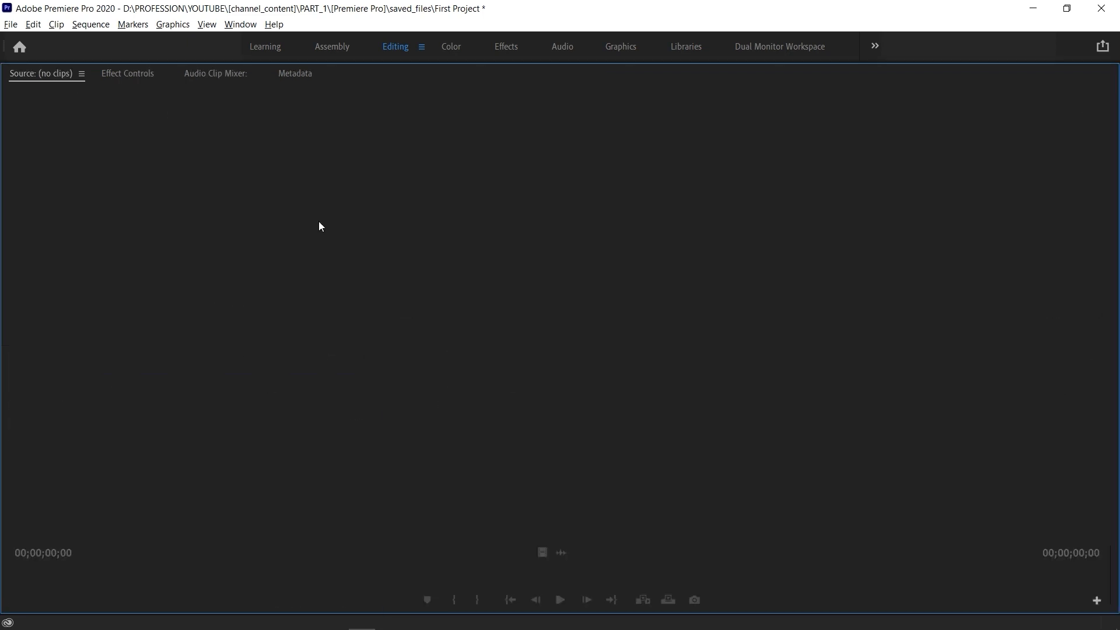
key(grave)
key(grave)
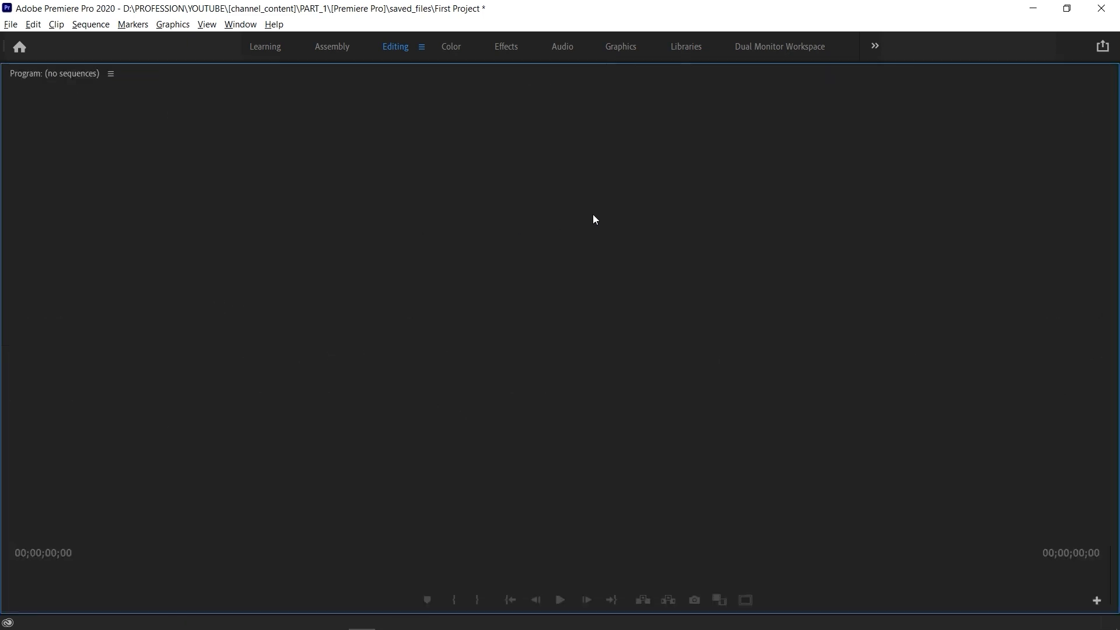
key(grave)
key(grave)
key(grave)
key(grave)
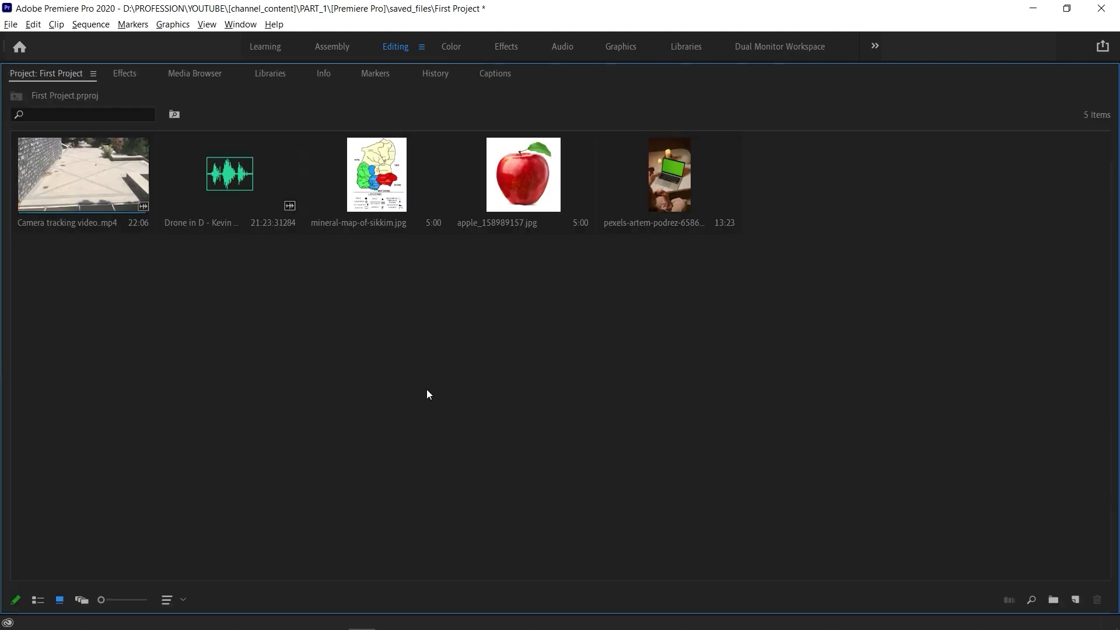
Step: Group the mineral map and apple images into a new bin named Images
drag(57, 271, 642, 225)
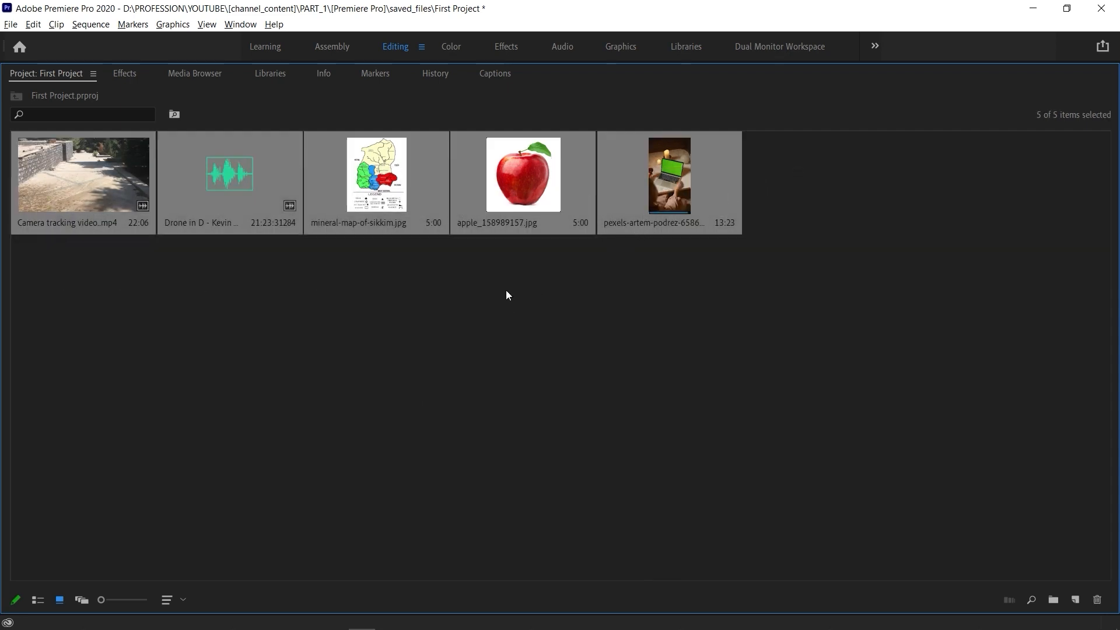
click(433, 303)
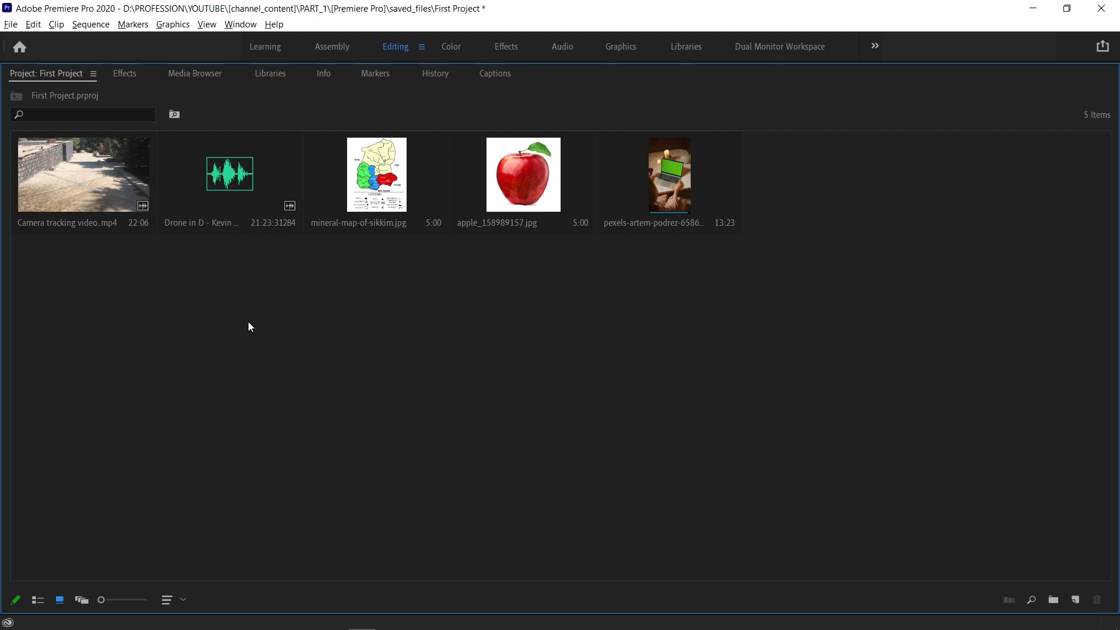
drag(386, 275, 528, 176)
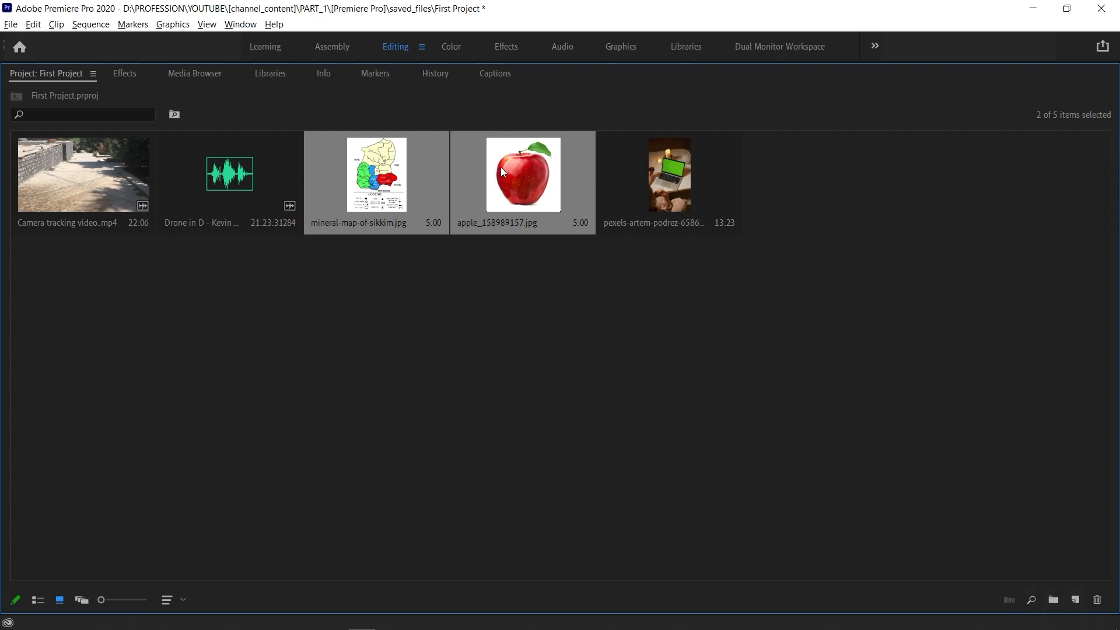
drag(537, 187, 1063, 597)
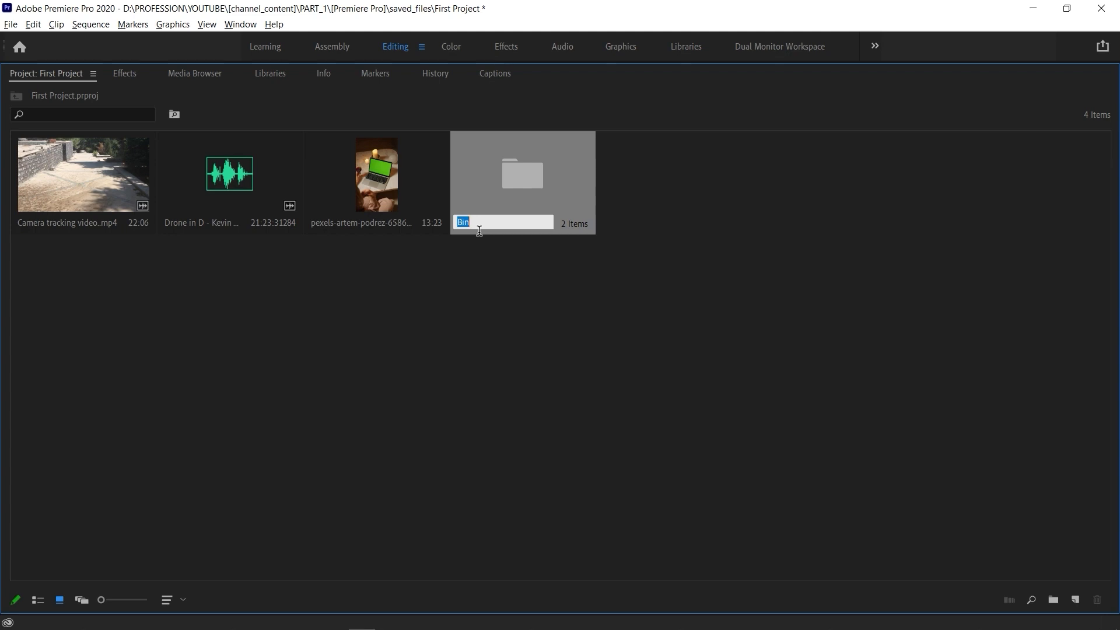
text(Images)
click(428, 340)
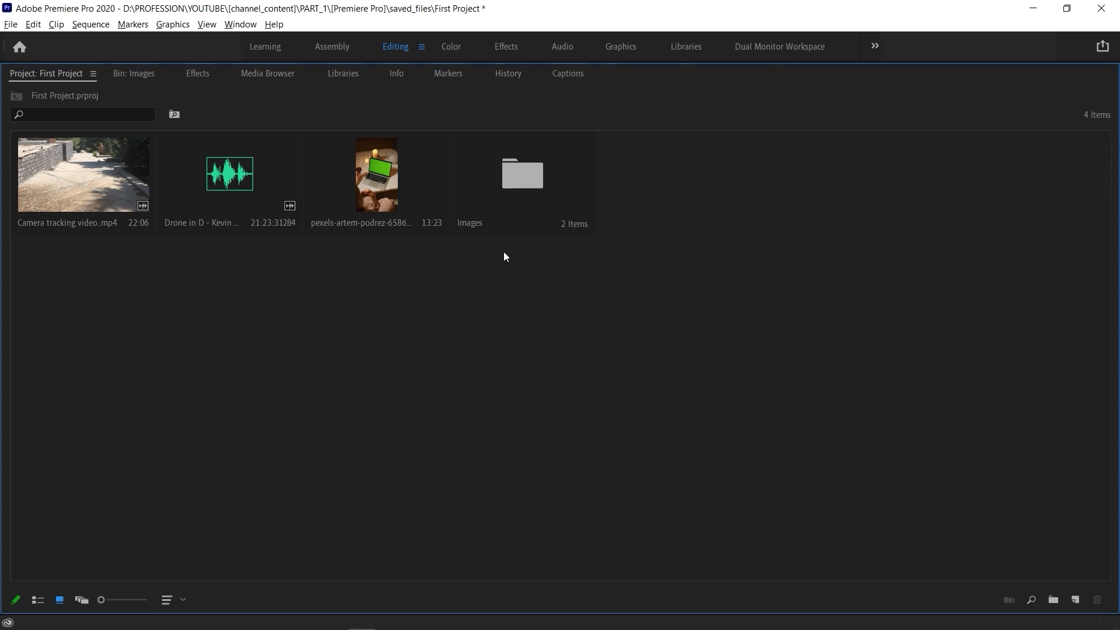
Step: Open the Images bin to view its contents and return to the project's top level
double_click(512, 191)
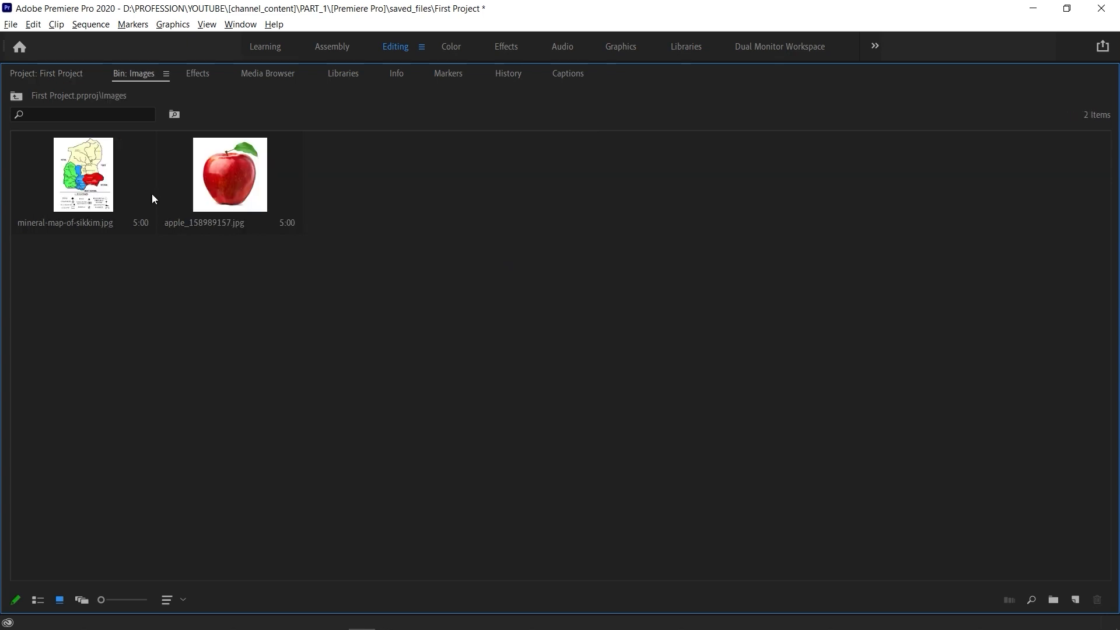
click(16, 97)
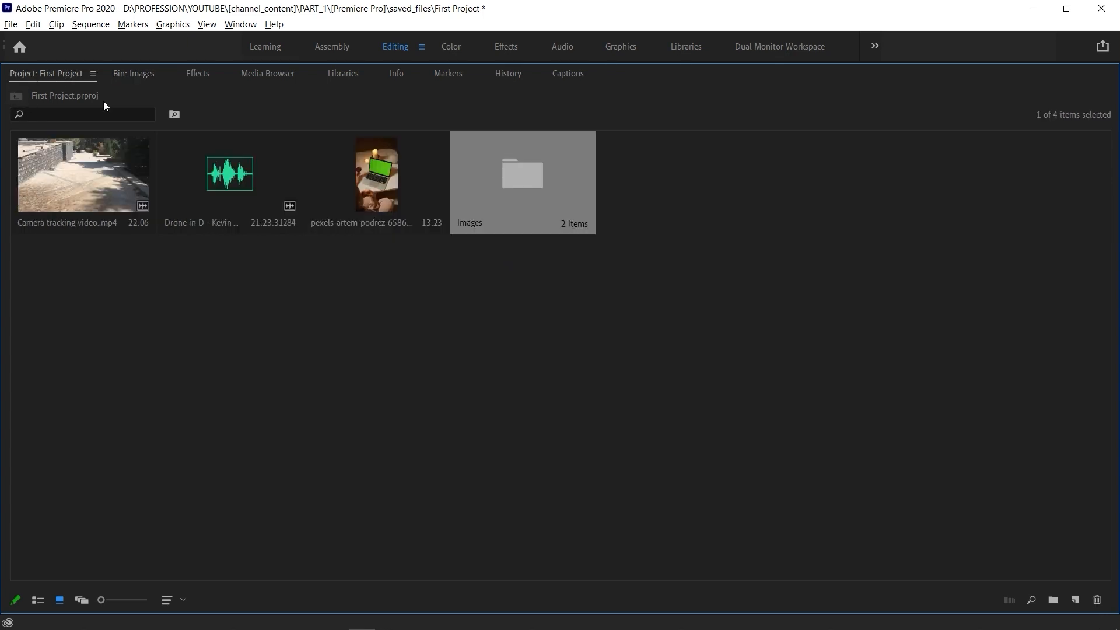
click(113, 181)
click(366, 180)
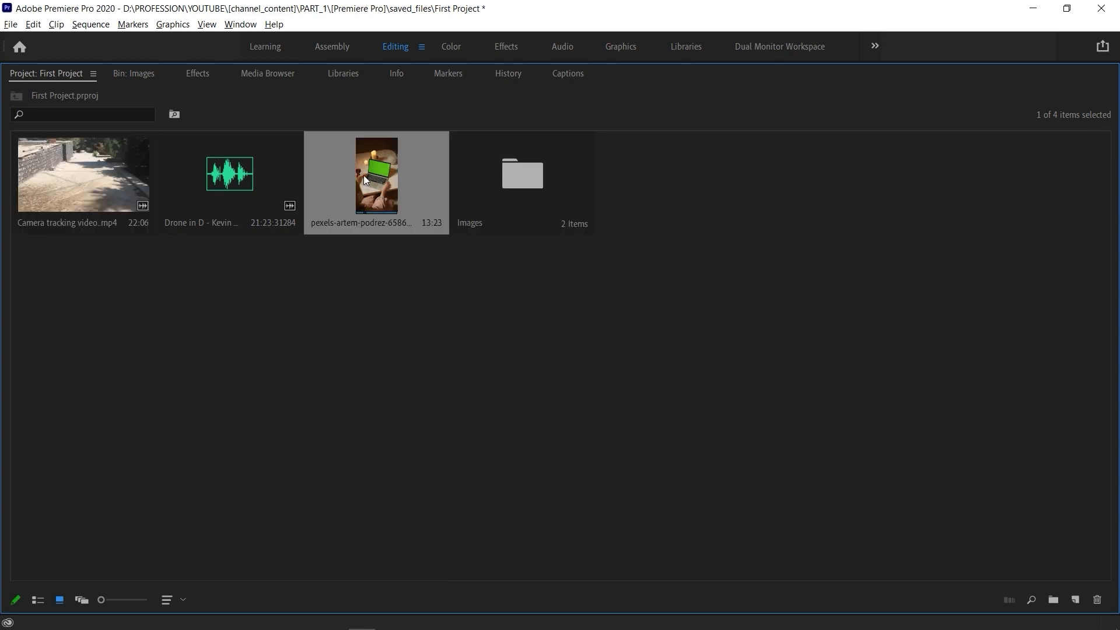
click(128, 181)
click(240, 221)
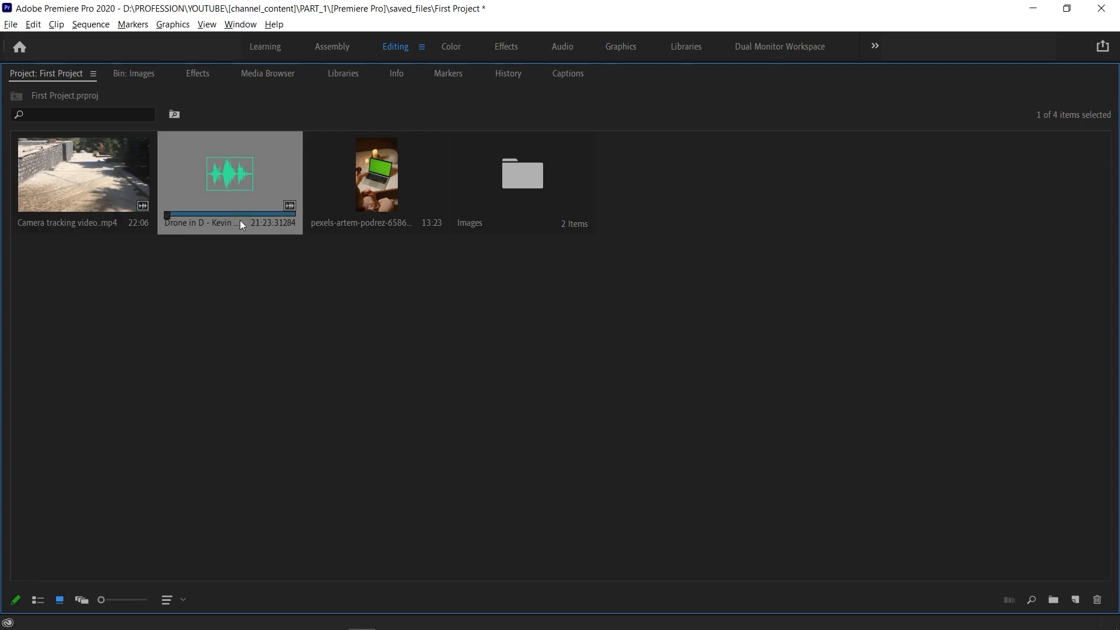
click(344, 253)
Step: Move the Camera tracking video and Pexels clips together so they sit side by side after the audio file
click(374, 184)
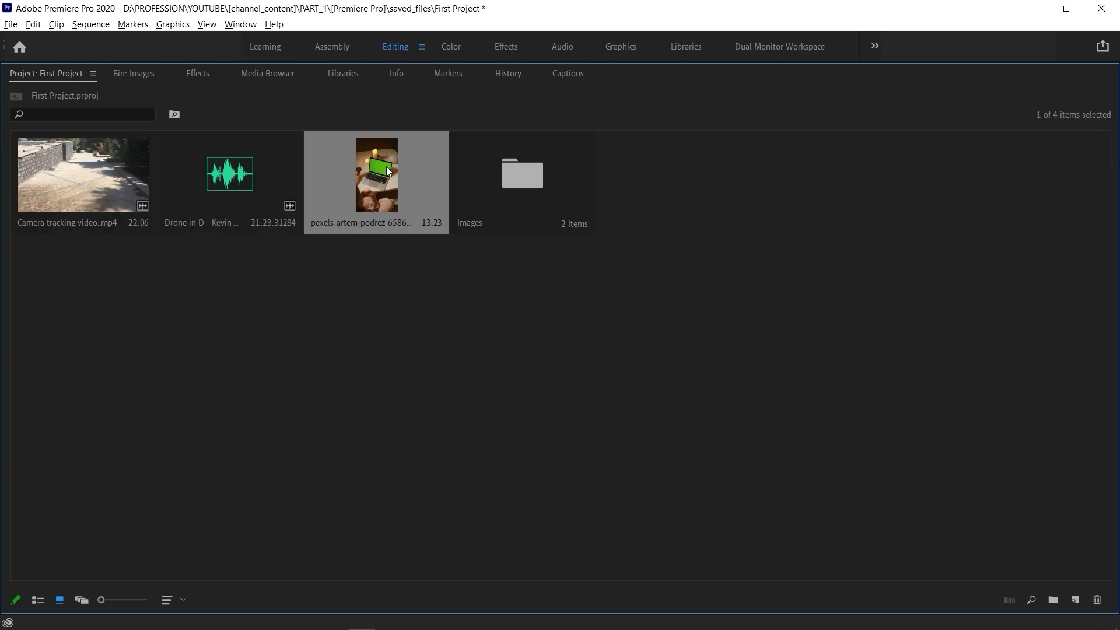
ctrl+click(122, 192)
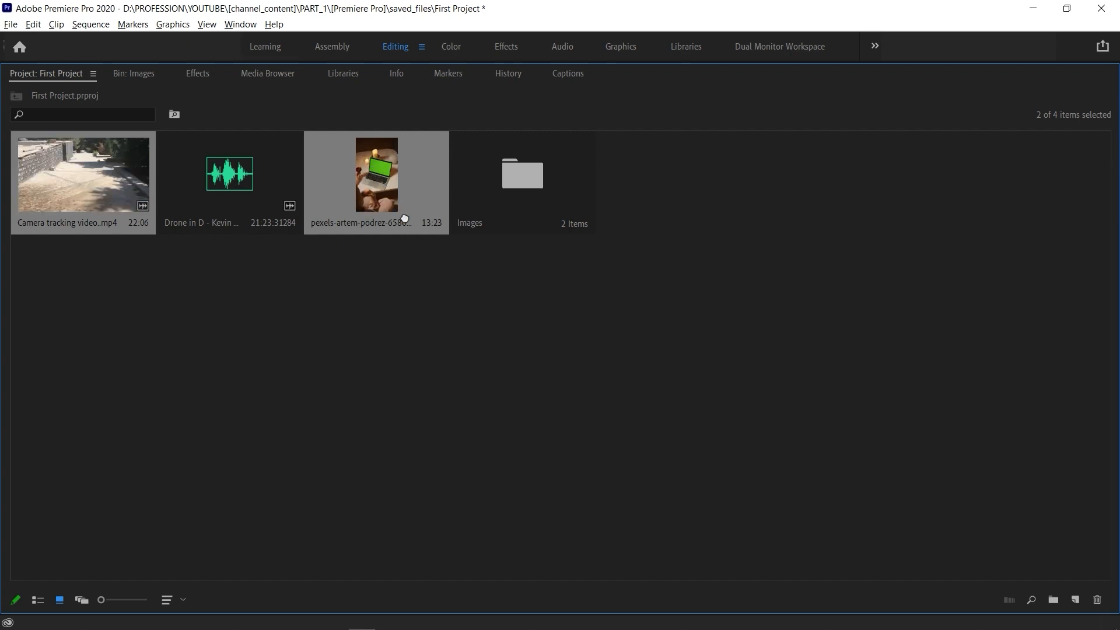
drag(605, 372, 391, 186)
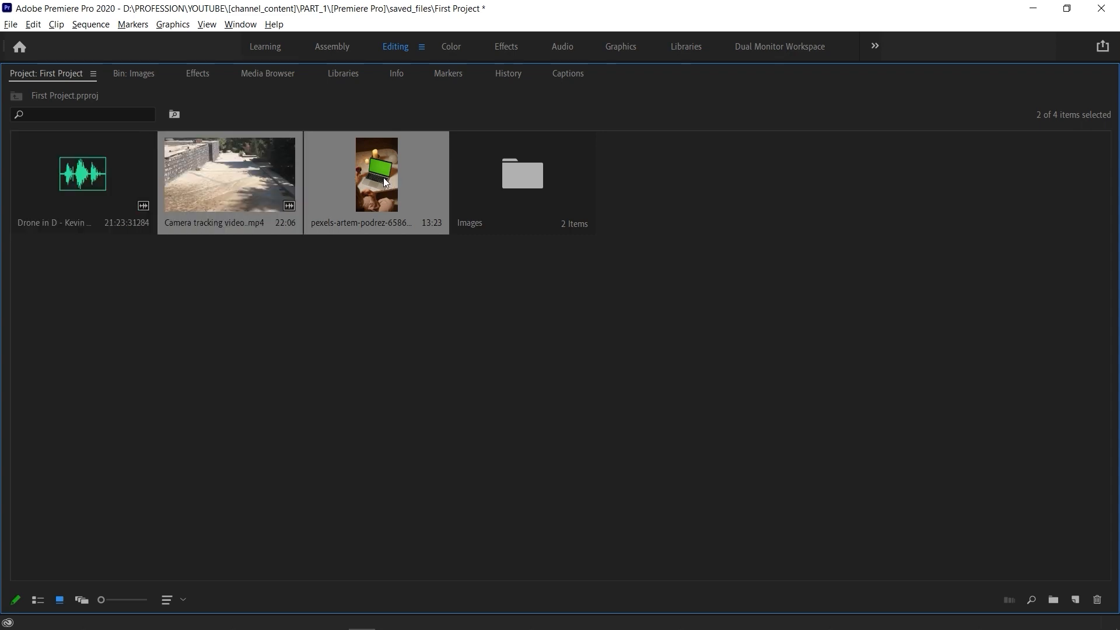
click(547, 323)
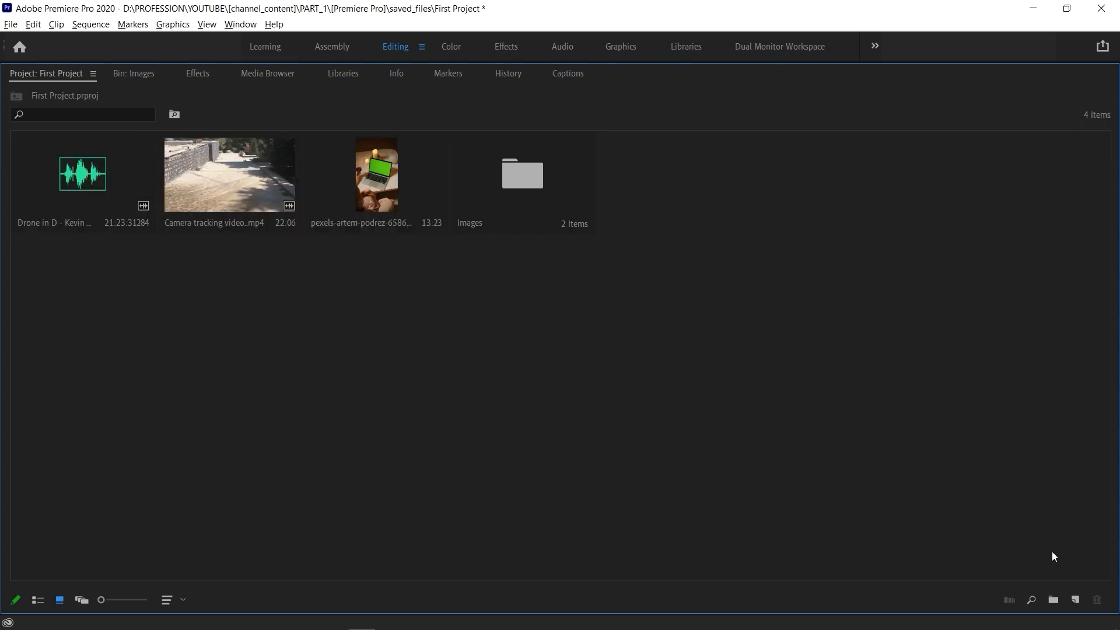
Step: Create a new bin named Footages and move the Camera tracking video and Pexels clips into it
click(1053, 600)
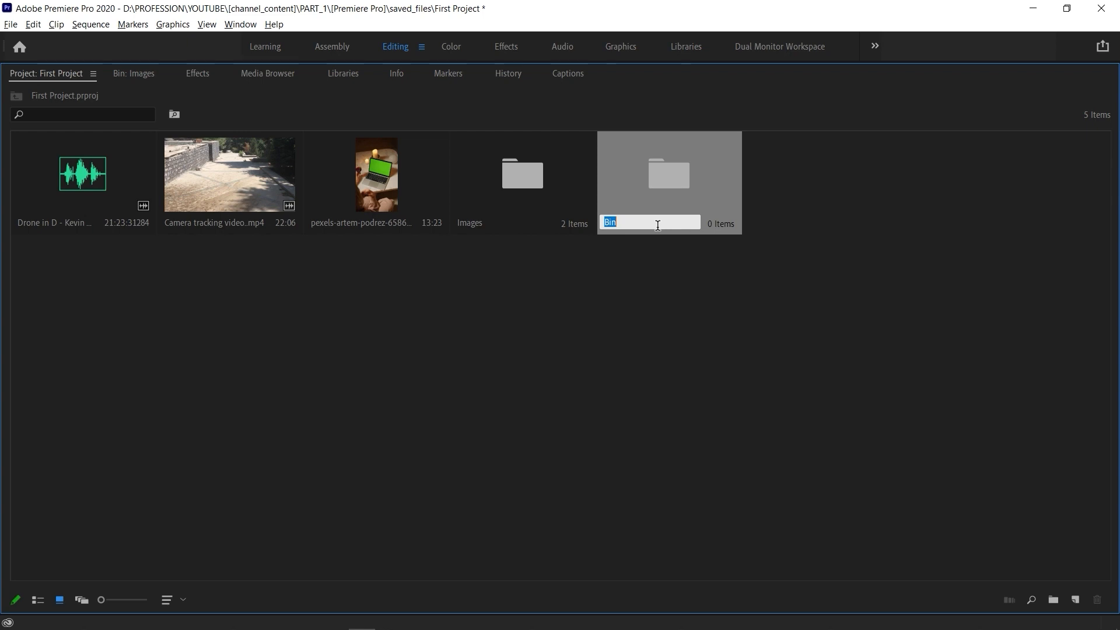
text(Footages)
click(658, 302)
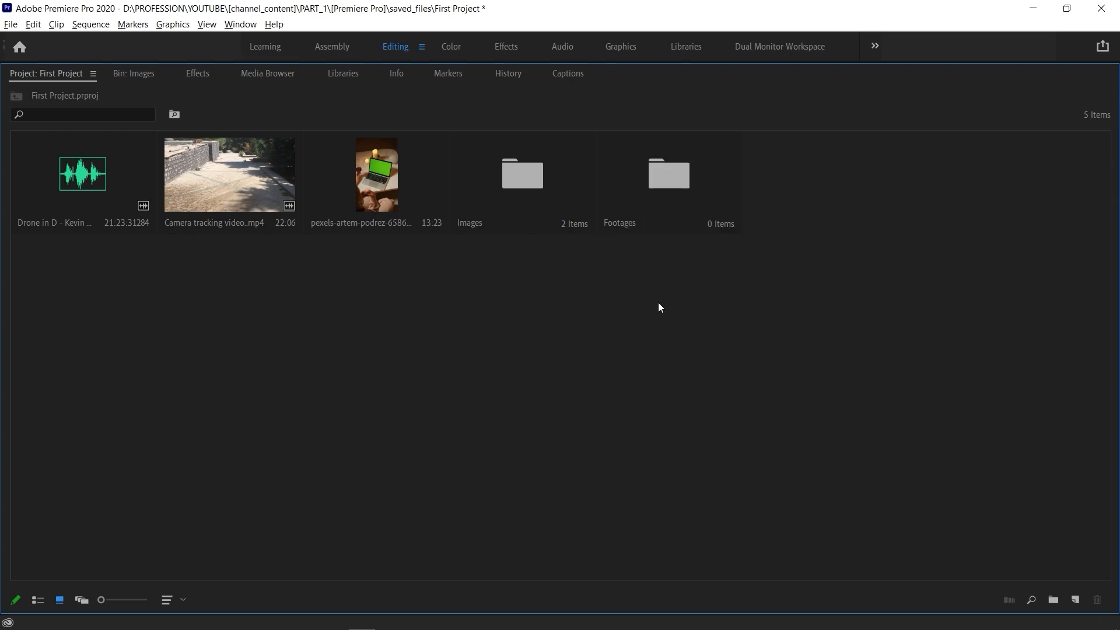
drag(274, 269, 669, 177)
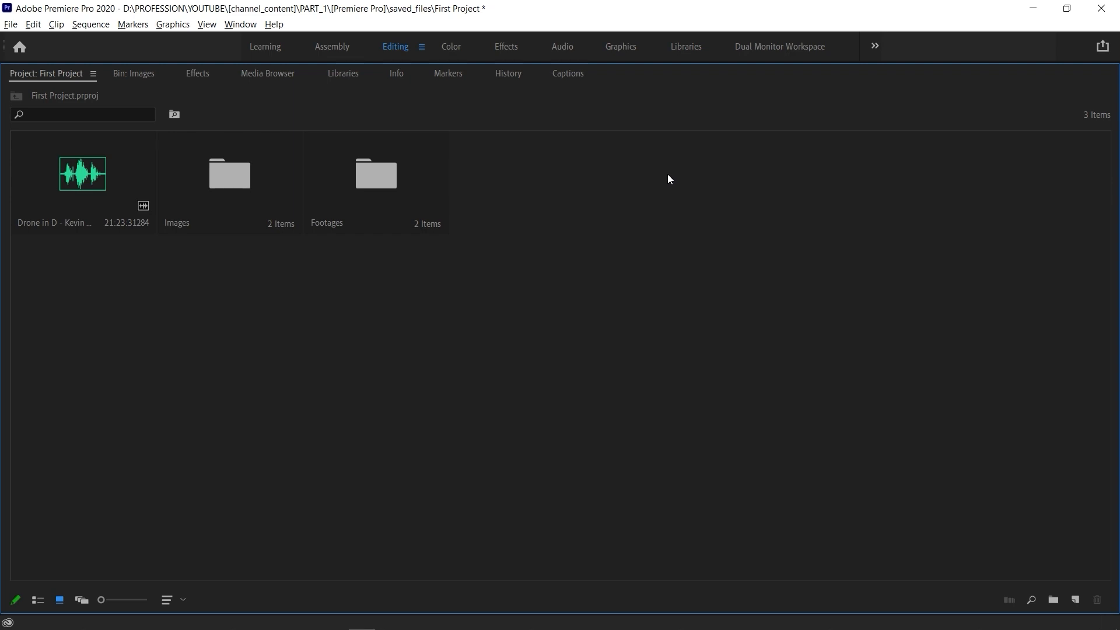
Step: Check the contents of the Footages bin and display the project's top-level items in list view
double_click(374, 175)
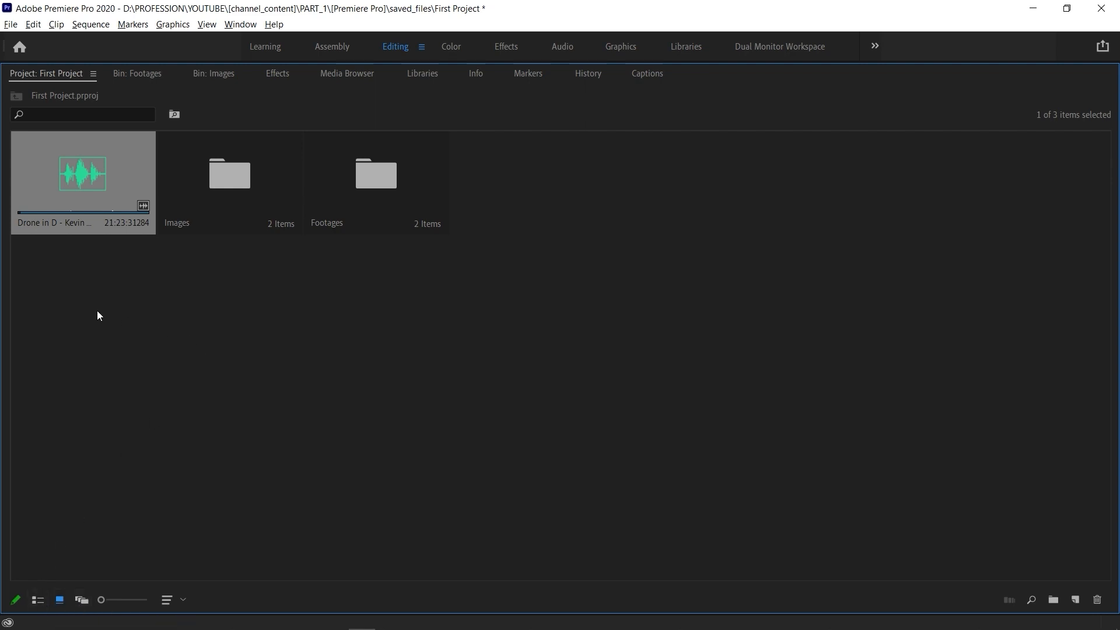
drag(97, 311, 513, 175)
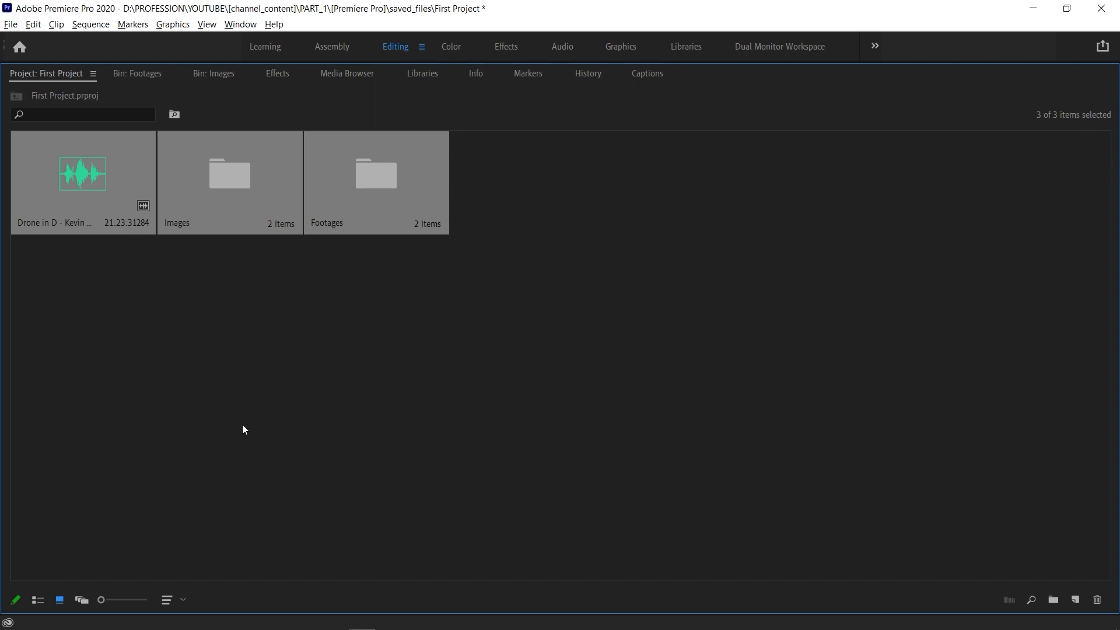
click(38, 599)
Step: Open the Footages bin in list view and examine the frame rates of its two video clips
click(80, 154)
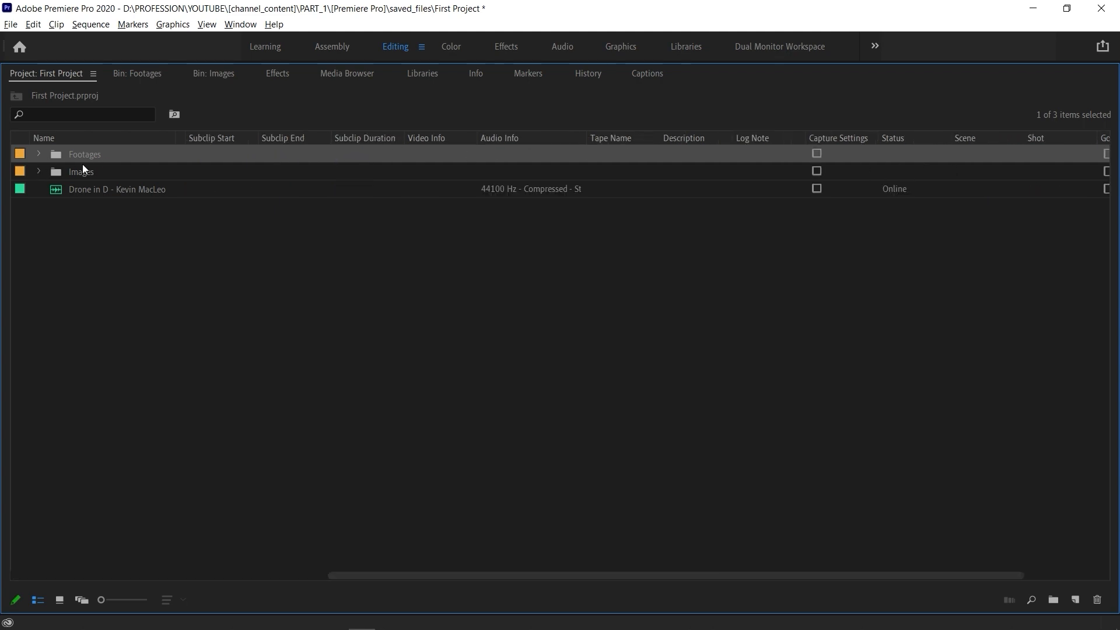
click(85, 153)
double_click(212, 153)
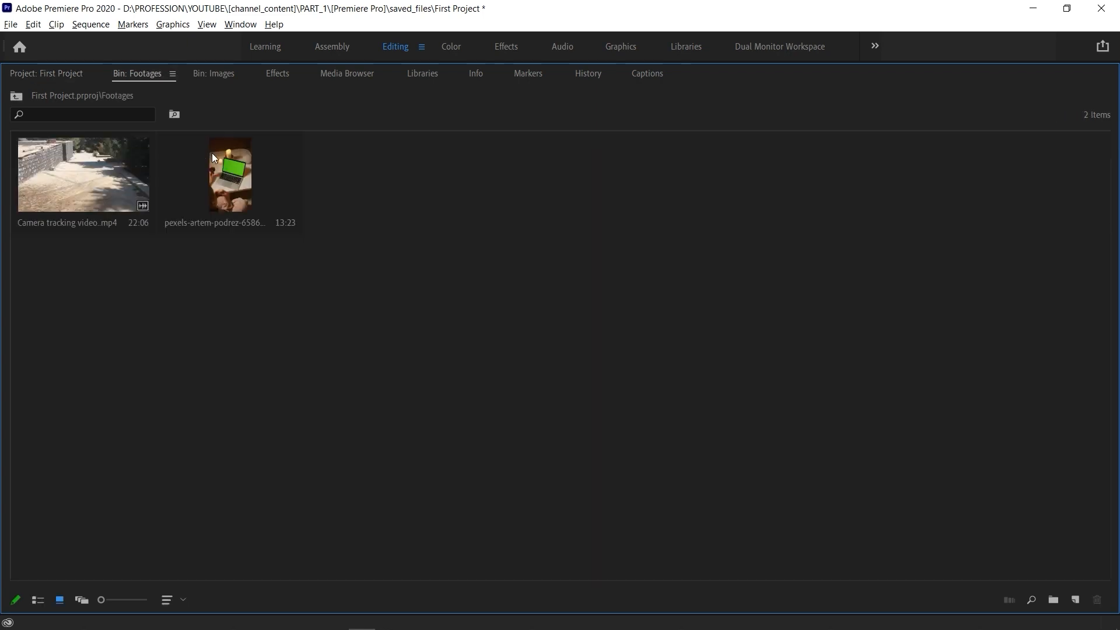
click(38, 600)
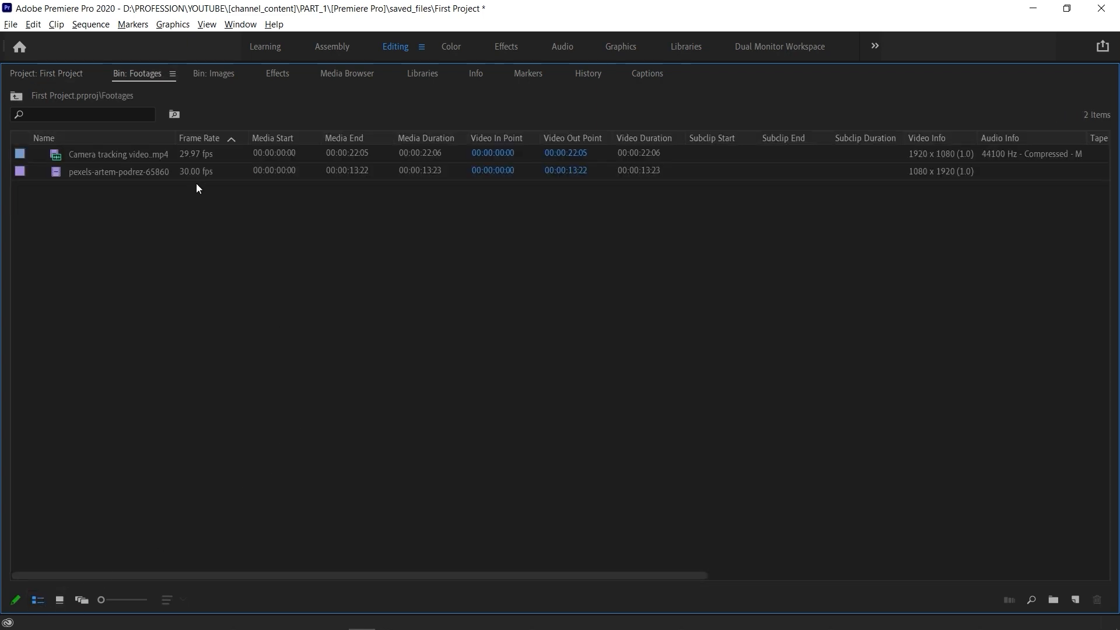
click(194, 156)
click(194, 168)
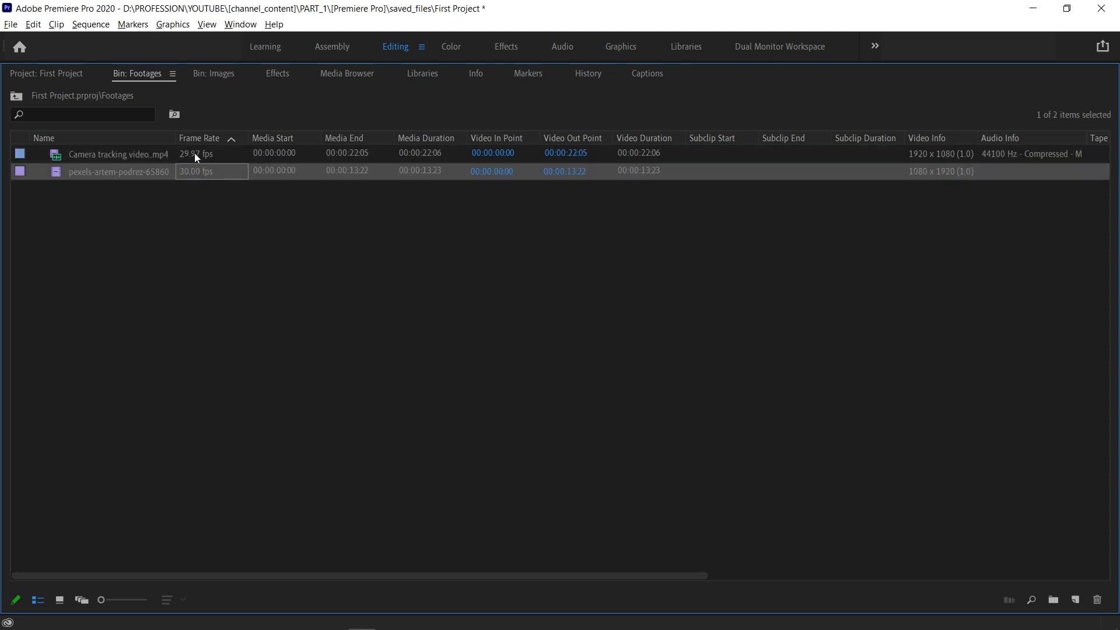
click(188, 154)
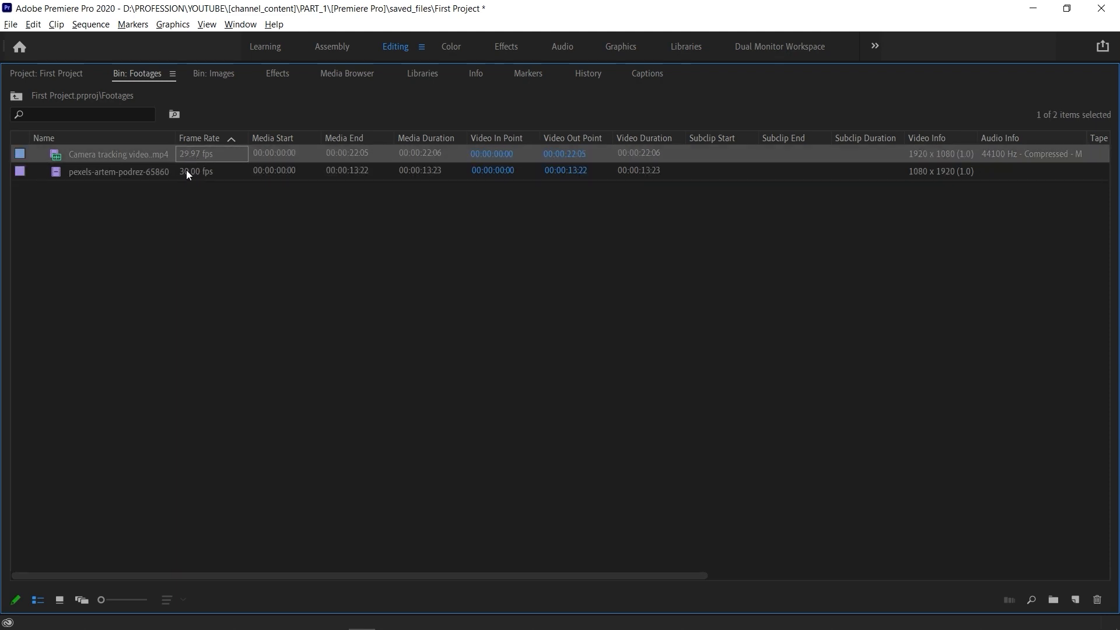
click(197, 174)
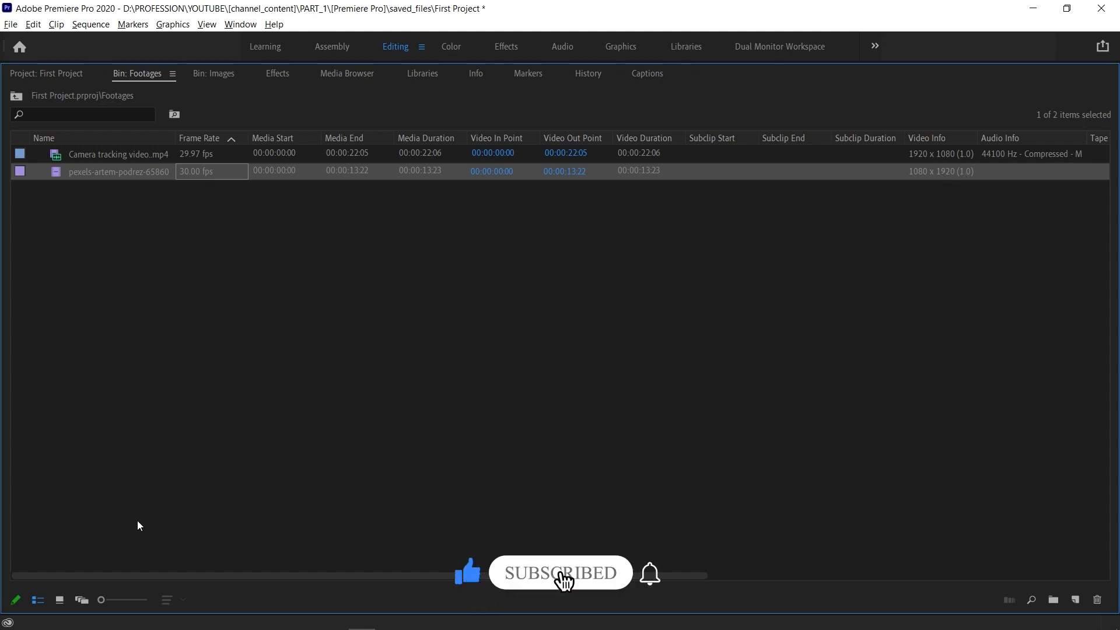
Step: Show the Footages bin in freeform view and arrange its two video clips far apart on the canvas
click(60, 600)
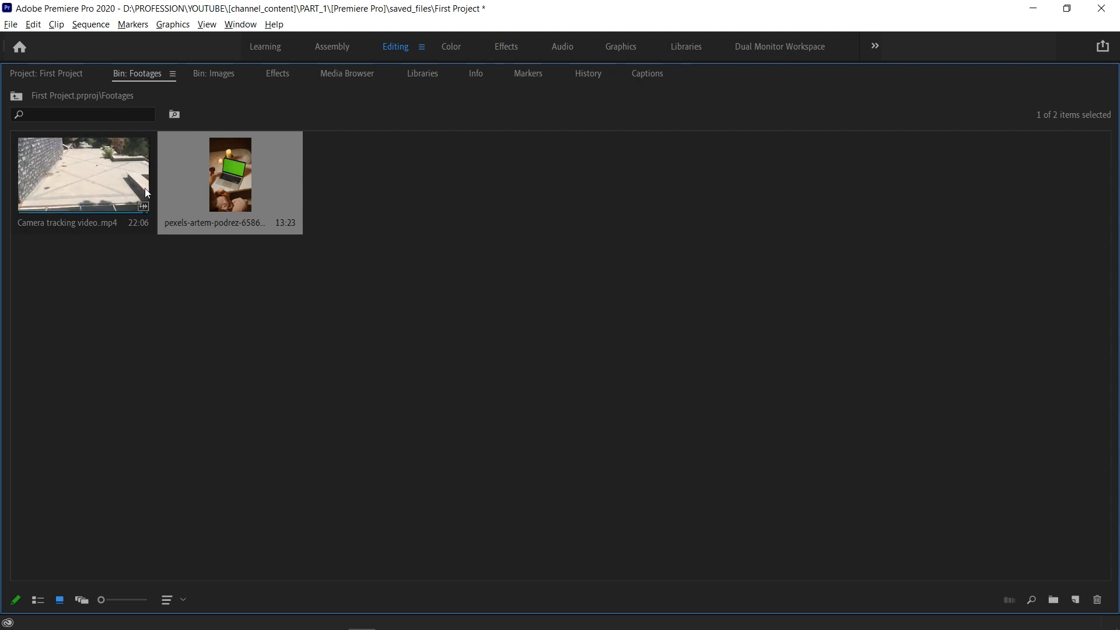
click(82, 600)
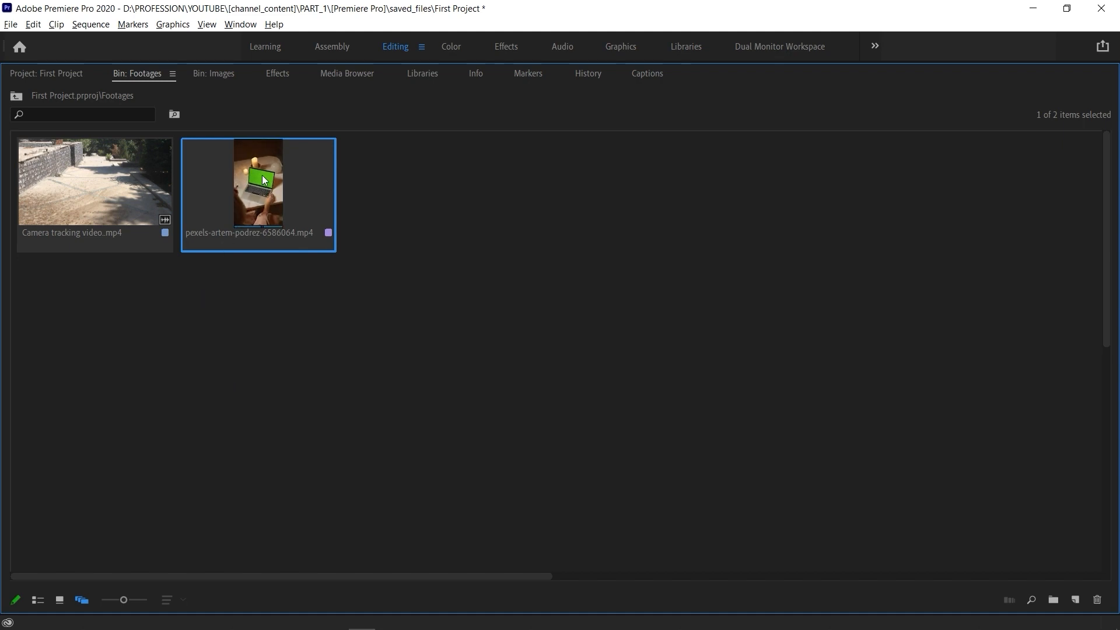
drag(254, 178, 678, 219)
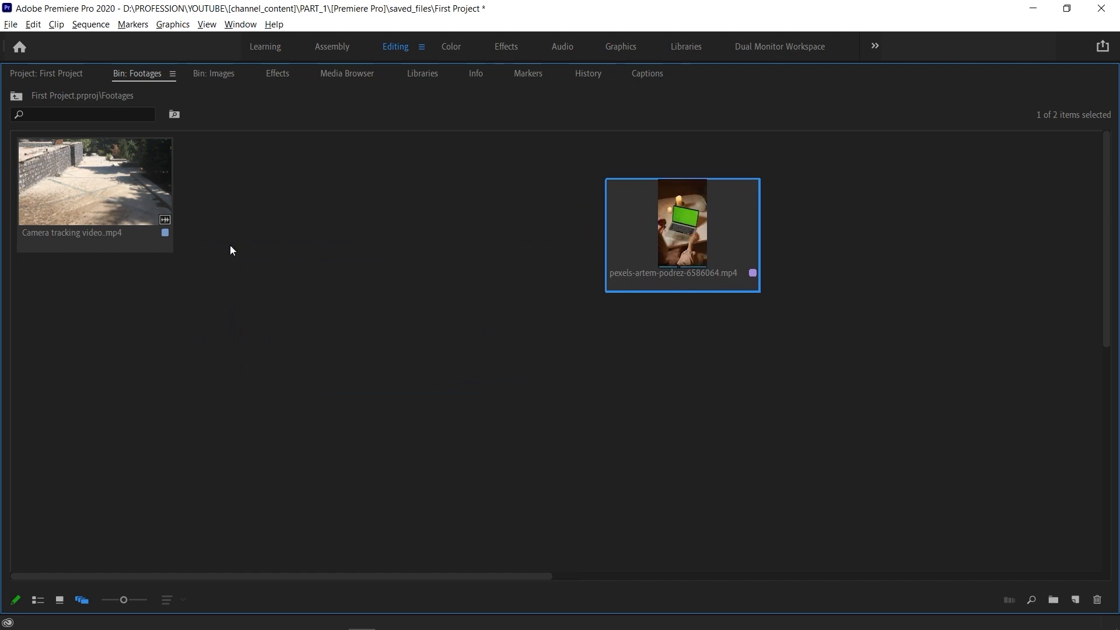
drag(139, 213, 262, 297)
drag(682, 233, 802, 210)
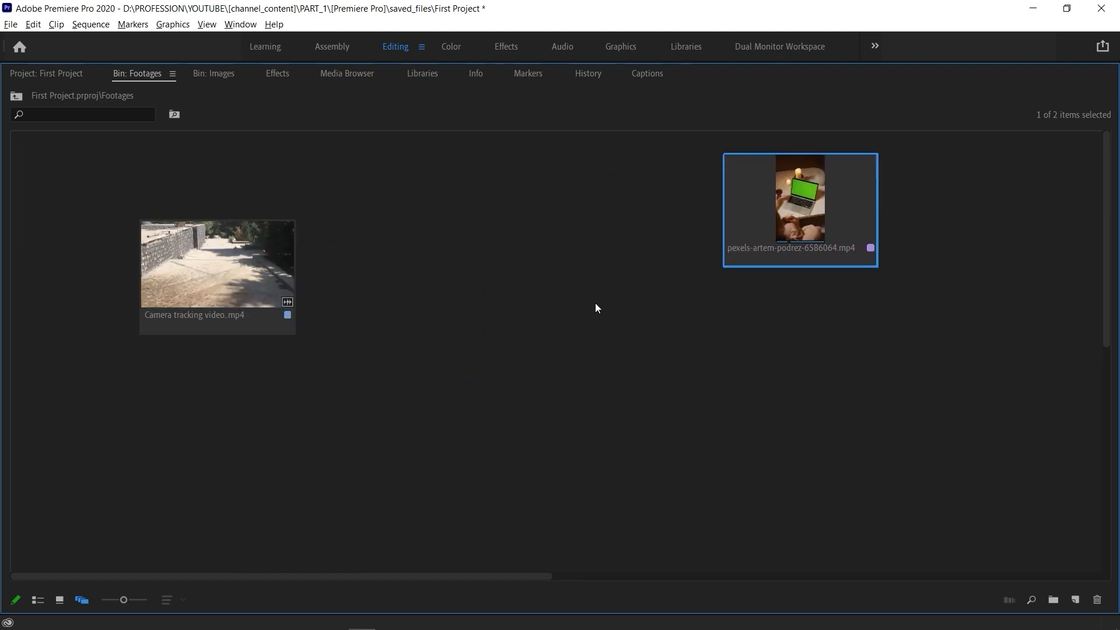
drag(215, 274, 135, 205)
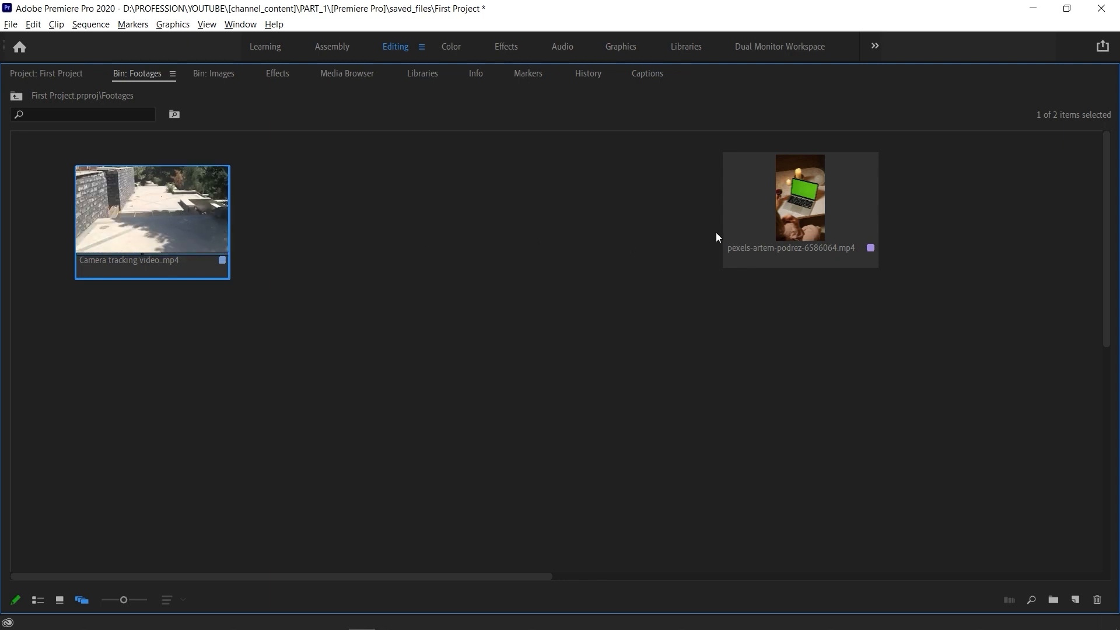
drag(725, 237, 862, 243)
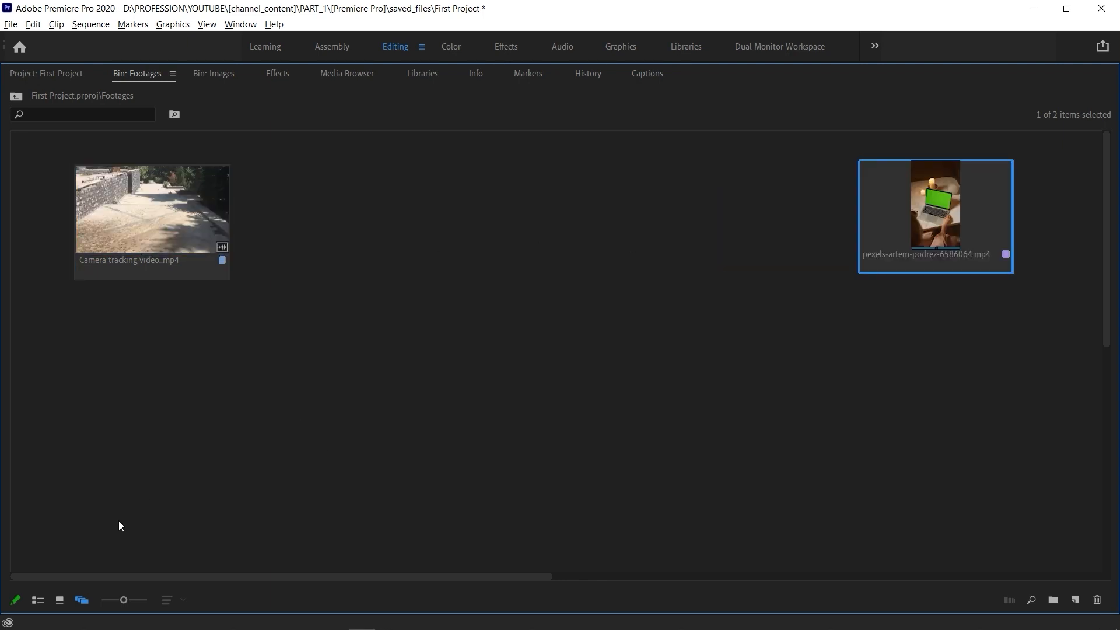
Step: Return the Footages bin to icon view, enlarge the thumbnails to their maximum size and reduce them again
click(57, 602)
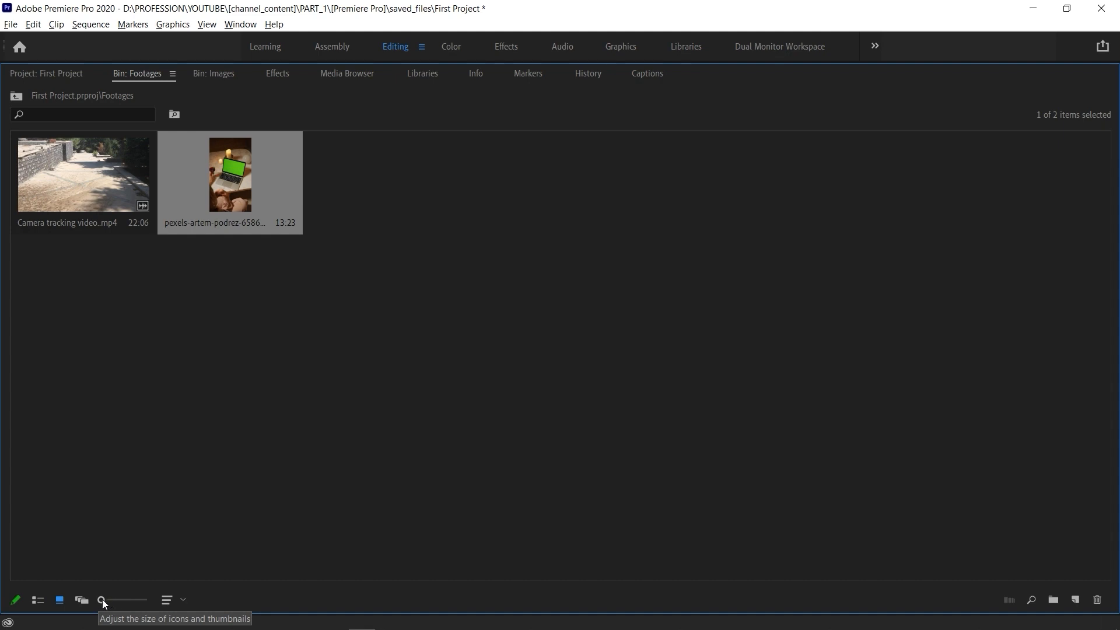
drag(102, 600, 159, 603)
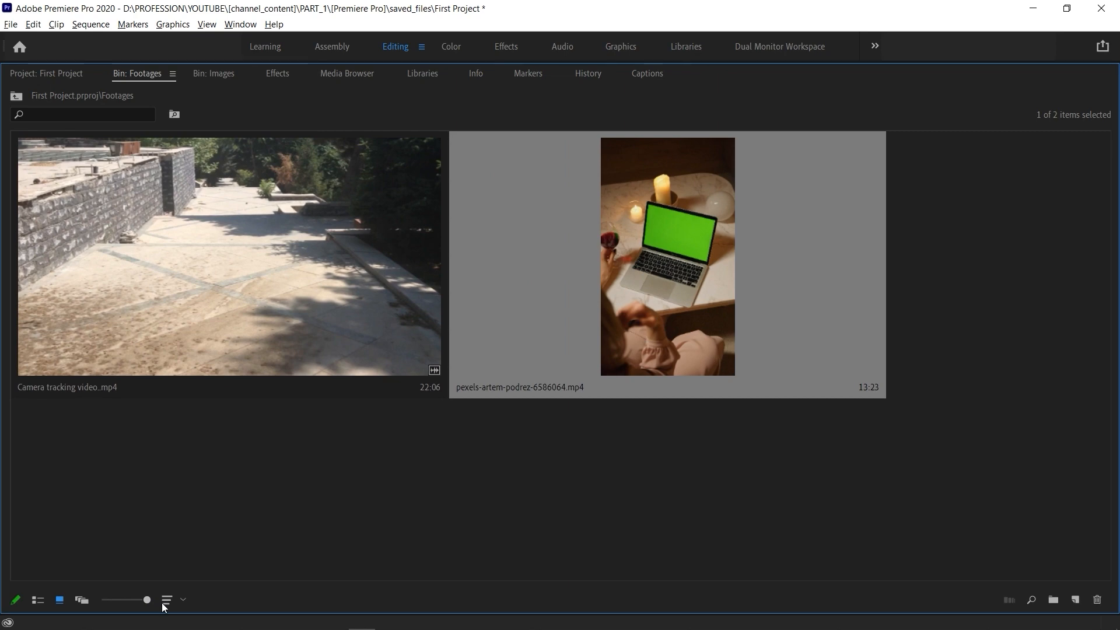
drag(162, 603, 114, 600)
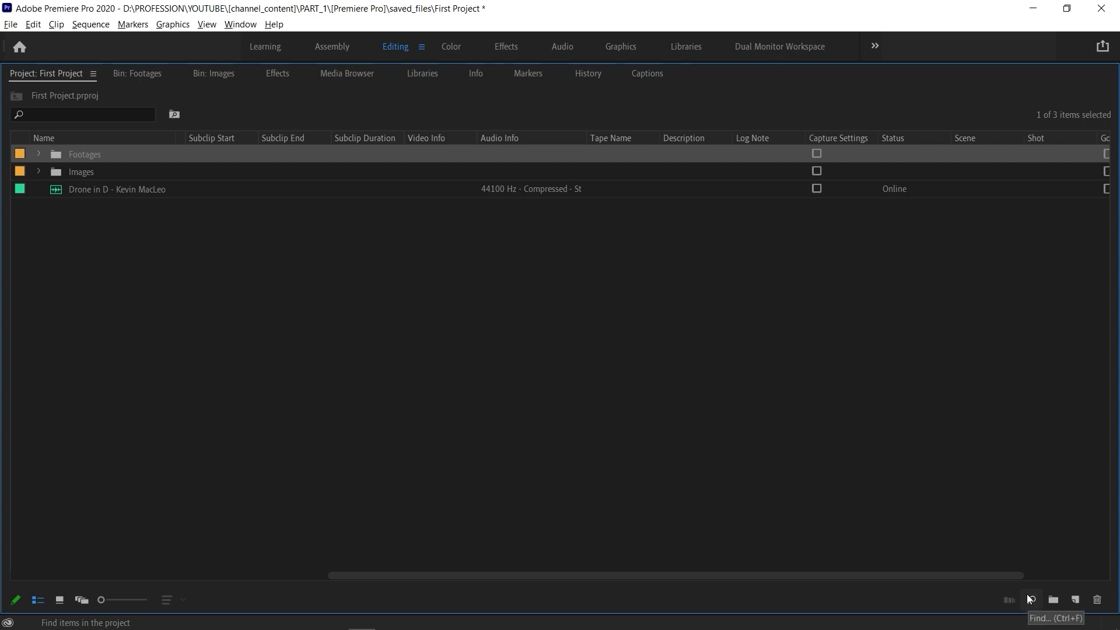
Step: Look through the new item types without creating any, and select the Drone in D audio file
click(1075, 599)
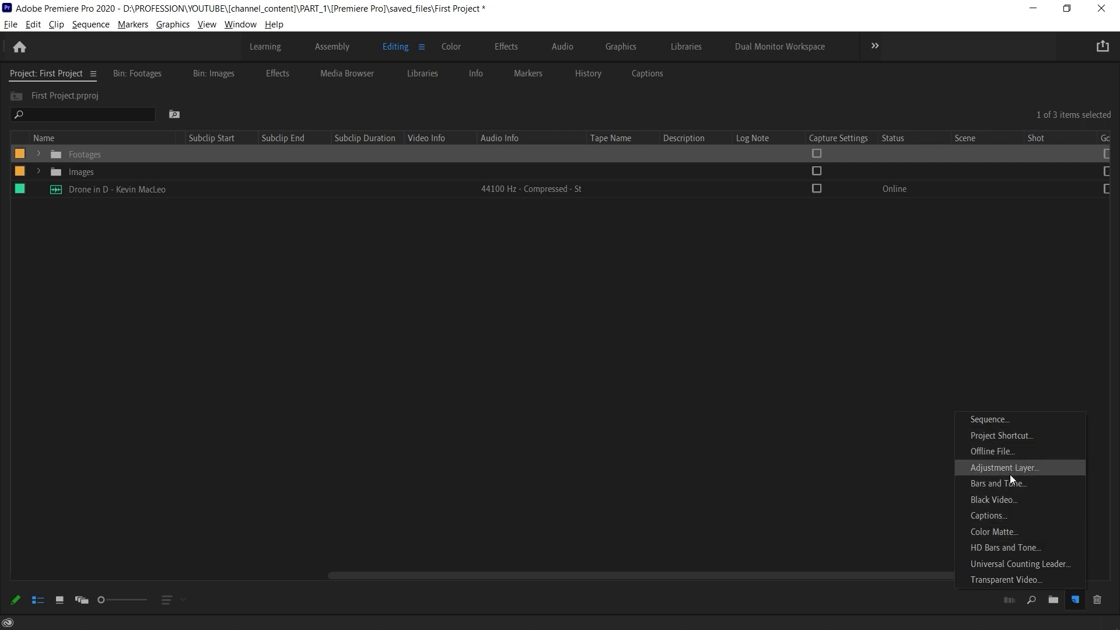
click(862, 521)
click(135, 191)
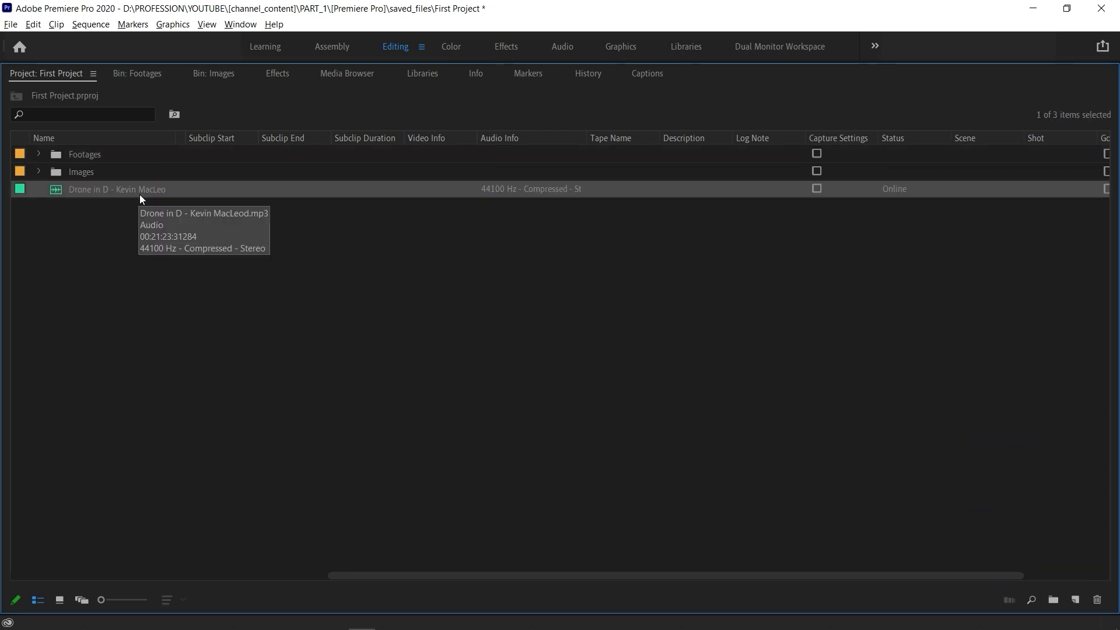
Step: Delete the Drone in D audio file from the project and undo the deletion, doing this twice
click(1092, 598)
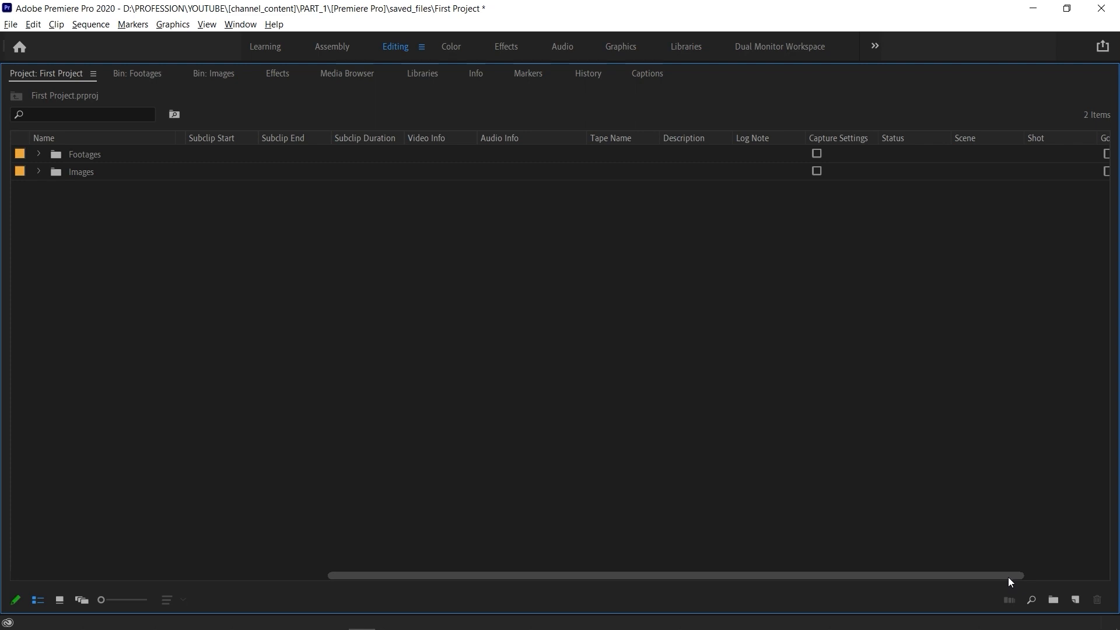
key(ctrl+z)
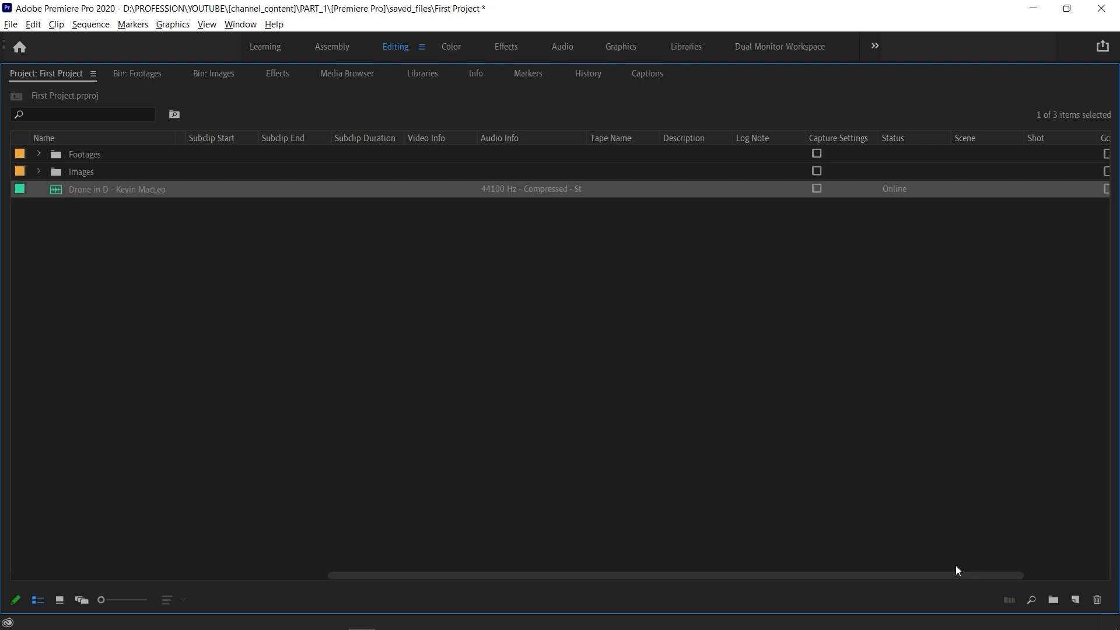
click(154, 194)
click(173, 215)
click(149, 188)
key(Delete)
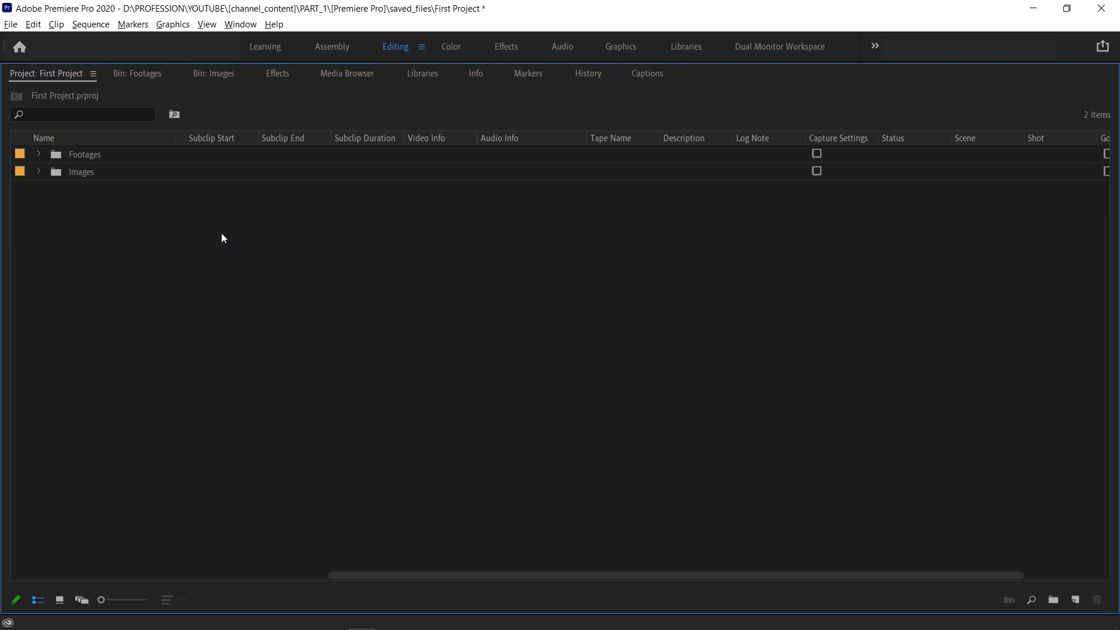
key(ctrl+z)
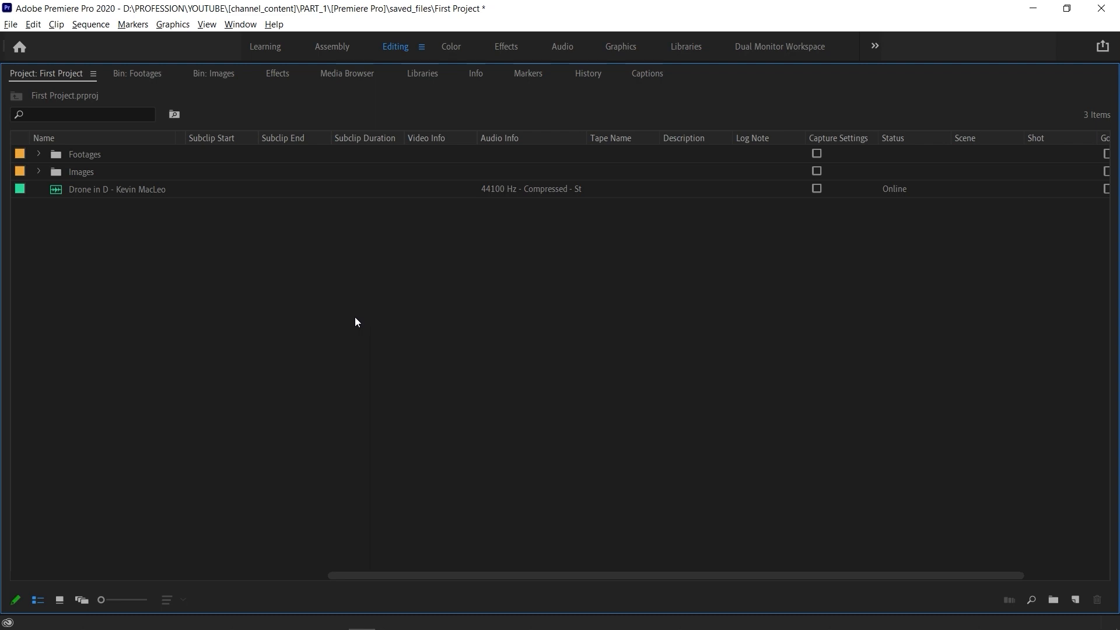
Step: Restore the Project panel to its normal size and load Camera tracking video from the Footages bin into the Source monitor
key(grave)
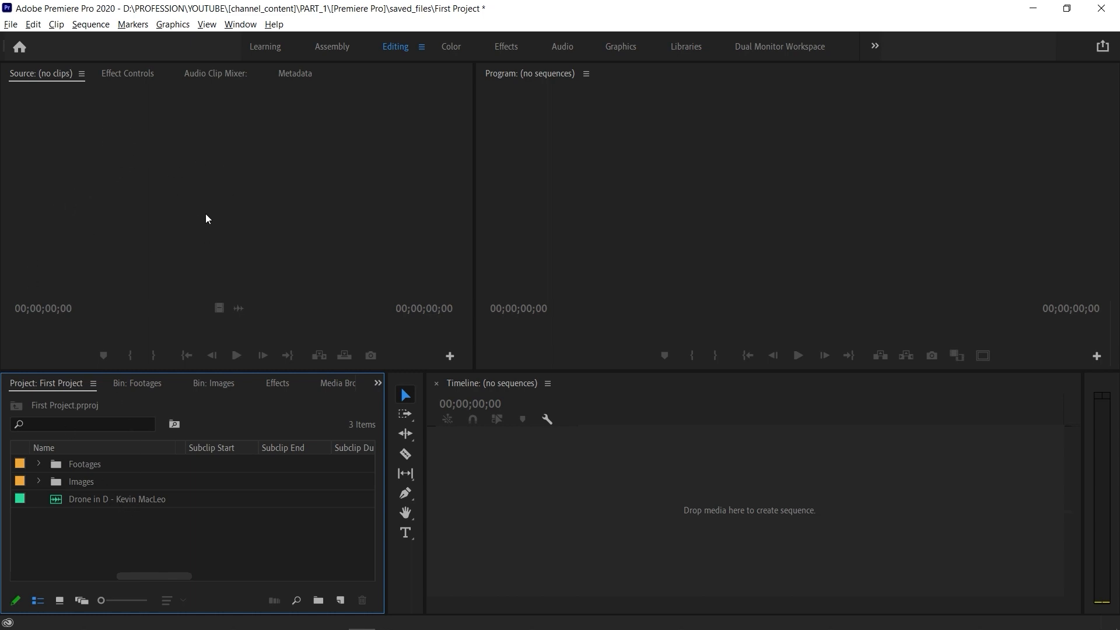
click(39, 463)
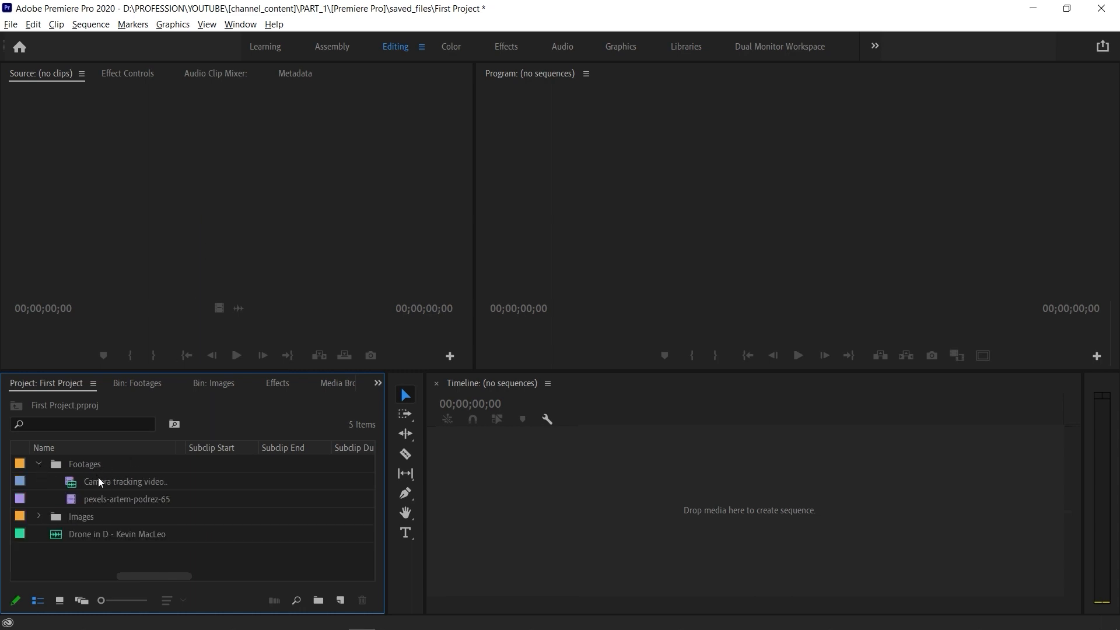
click(112, 498)
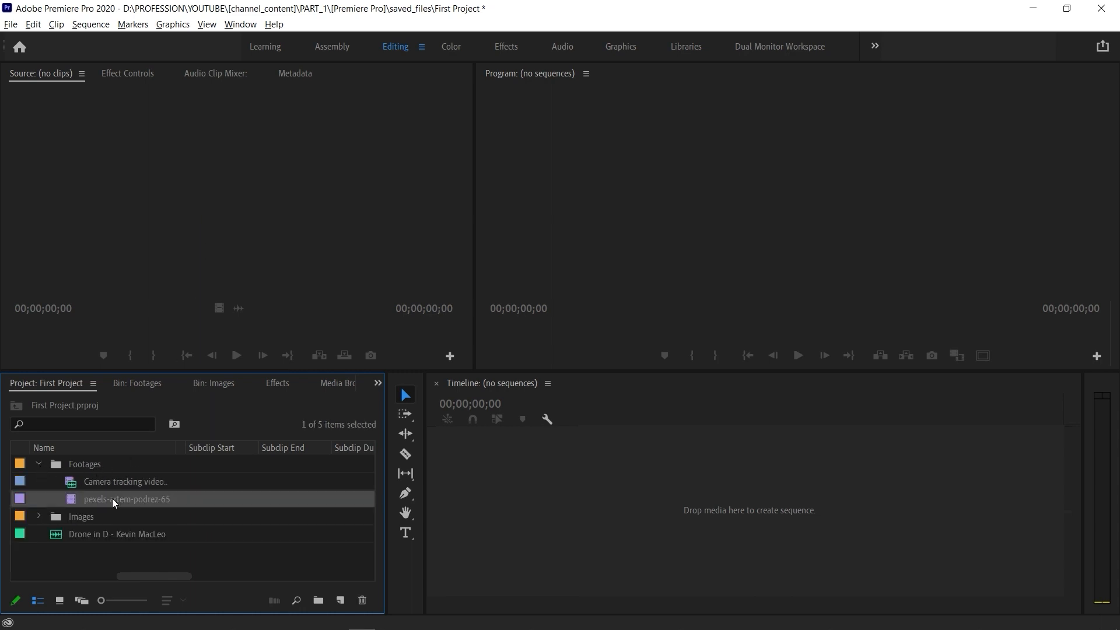
drag(106, 480, 207, 205)
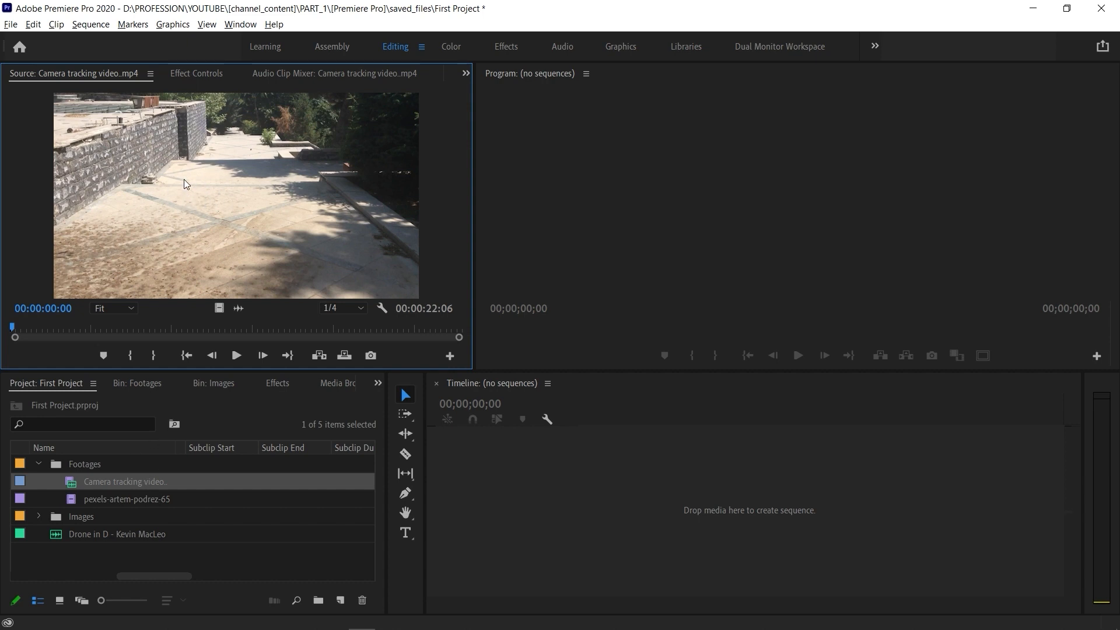
Step: Maximize the Source monitor and scrub the clip to 00:00:04:19
key(grave)
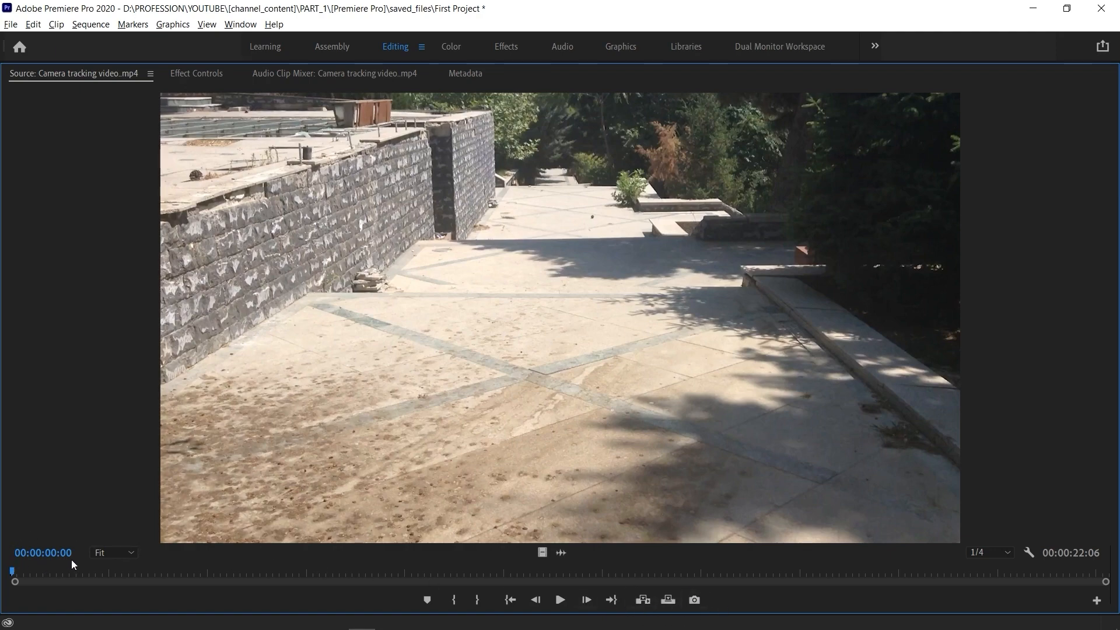
drag(14, 573, 353, 572)
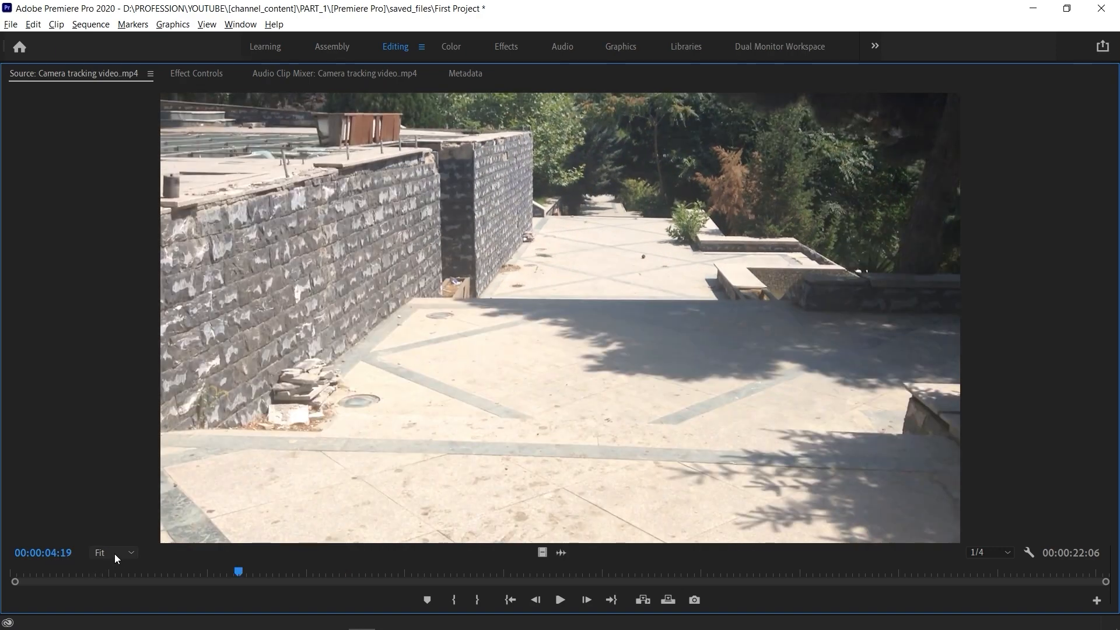
Step: View the source clip at 10%, 75%, 100% and 400% zoom, and return the zoom level to Fit
click(129, 555)
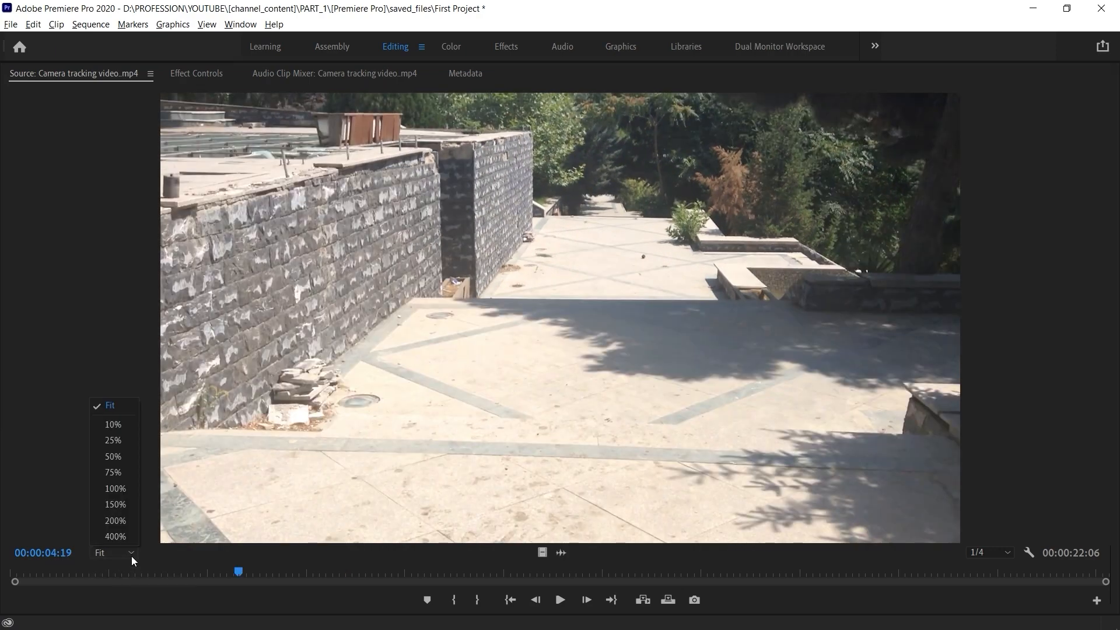
click(125, 350)
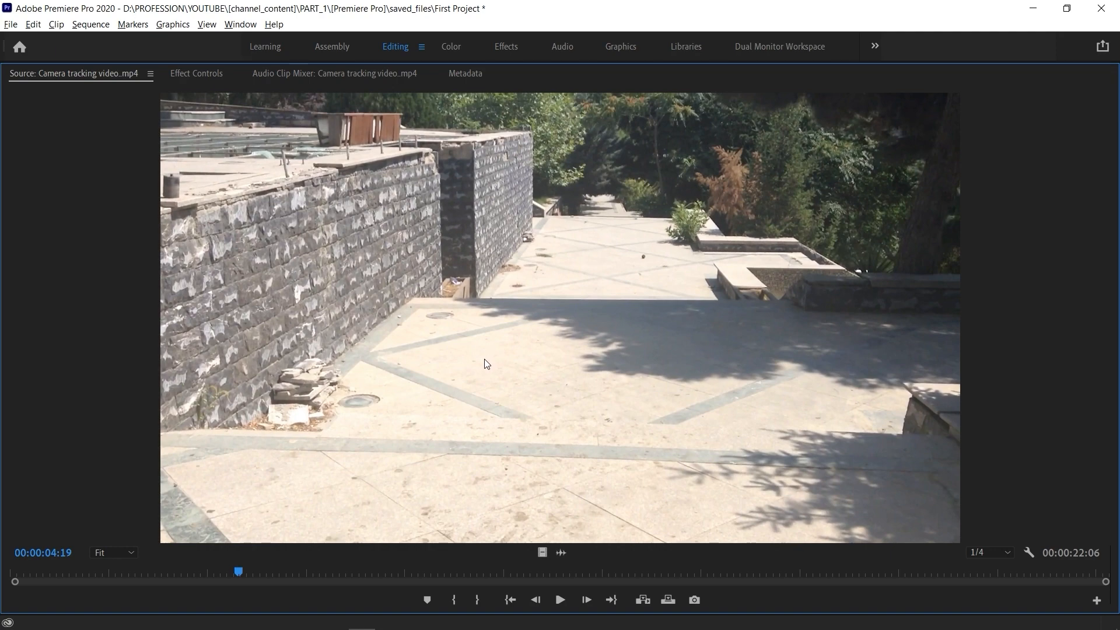
key(Left)
key(Left)
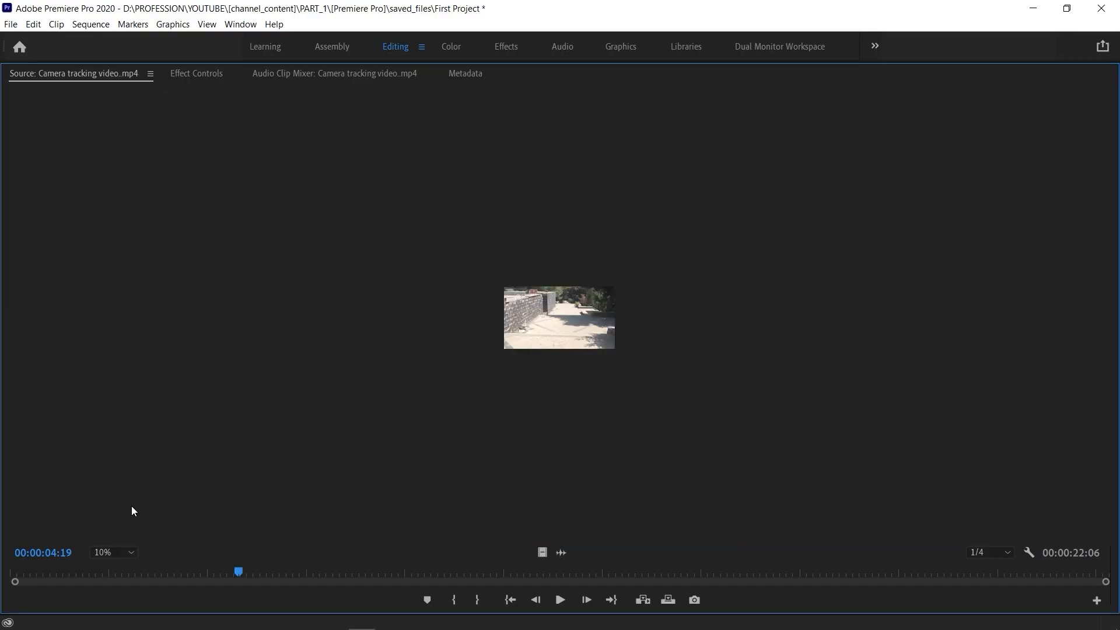
click(119, 553)
click(115, 476)
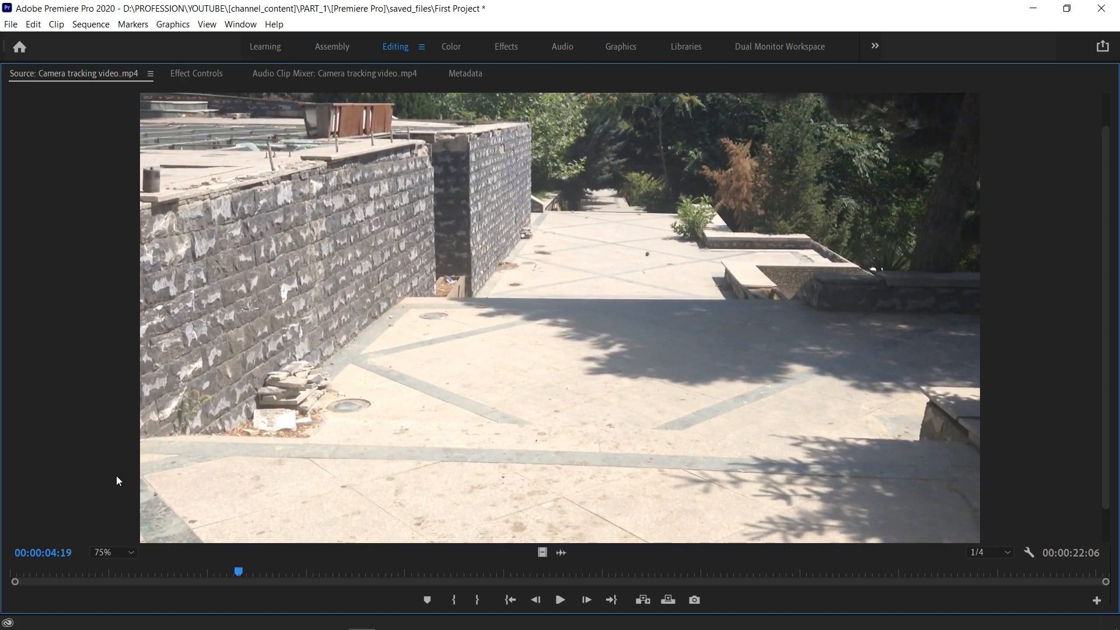
click(117, 551)
click(115, 484)
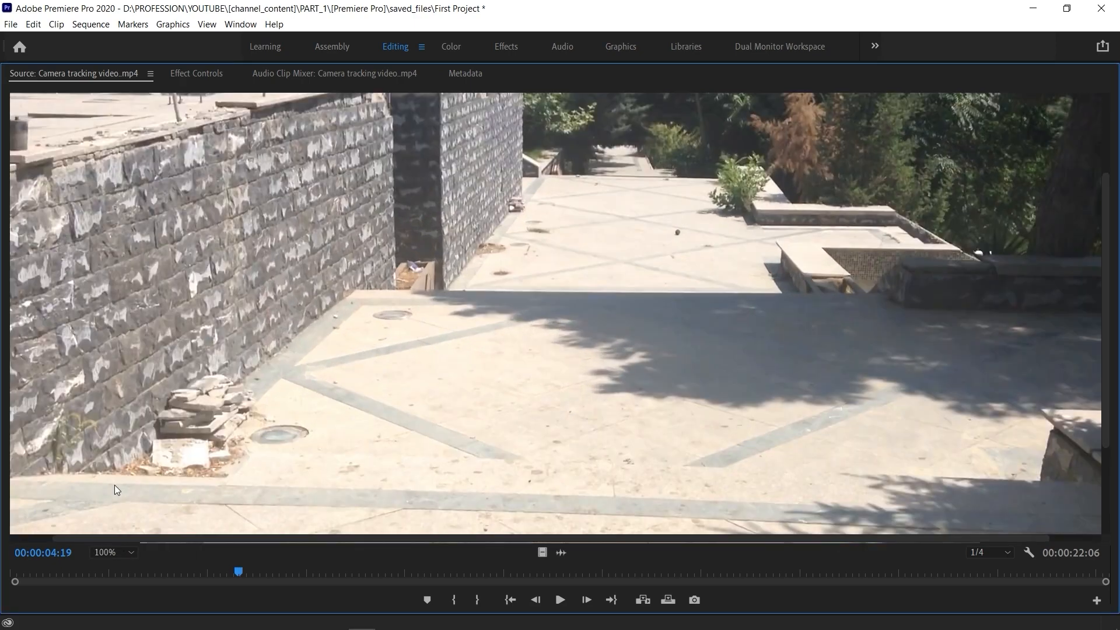
click(109, 550)
click(116, 534)
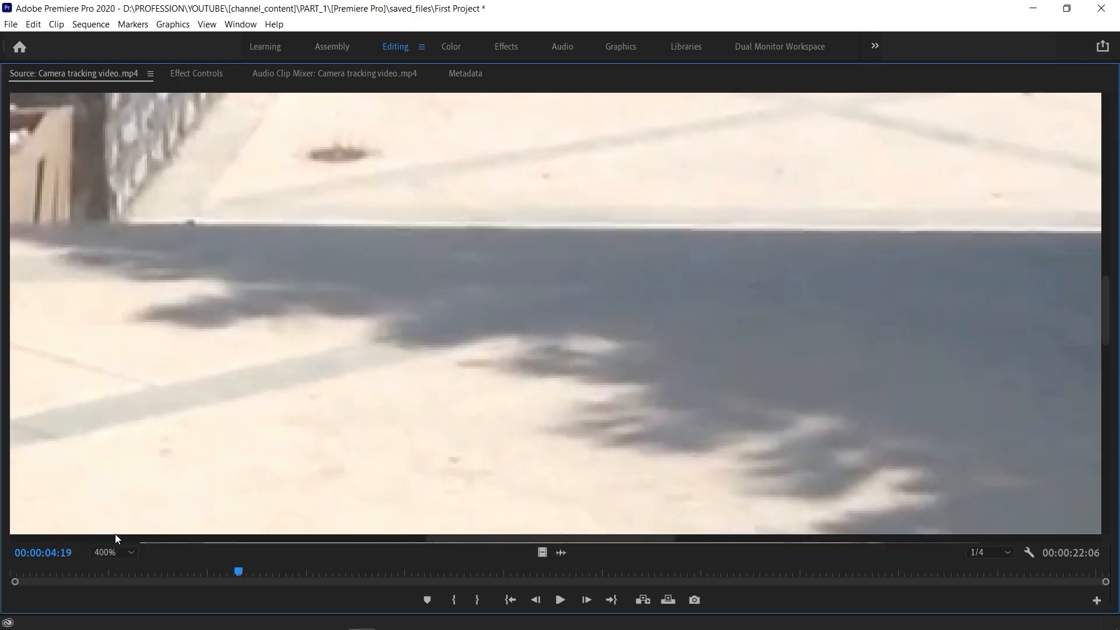
click(113, 553)
click(120, 405)
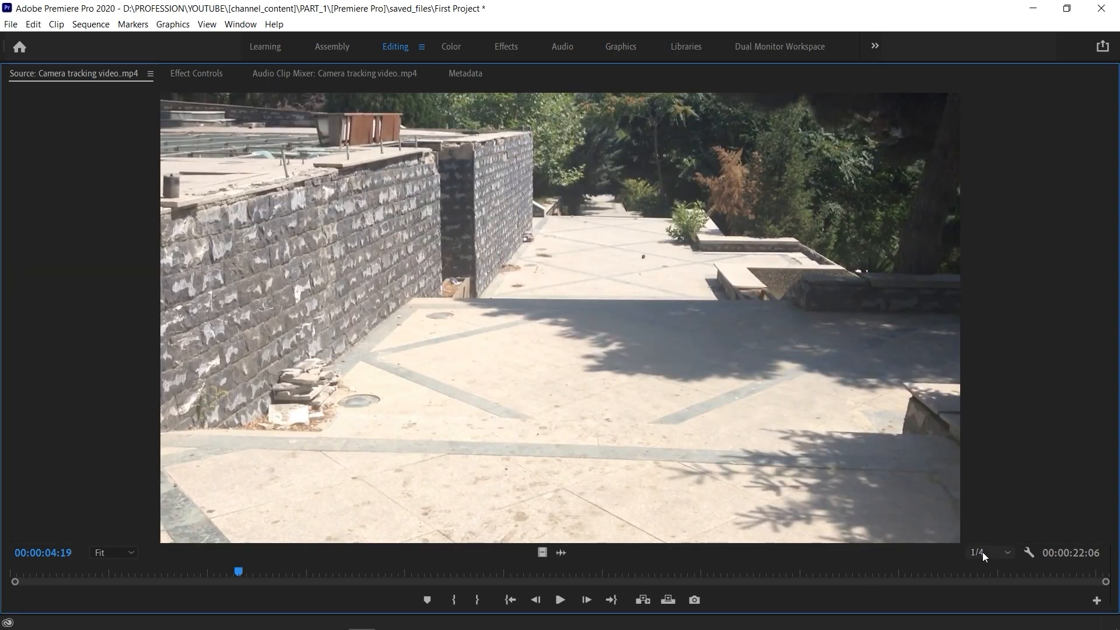
Step: Look at the playback resolution options and play the source clip at 1/4 resolution up to 00:00:06:26
click(1007, 553)
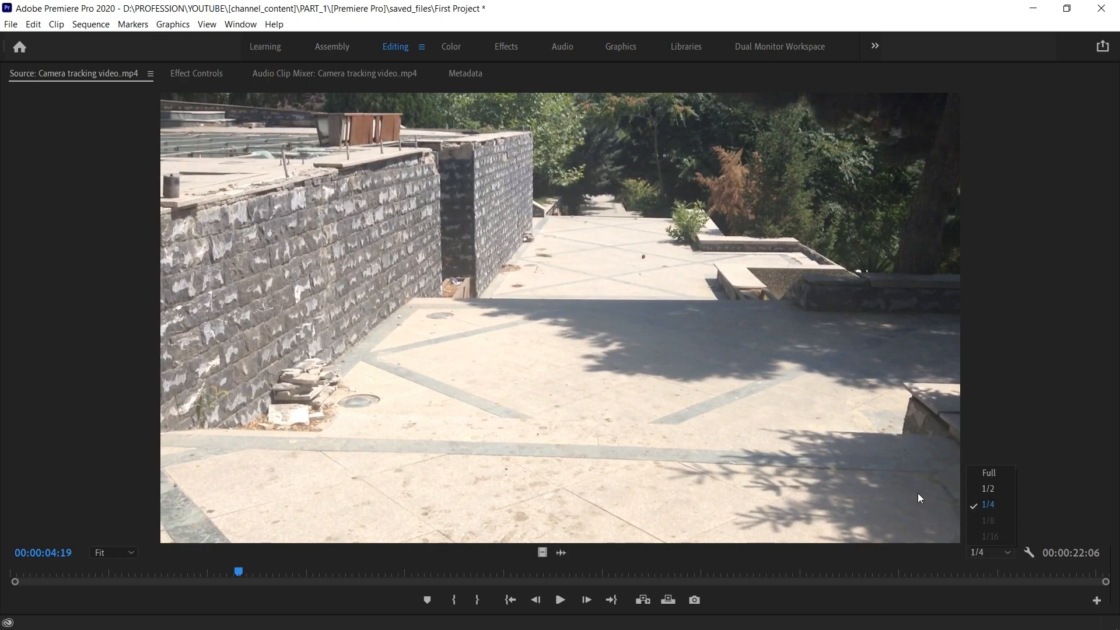
click(576, 475)
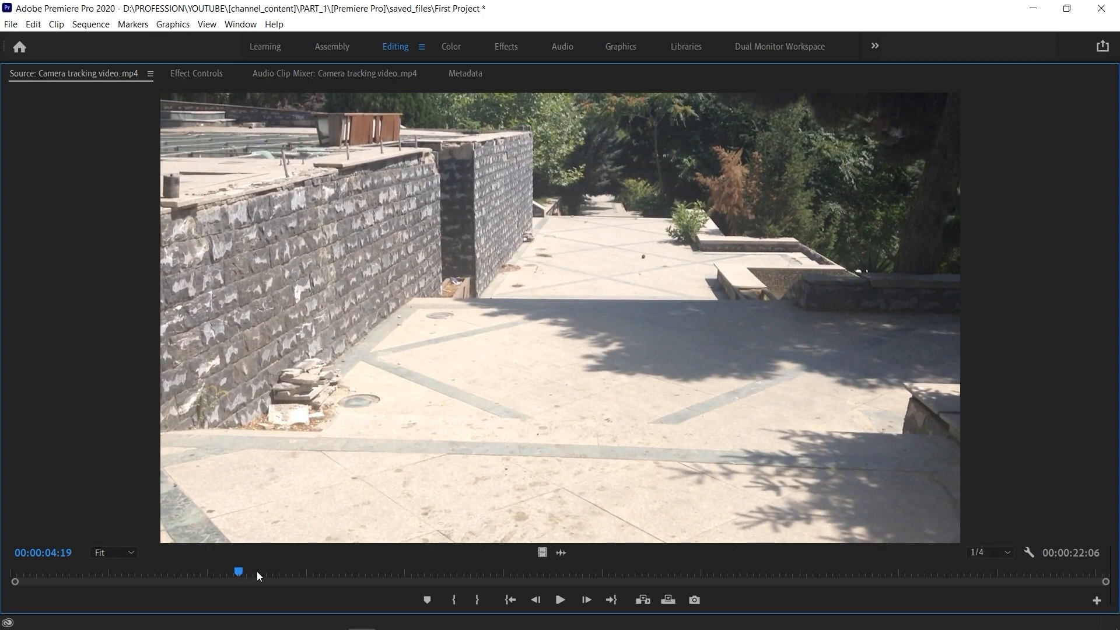
key(space)
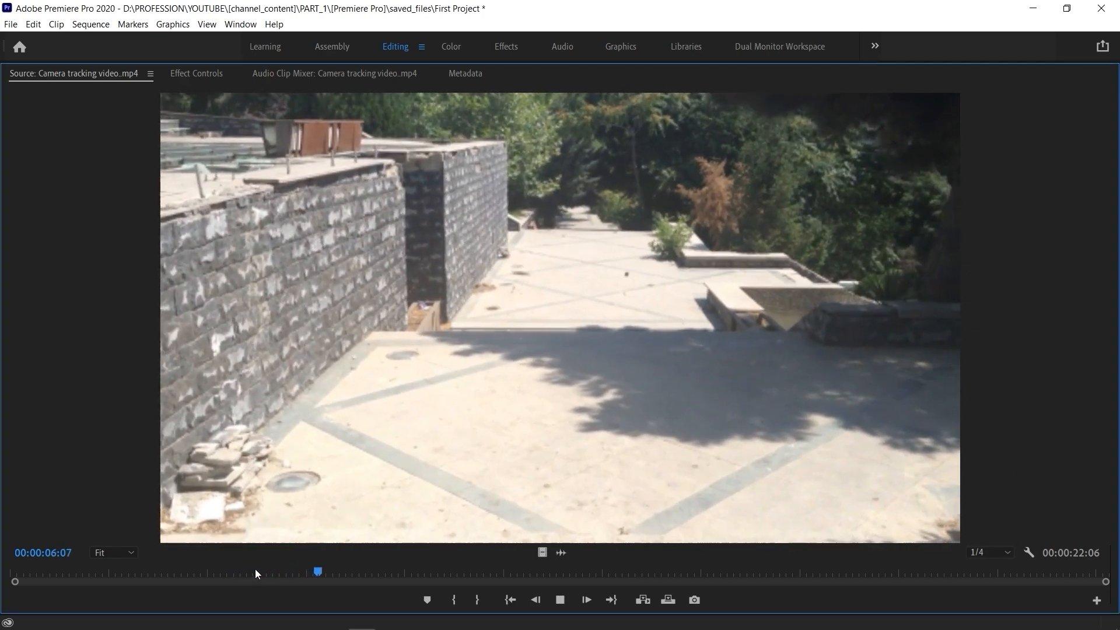
key(space)
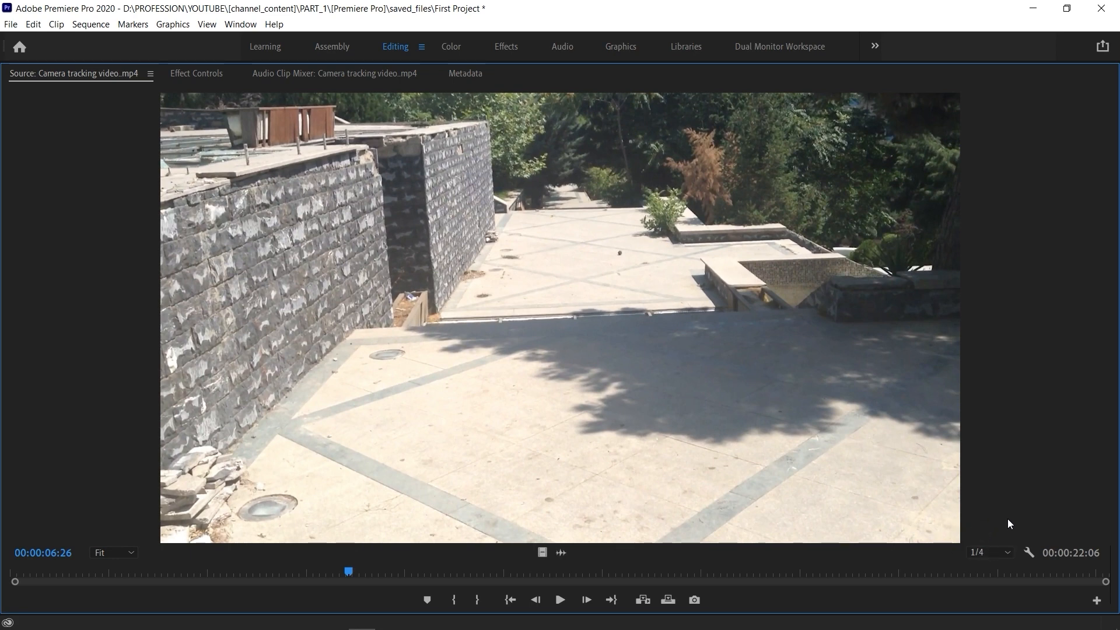
Step: Review the playback resolution options, keep 1/4, and play the source clip on to 00:00:10:29
click(1007, 554)
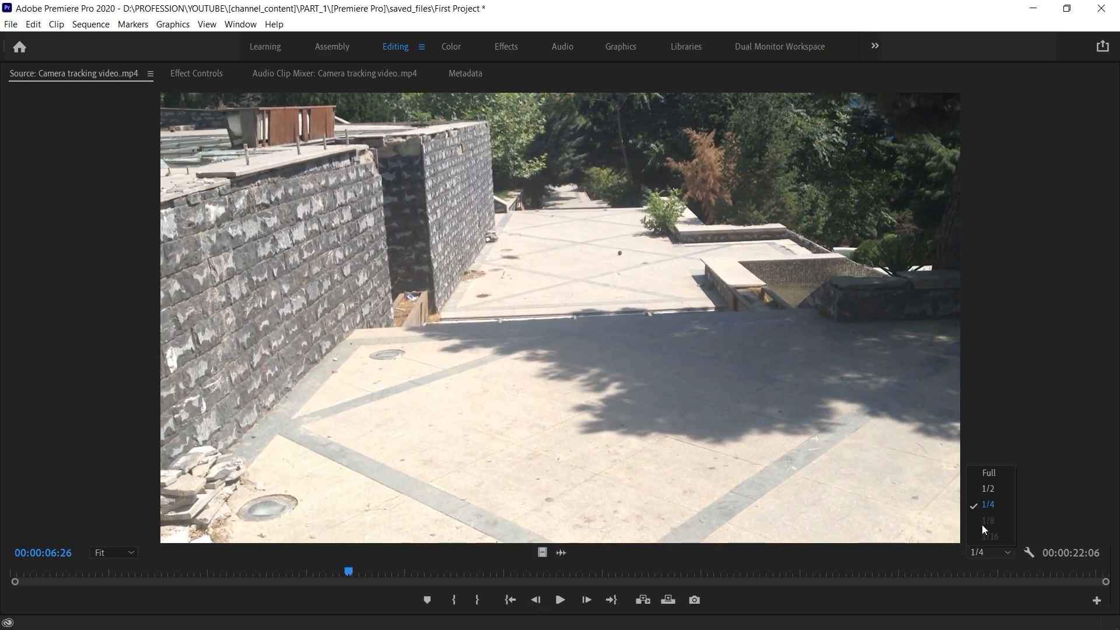
click(858, 550)
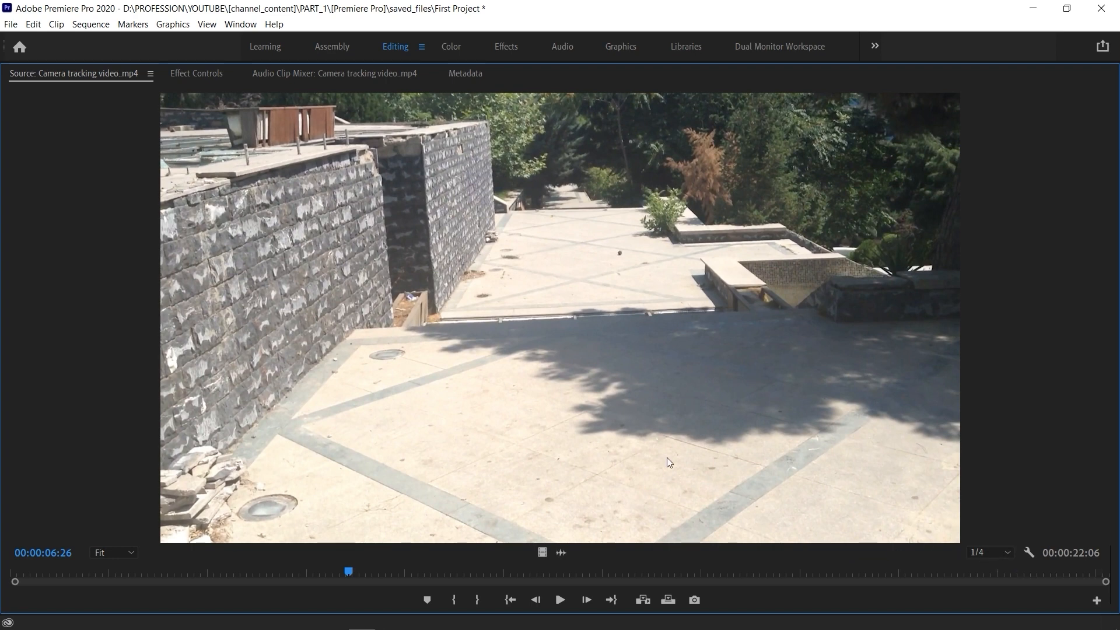
click(999, 553)
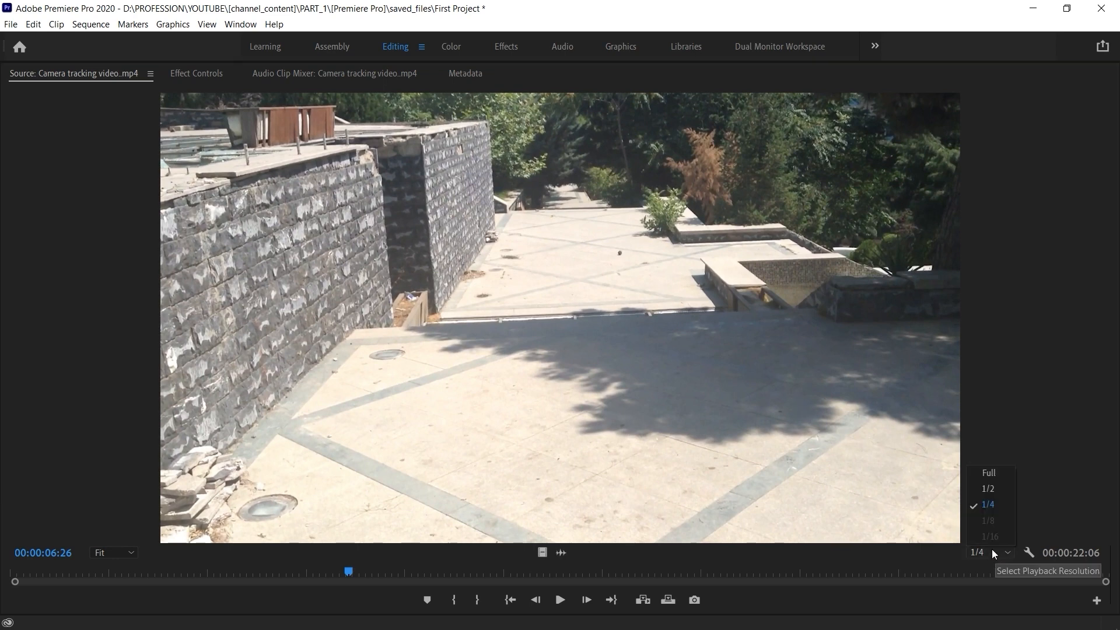
click(986, 505)
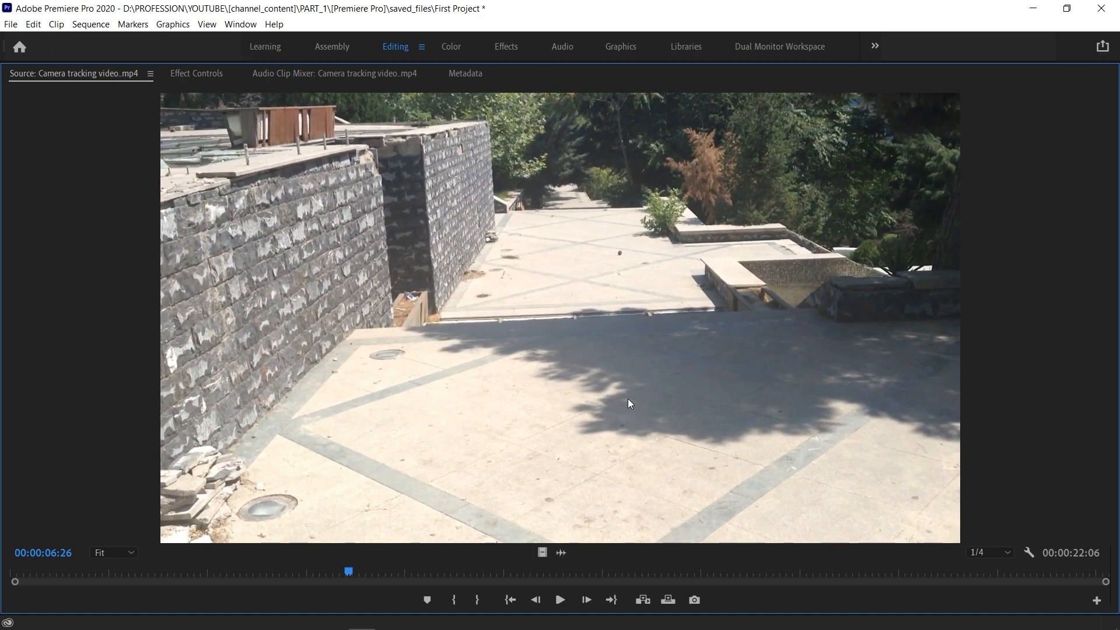
key(space)
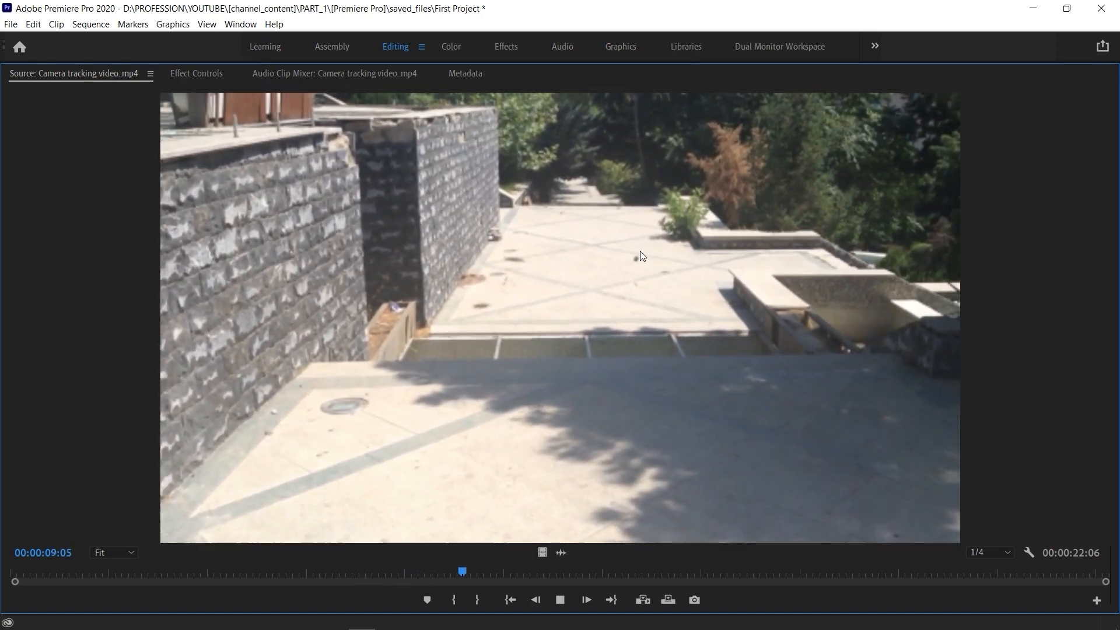
key(space)
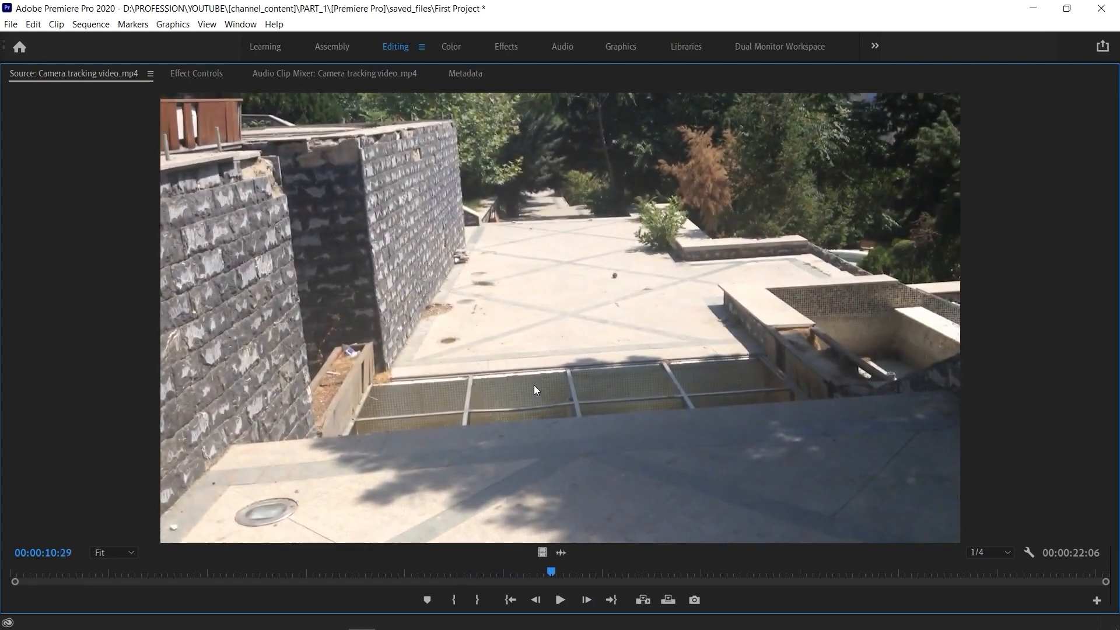
Step: Try 1/2 playback resolution, set it to Full, and play the source clip up to 00:00:12:01
click(989, 554)
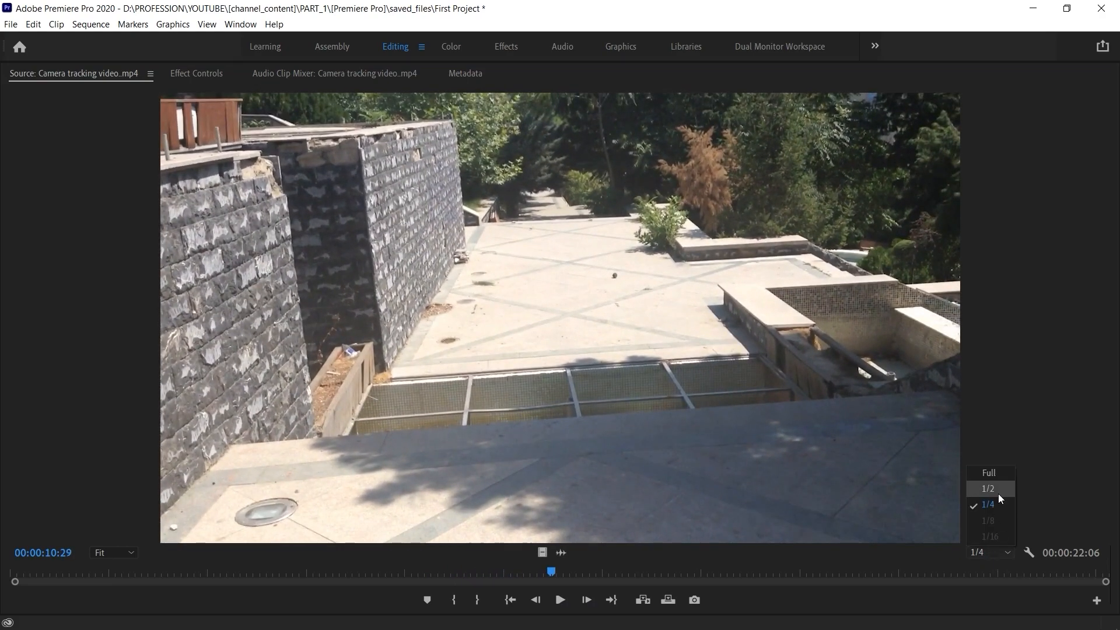
click(998, 493)
click(987, 545)
click(993, 488)
click(981, 550)
click(989, 473)
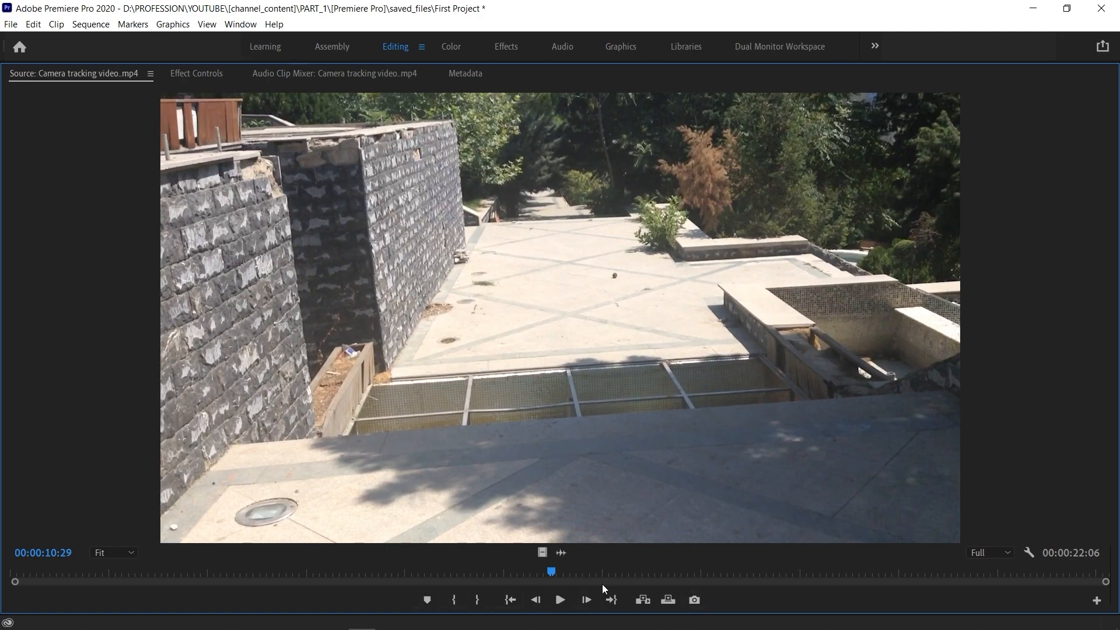
click(558, 603)
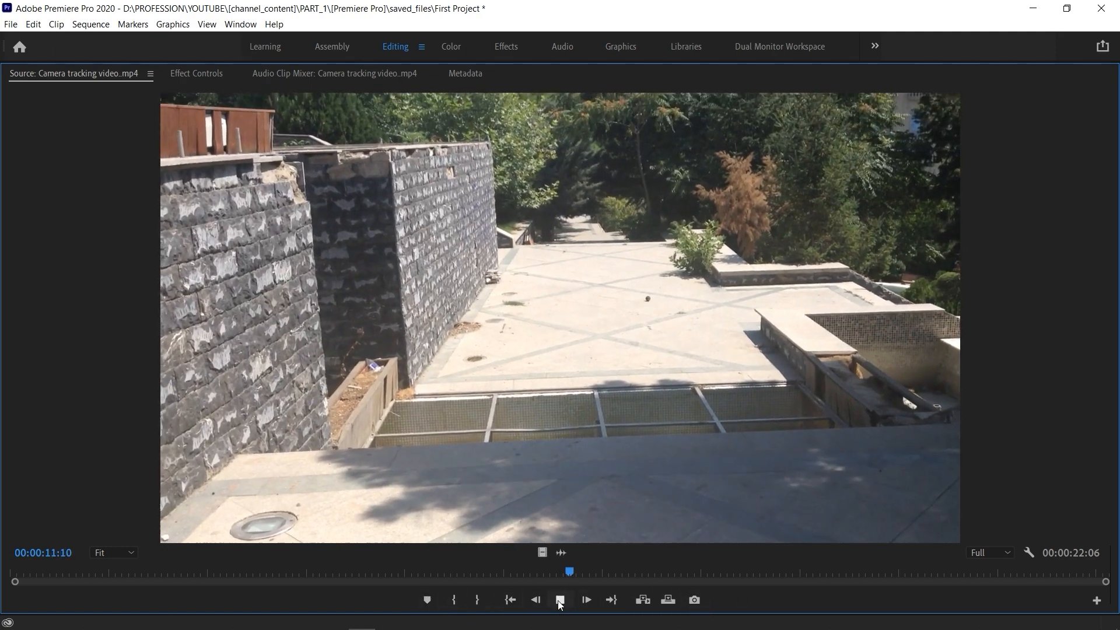
click(559, 602)
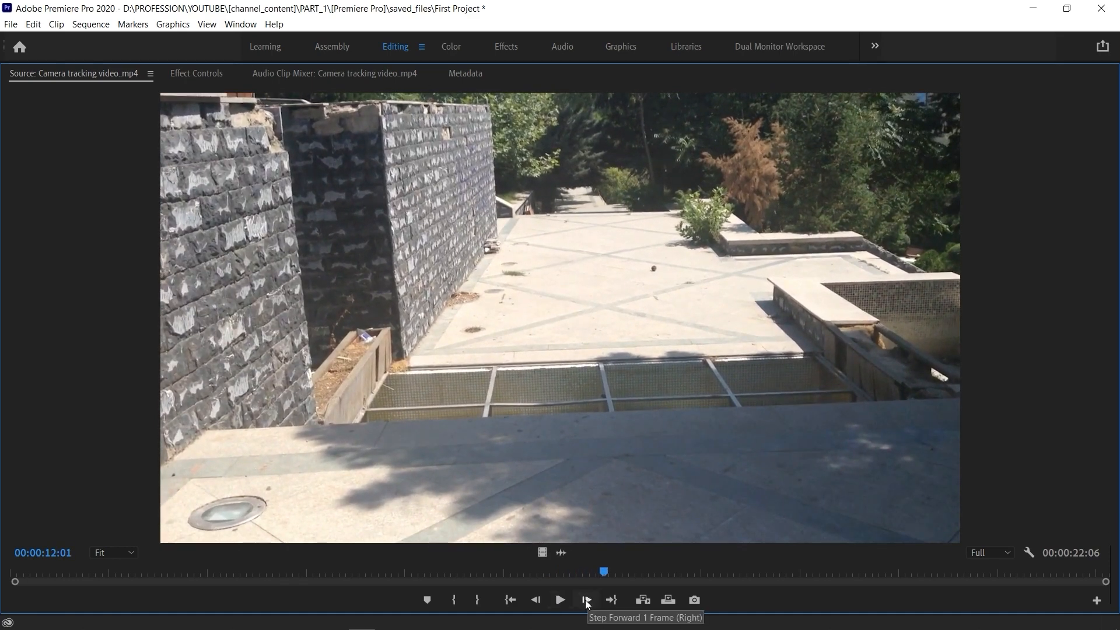
Step: Step the source clip forward seven frames to 00:00:12:08
click(586, 599)
click(586, 599)
click(586, 599)
click(586, 599)
click(585, 599)
click(586, 600)
click(586, 599)
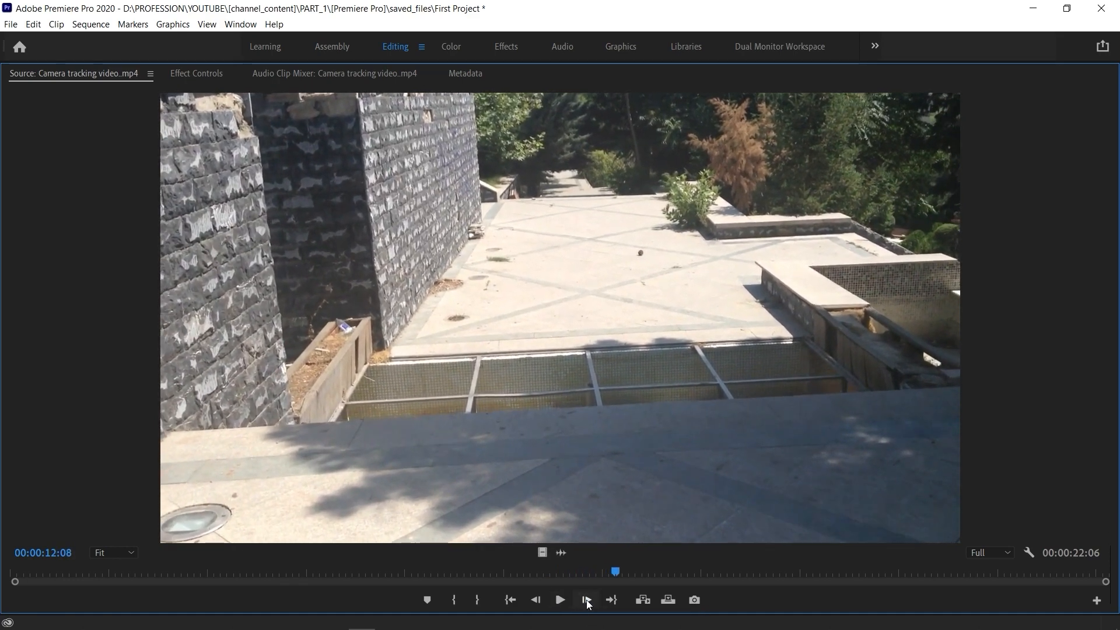
Step: Step the source clip back frame by frame to 00:00:11:17 and move the playhead to 00:00:06:00
click(535, 599)
click(534, 599)
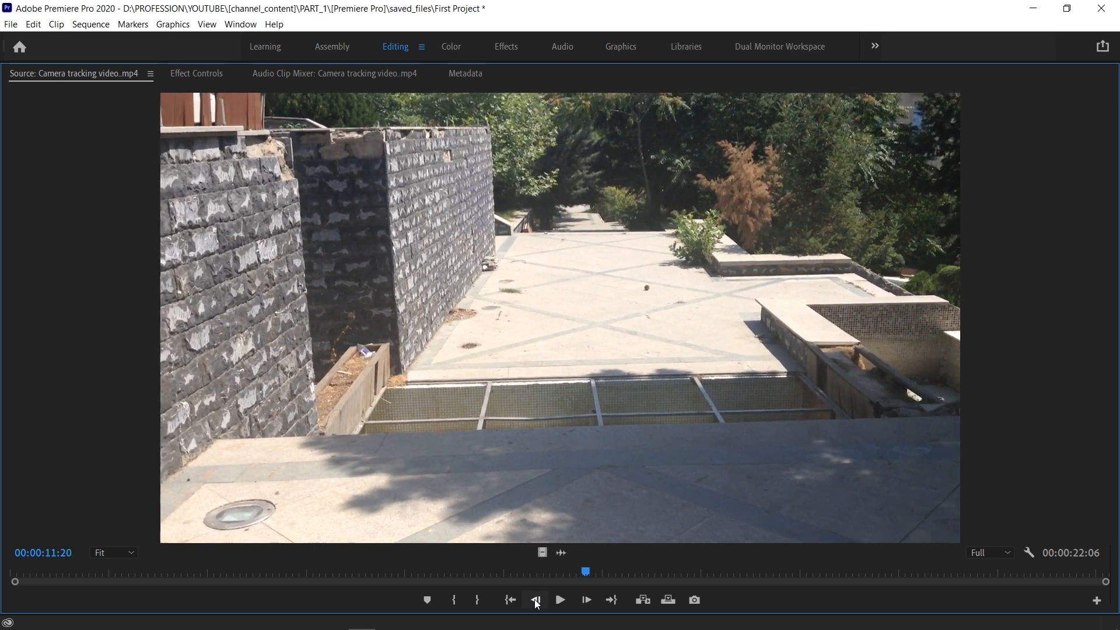
click(534, 600)
click(534, 599)
click(531, 600)
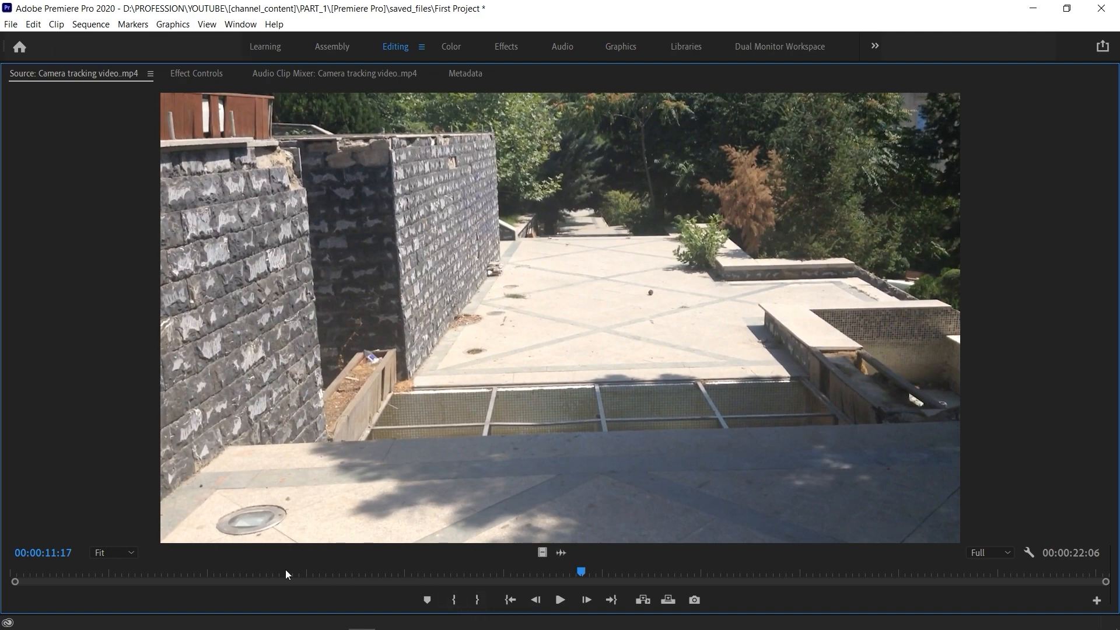
click(307, 569)
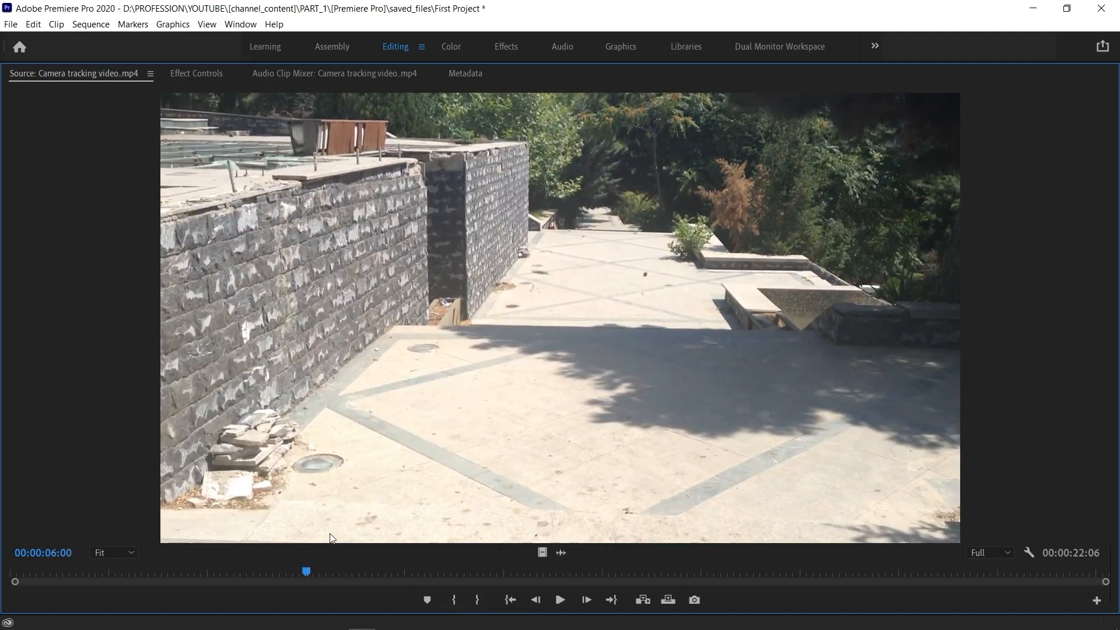
Step: Mark the source clip's Out point at 00:00:14:00 and its In point at 00:00:06:00
drag(305, 568, 699, 579)
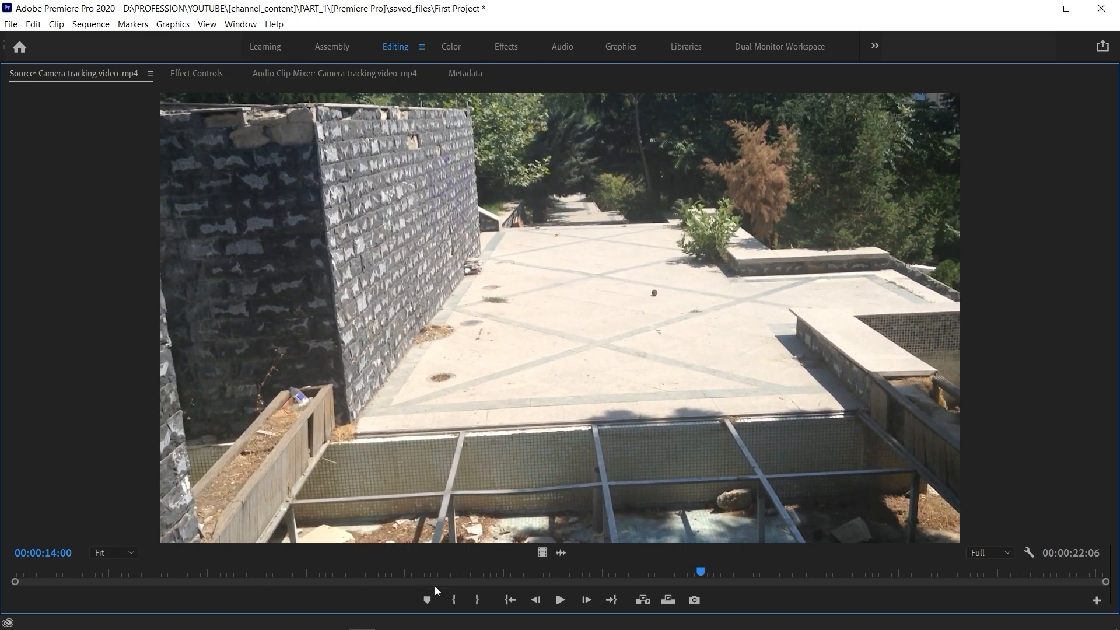
click(475, 600)
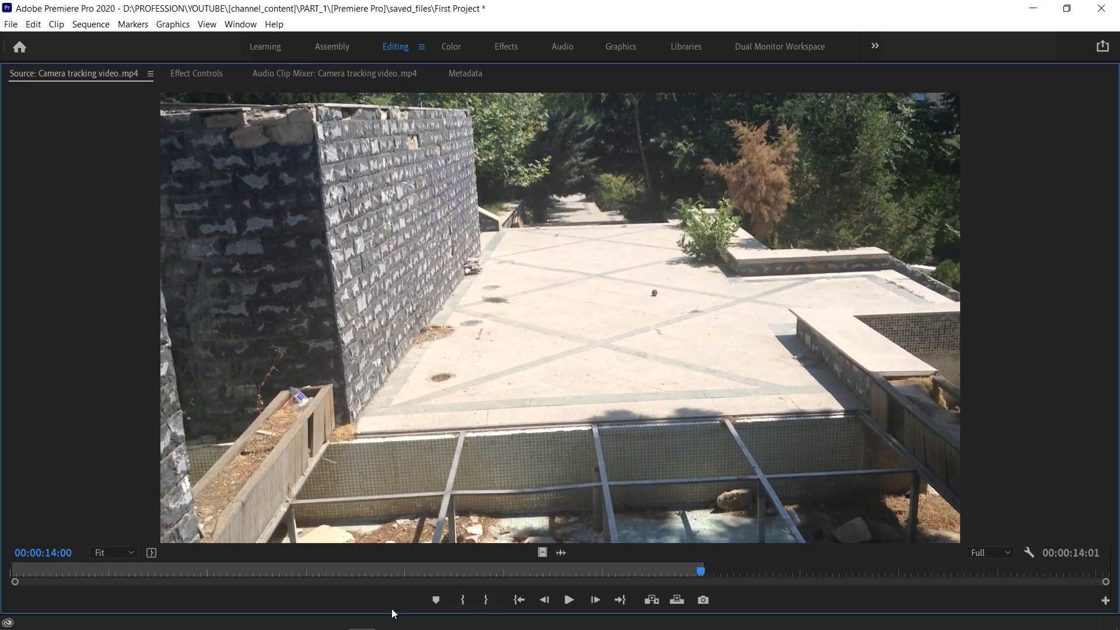
drag(333, 570, 311, 568)
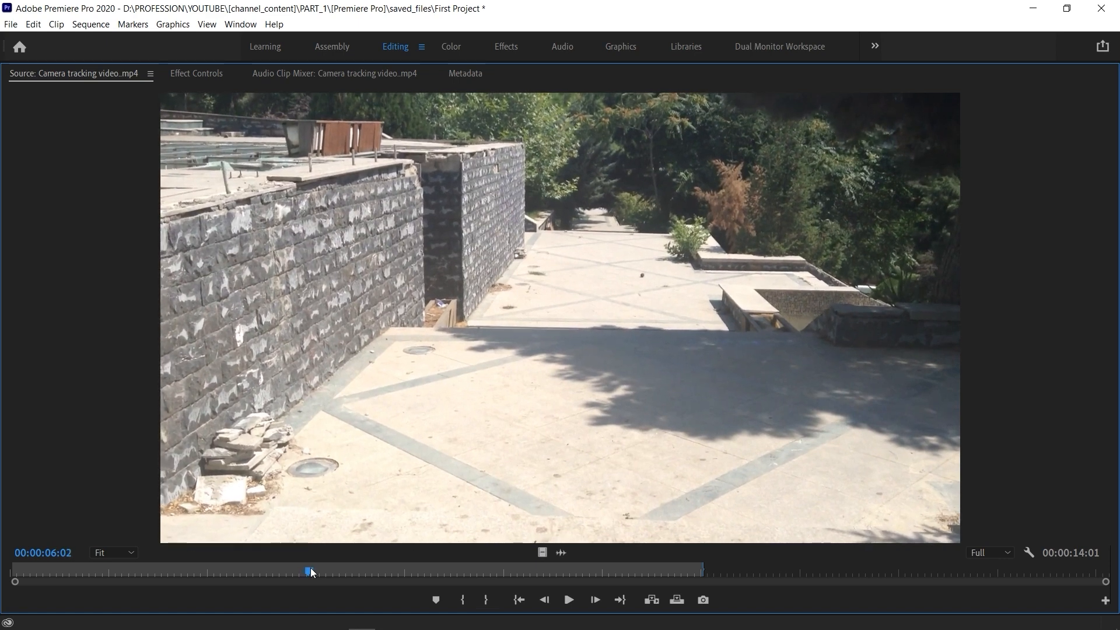
key(Left)
key(Left)
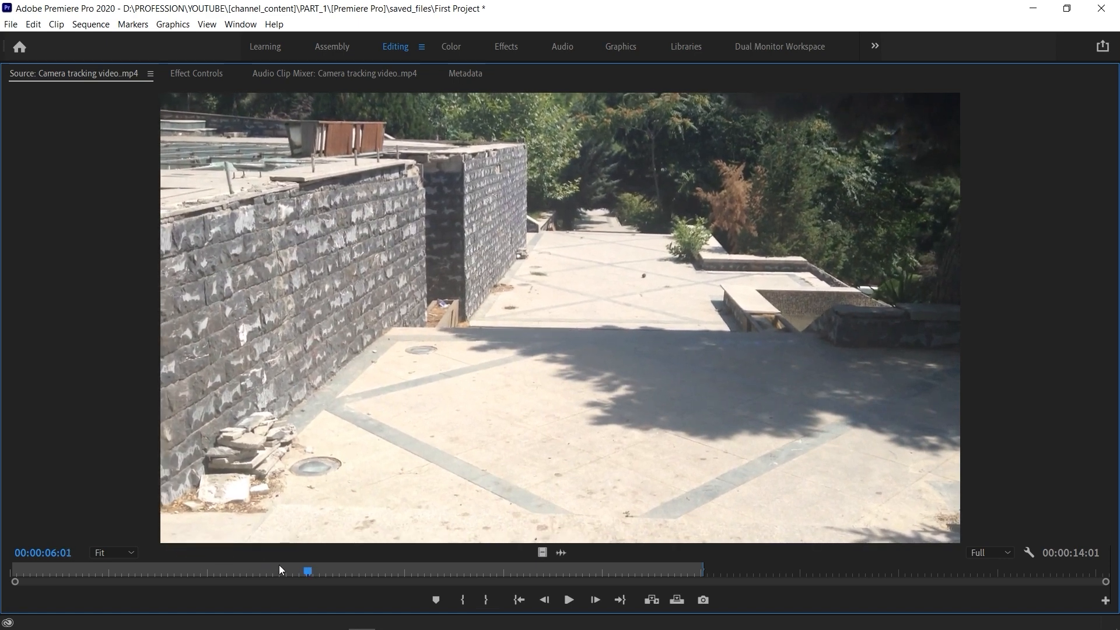
click(467, 597)
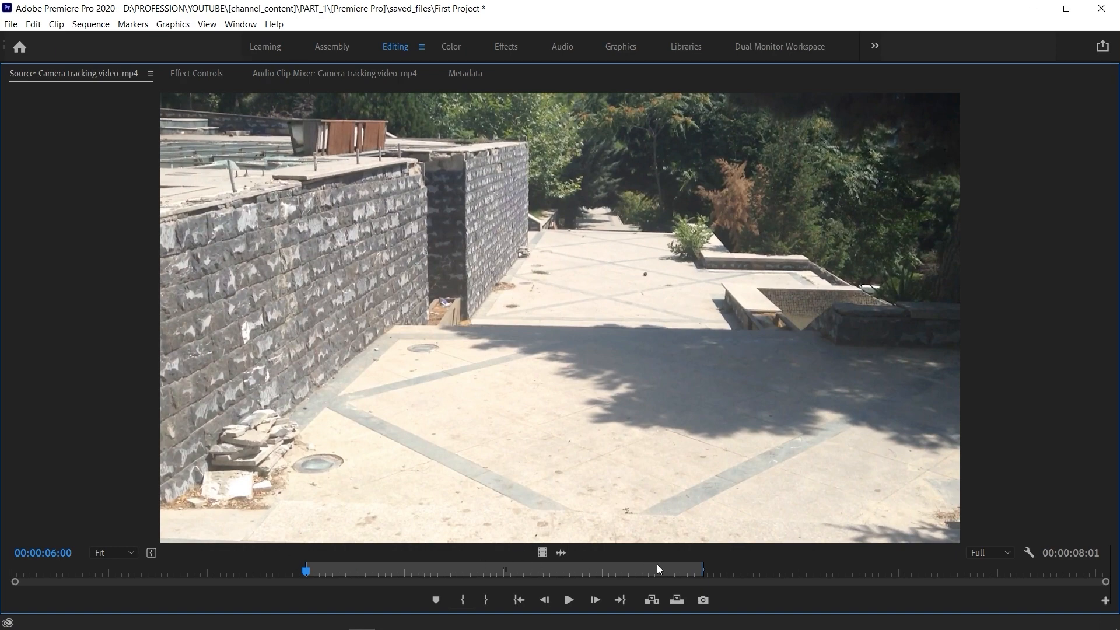
Step: Move the source playhead to 00:00:05:10 and try adding a marker there, clearing it again
click(273, 571)
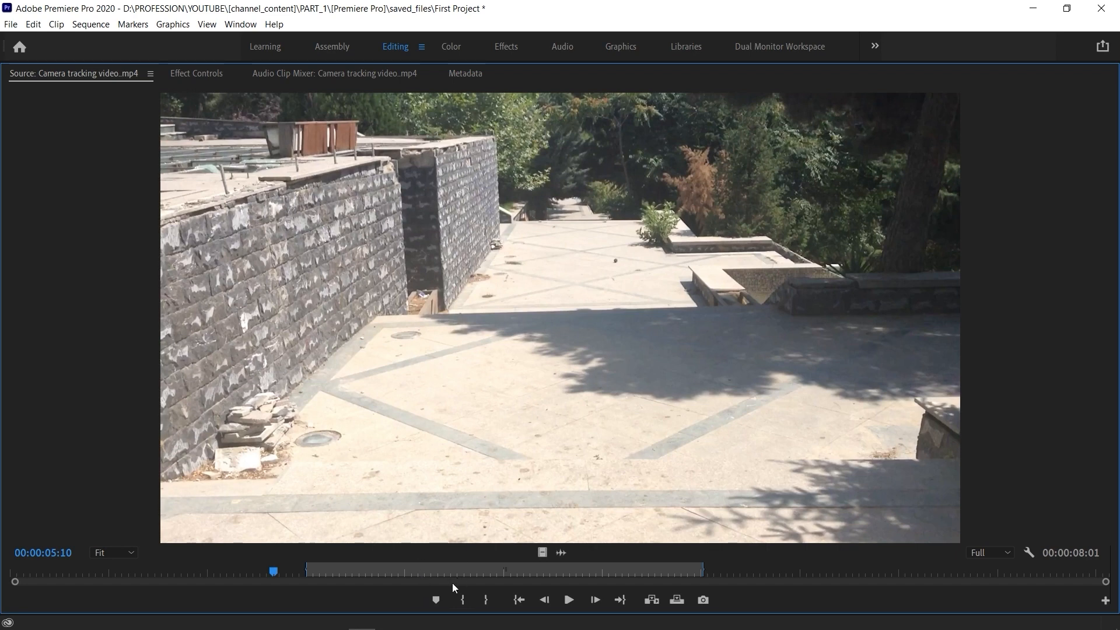
click(437, 600)
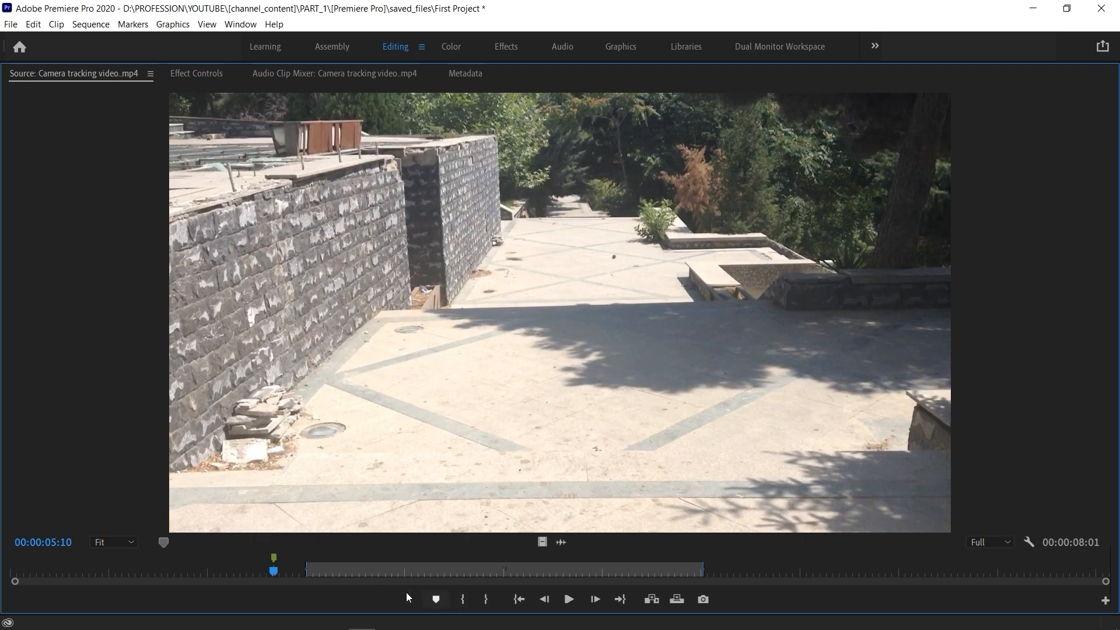
right_click(276, 559)
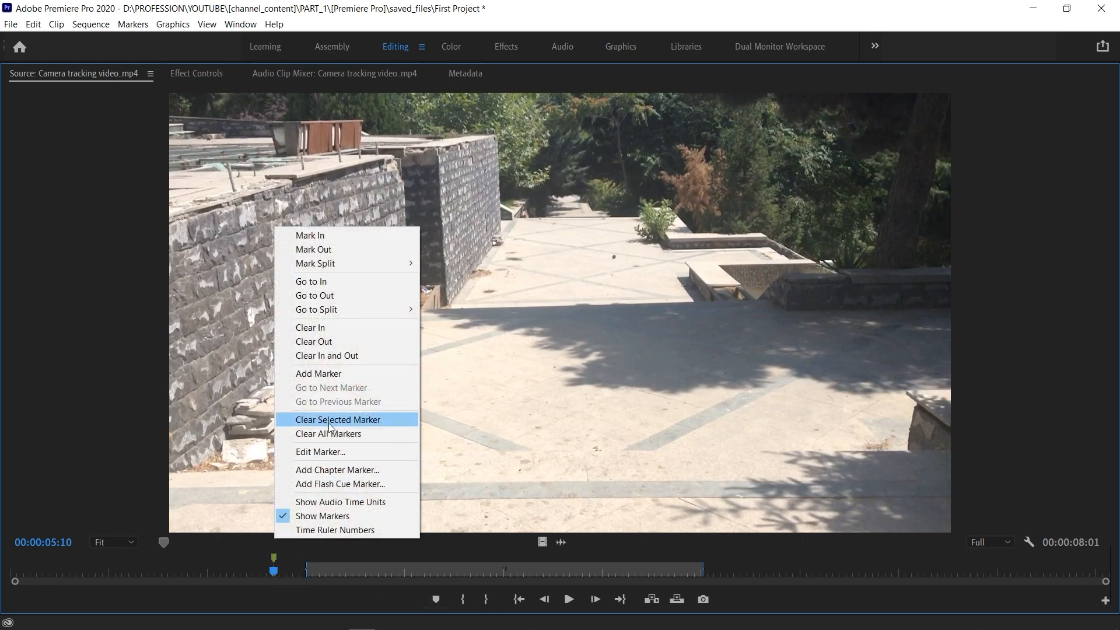
click(328, 419)
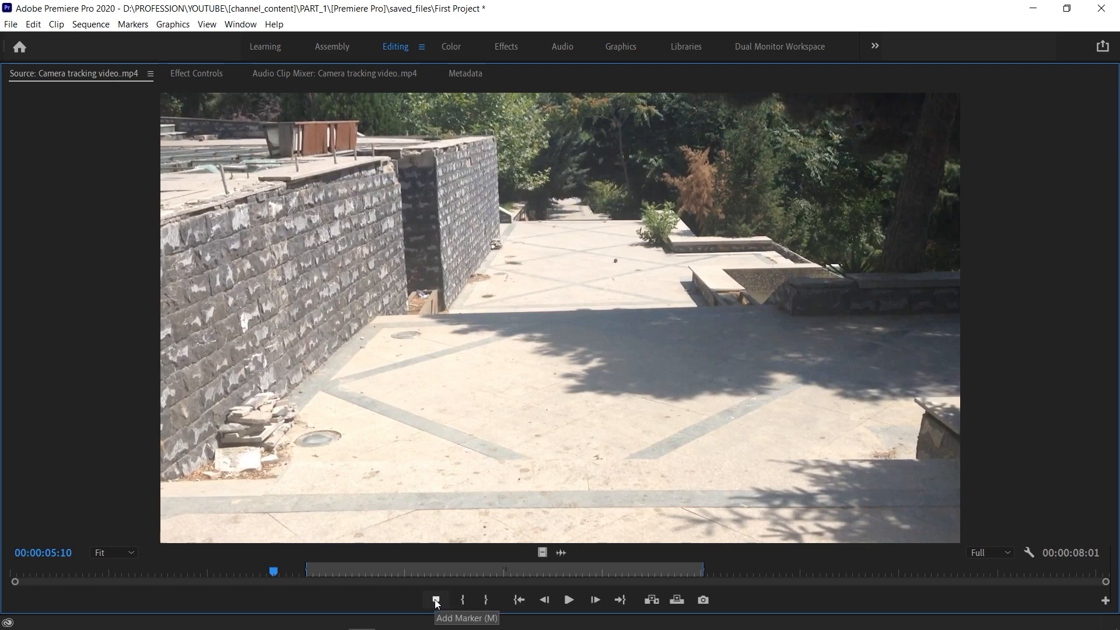
Step: Add a marker at 00:00:05:10 on the source clip and name it "Correction Needed"
click(434, 600)
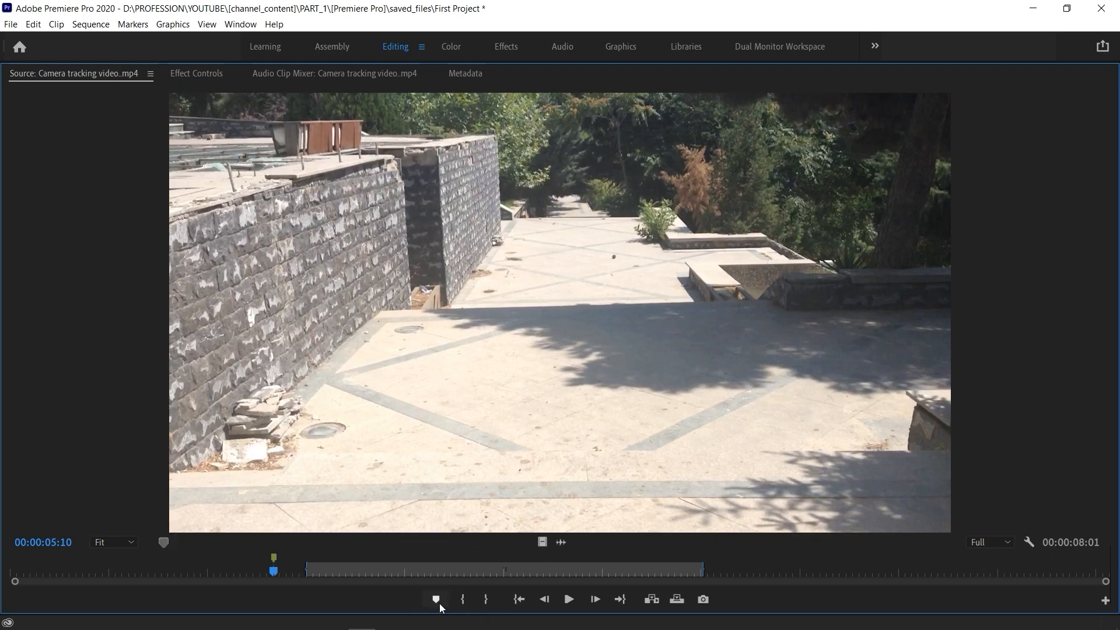
double_click(275, 560)
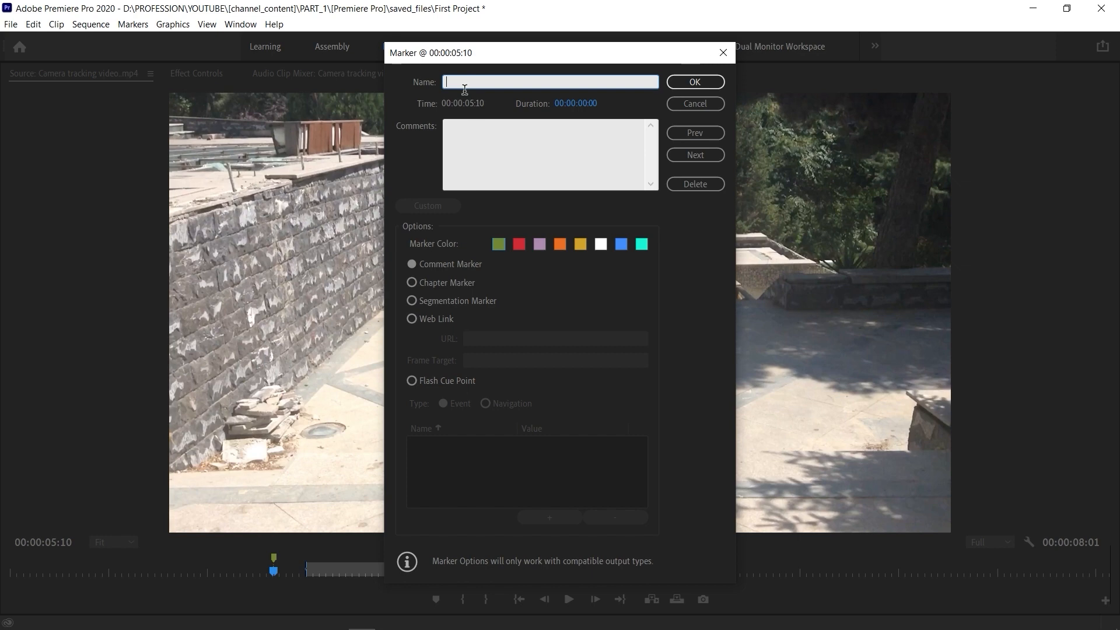
text(Correc)
text(tu)
text(on )
text(Needed)
key(Return)
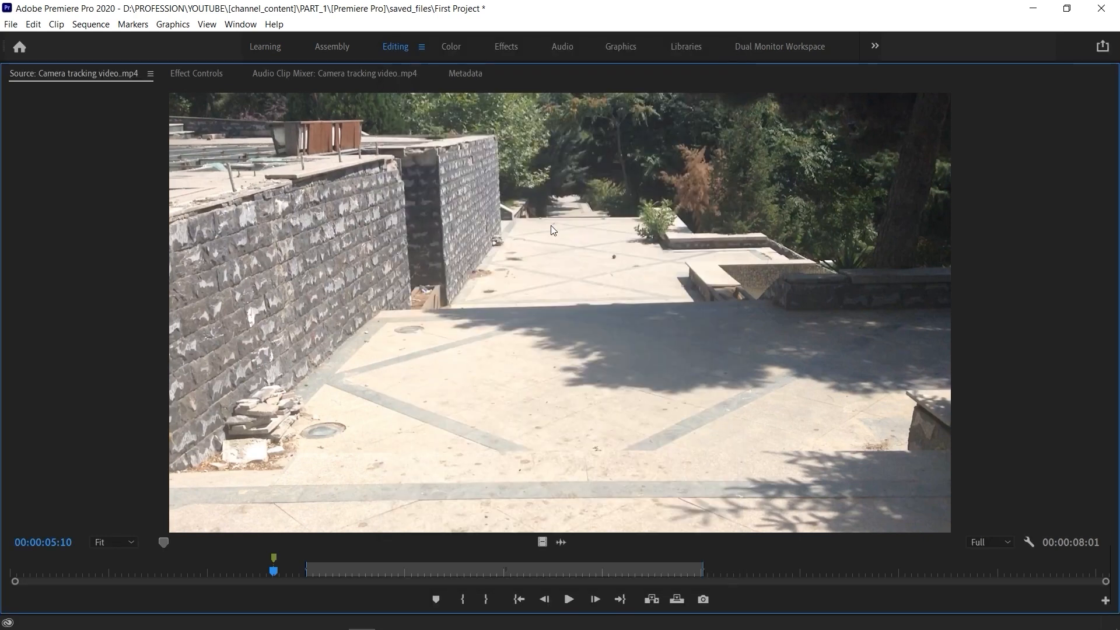
Step: Try red as the marker color for the Correction Needed marker
double_click(274, 558)
click(520, 243)
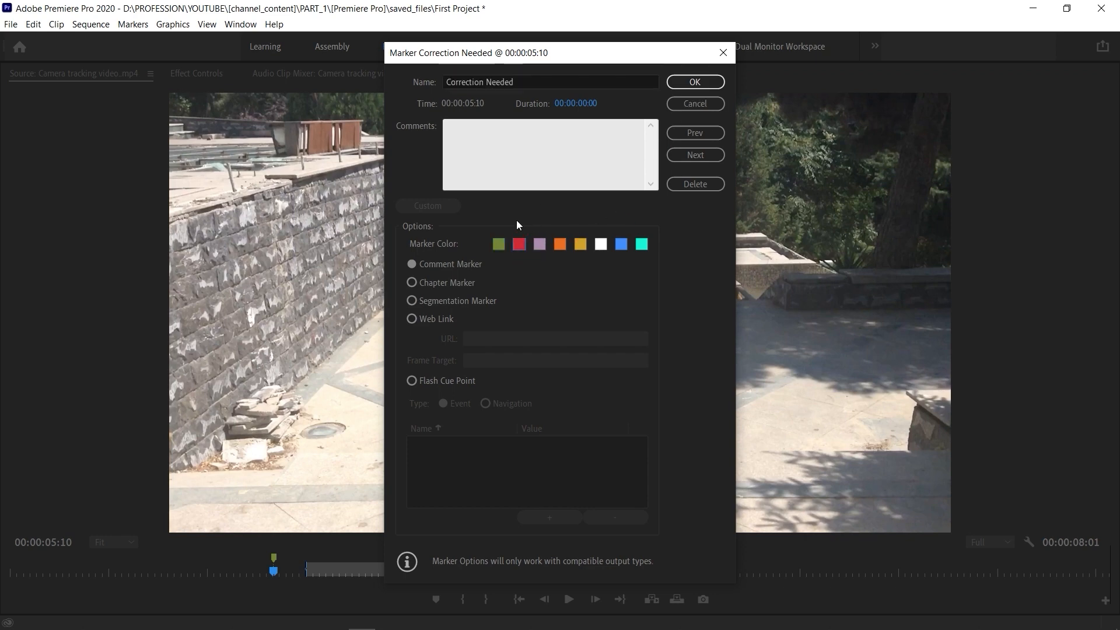
click(696, 83)
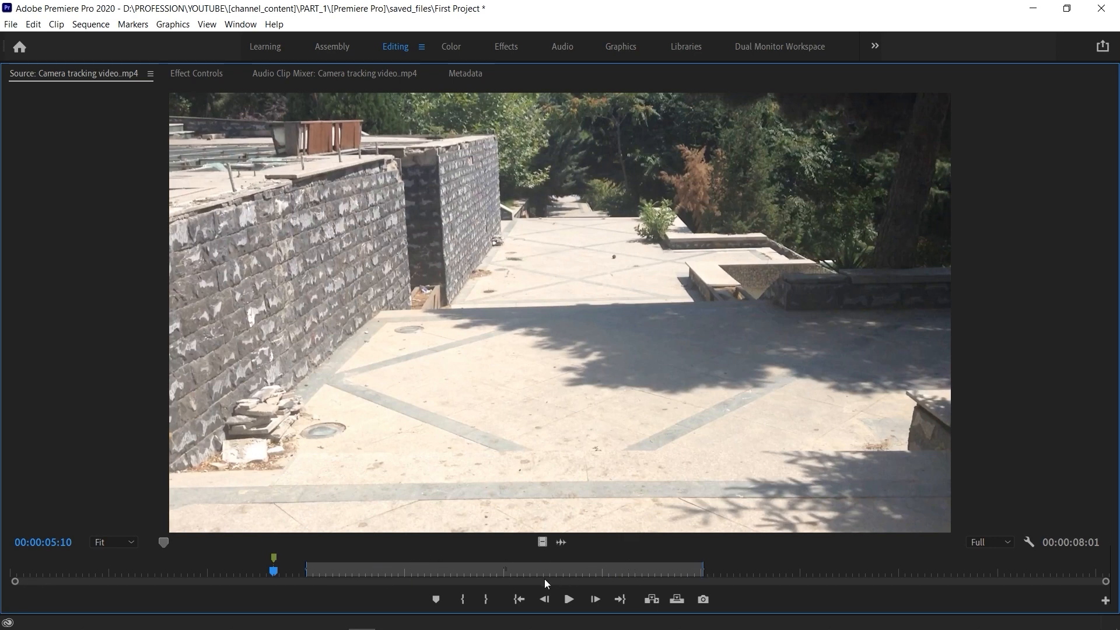
Step: Jump to the source clip's Out point and In point, and move the playhead to 00:00:08:04
click(620, 599)
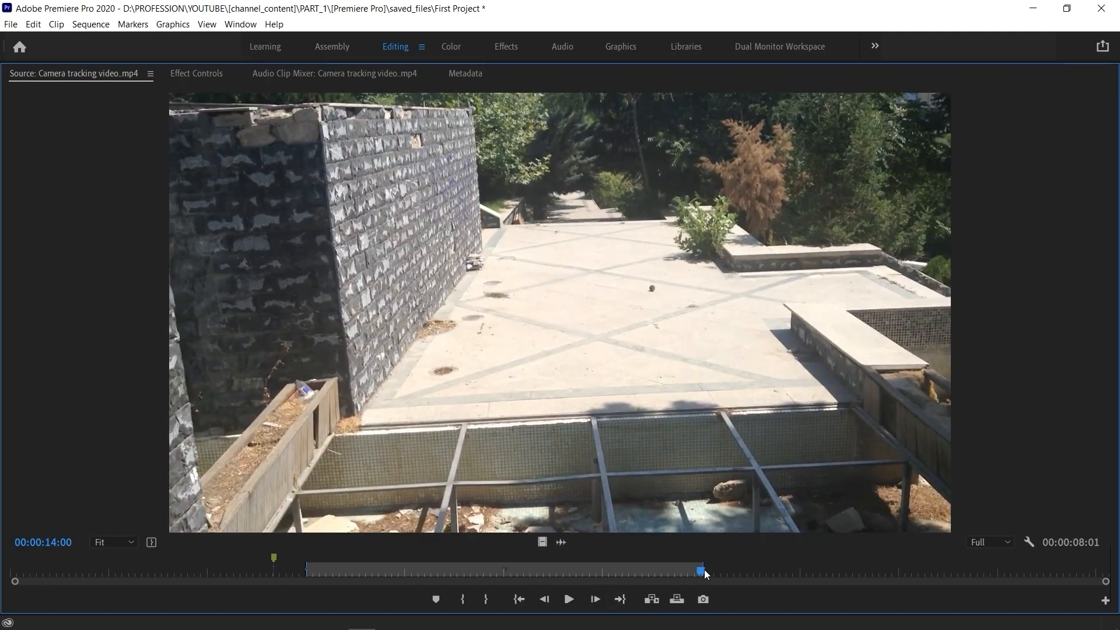
click(518, 599)
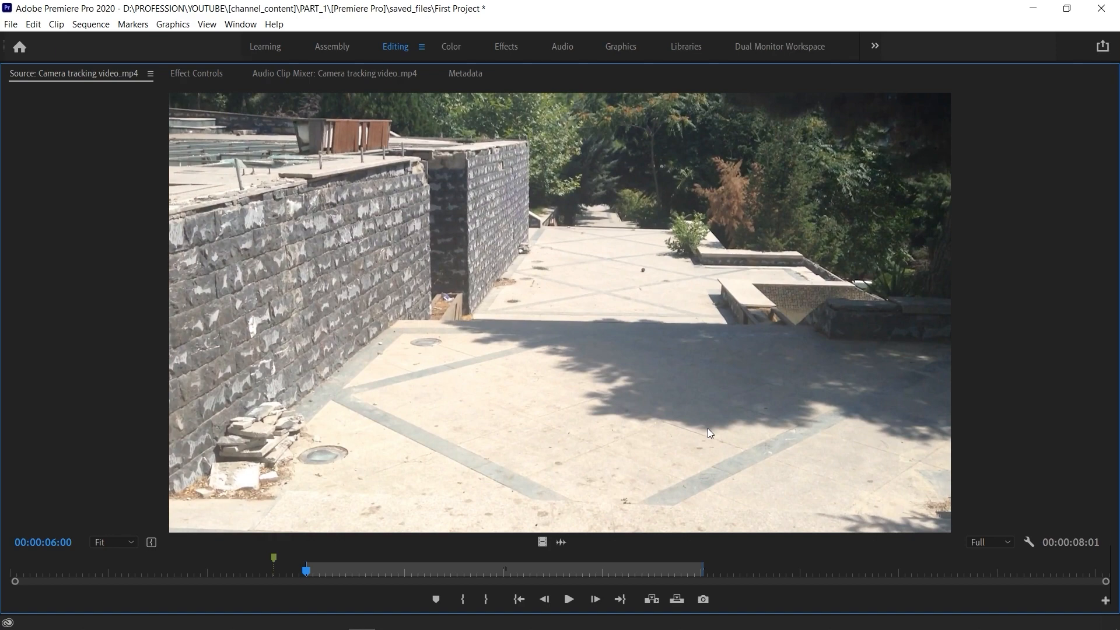
drag(385, 563, 415, 573)
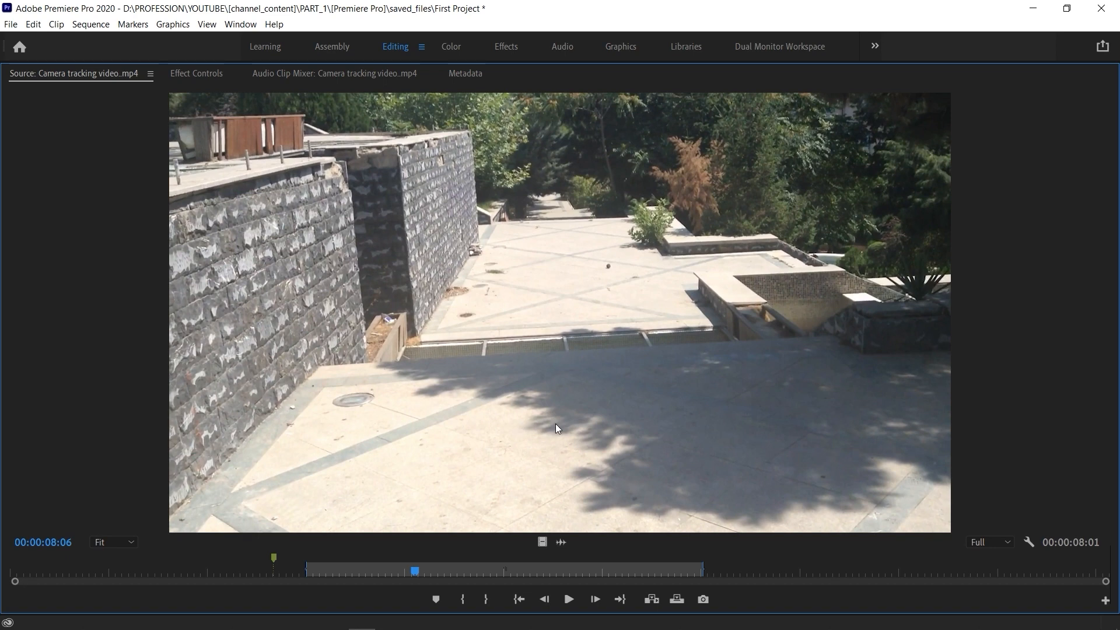
mouse_move(416, 572)
mouse_down()
mouse_move(442, 572)
mouse_move(416, 578)
mouse_up()
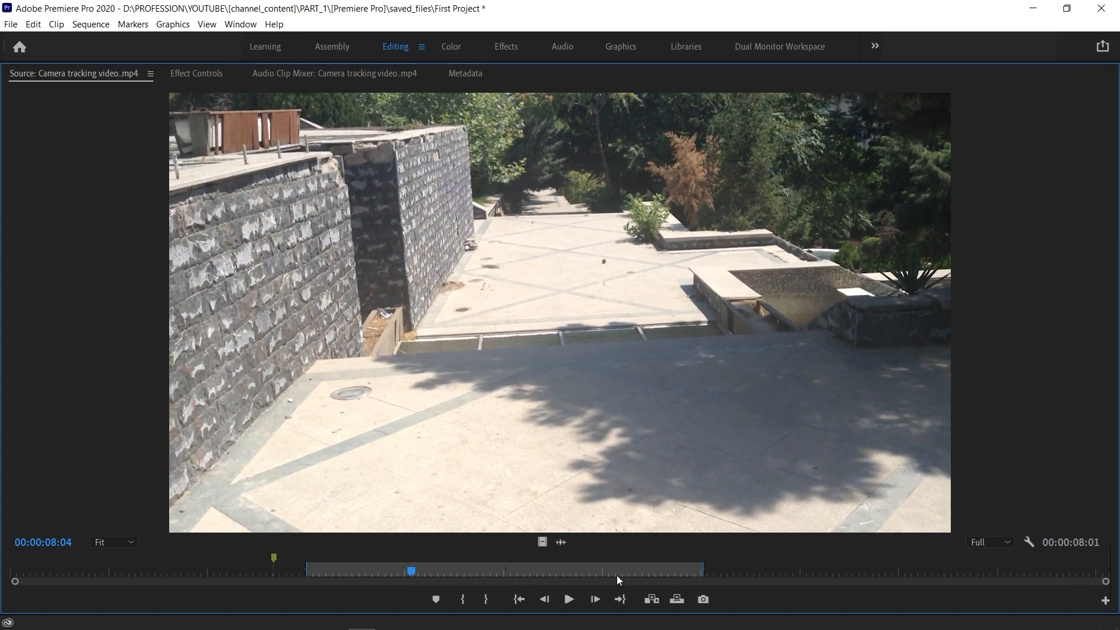
Step: Start a frame export of the source clip at 00:00:08:04 and name the still "Export Frame"
click(705, 599)
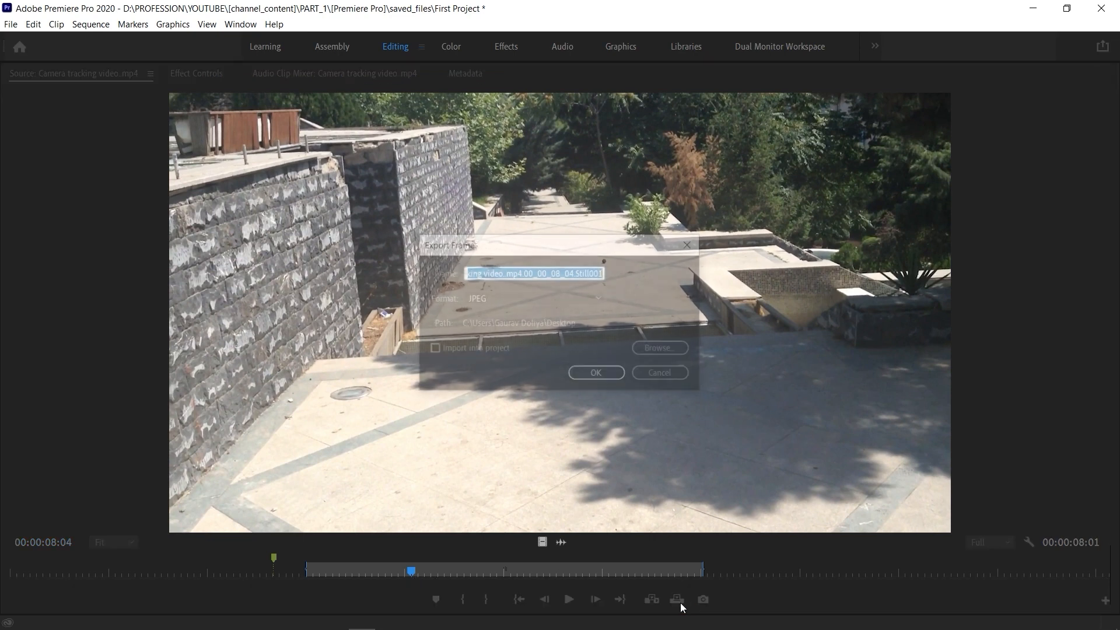
click(677, 374)
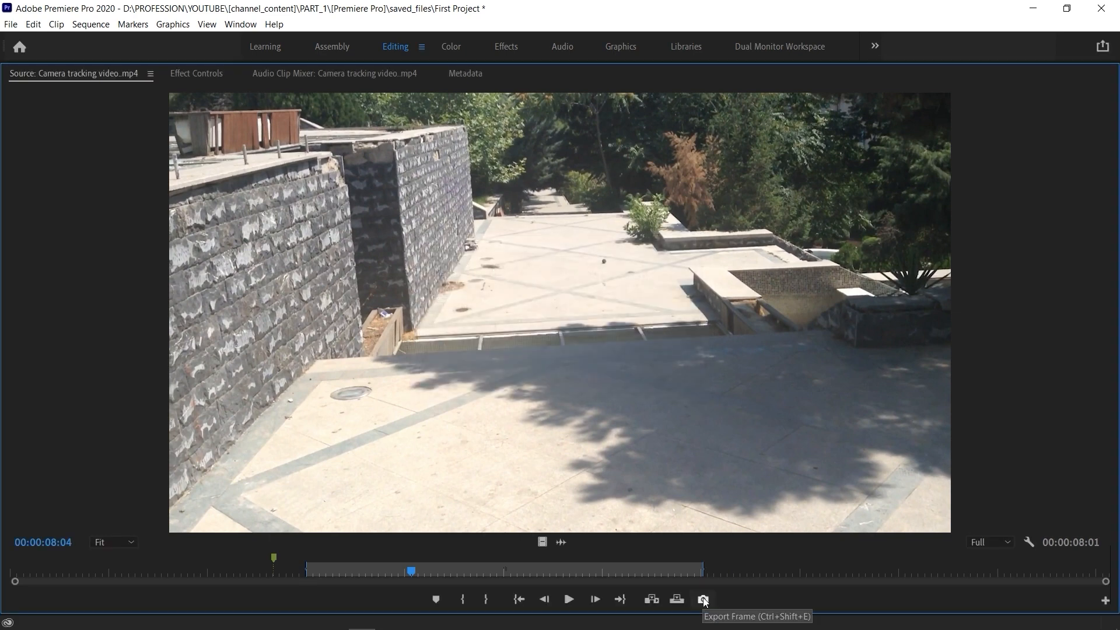
click(703, 600)
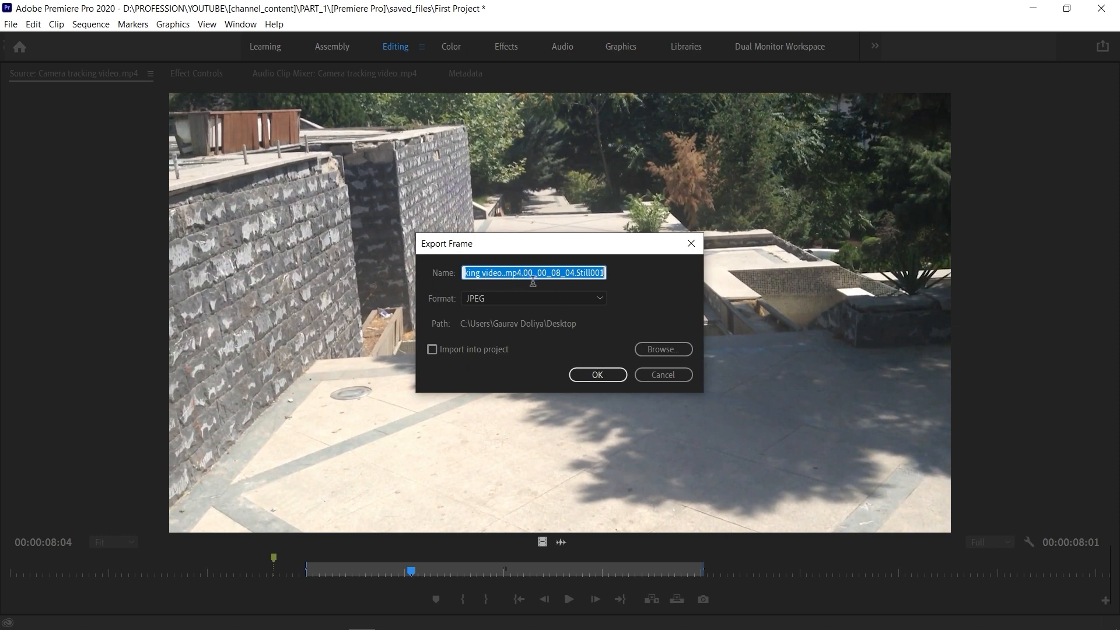
key(BackSpace)
text(Ecport )
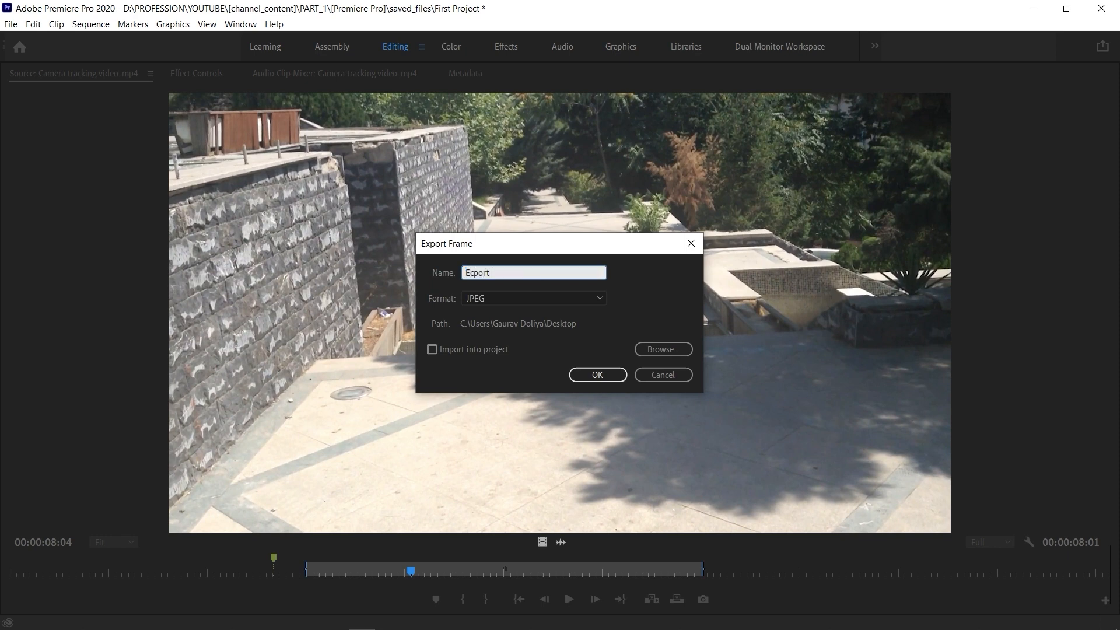
text(Frame)
click(474, 273)
key(BackSpace)
text(x)
click(571, 330)
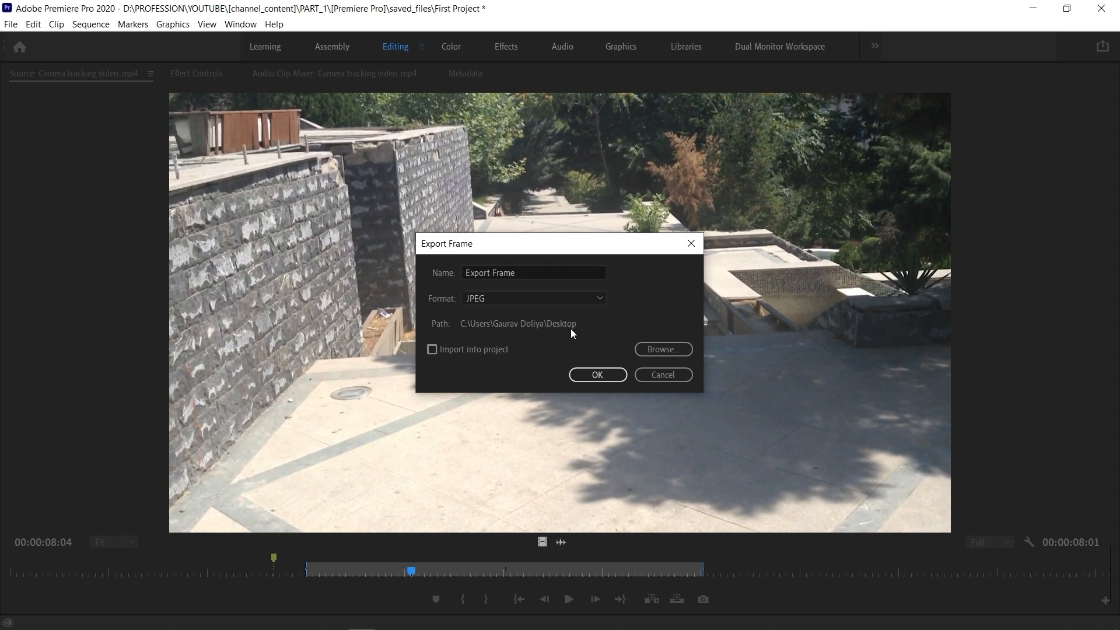
Step: Keep JPEG as the still's format, leave Import into project off, and export the frame to the Desktop
click(520, 299)
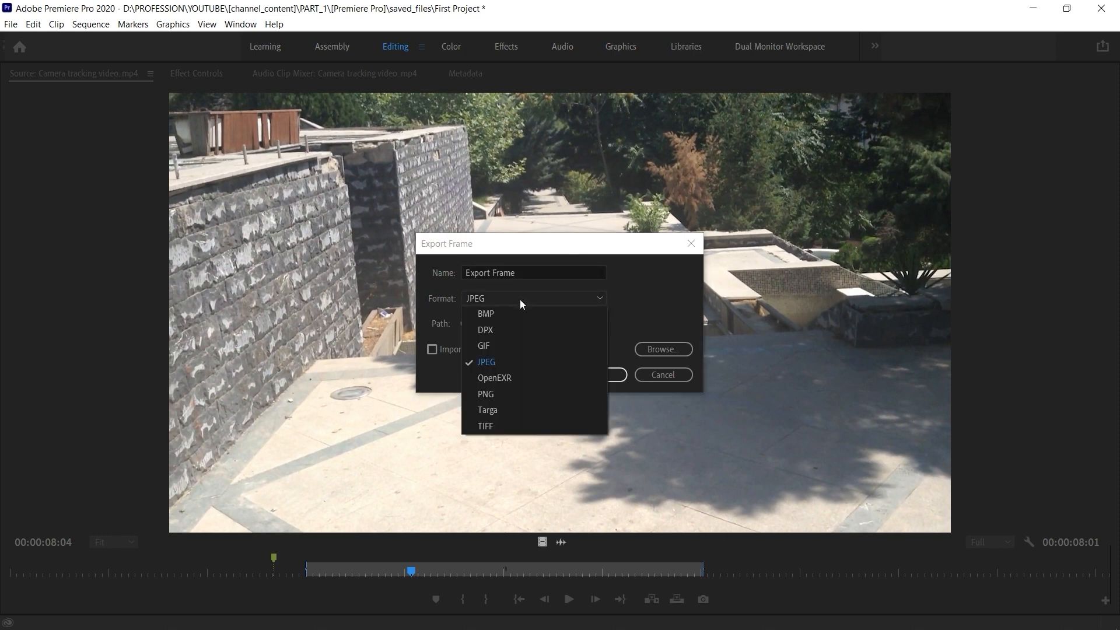
click(506, 363)
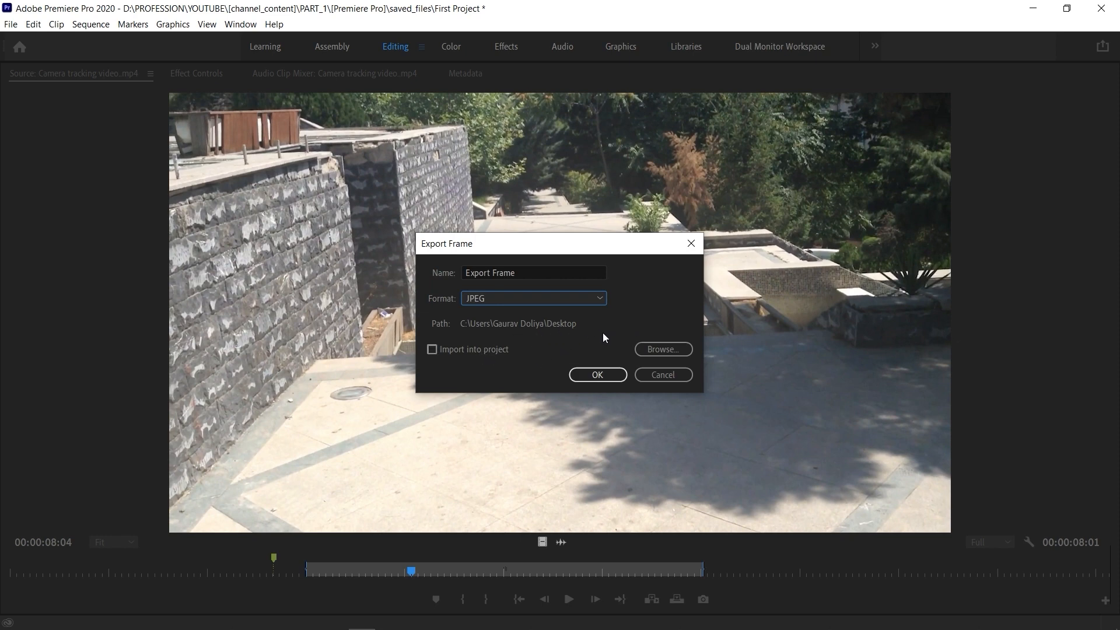
click(433, 350)
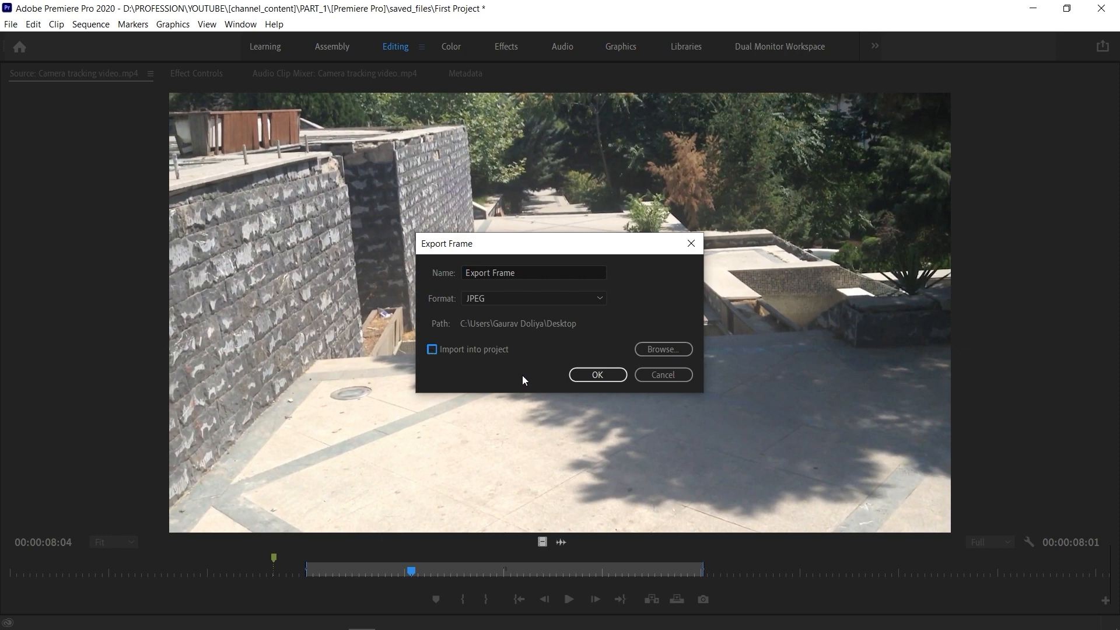
click(598, 375)
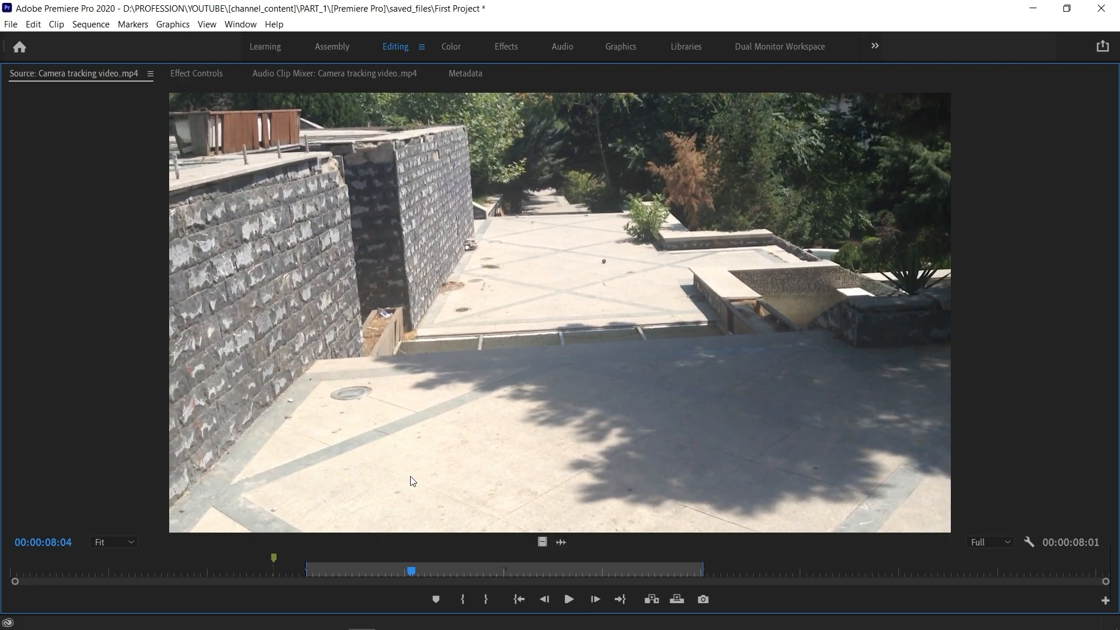
Step: Switch to File Explorer, view the exported Export Frame image on the Desktop, and return to Premiere Pro
click(330, 617)
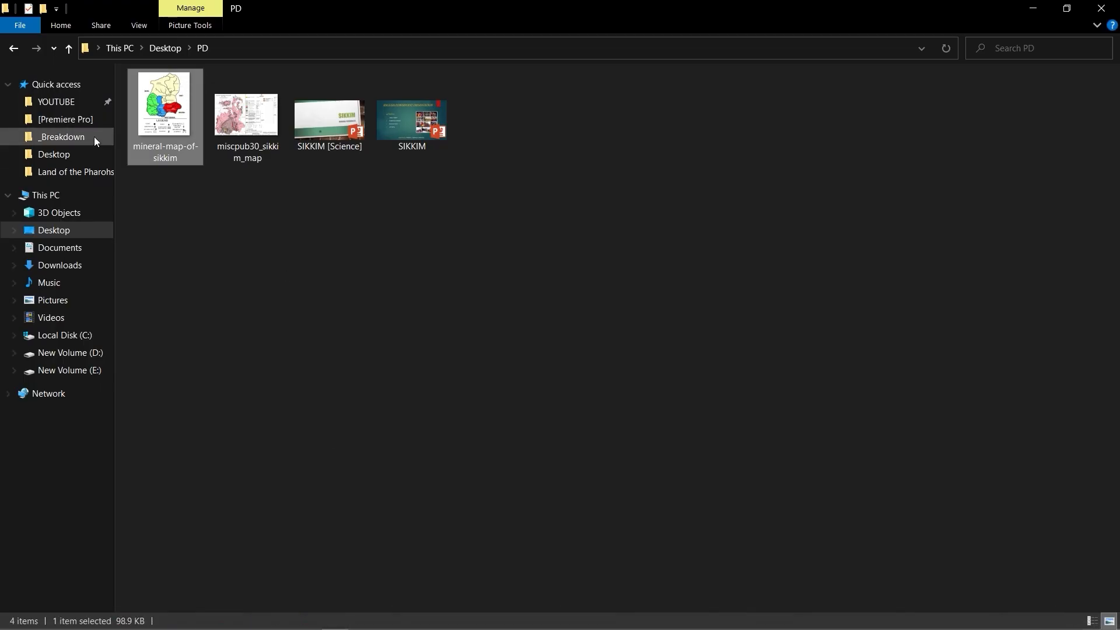
click(69, 231)
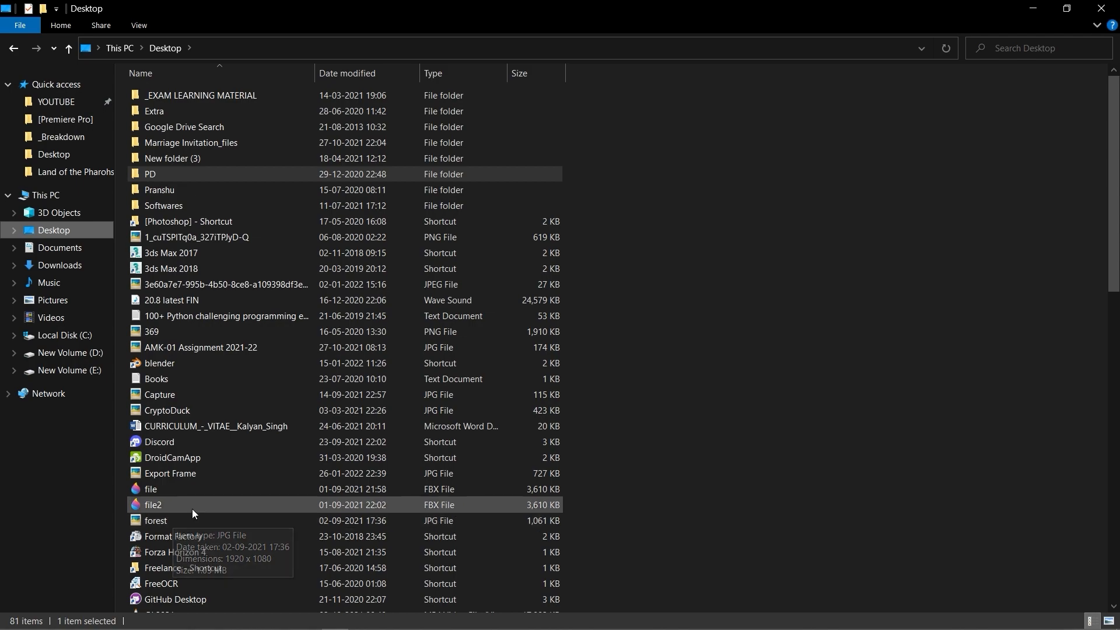
scroll(192, 510, down, 3)
double_click(185, 342)
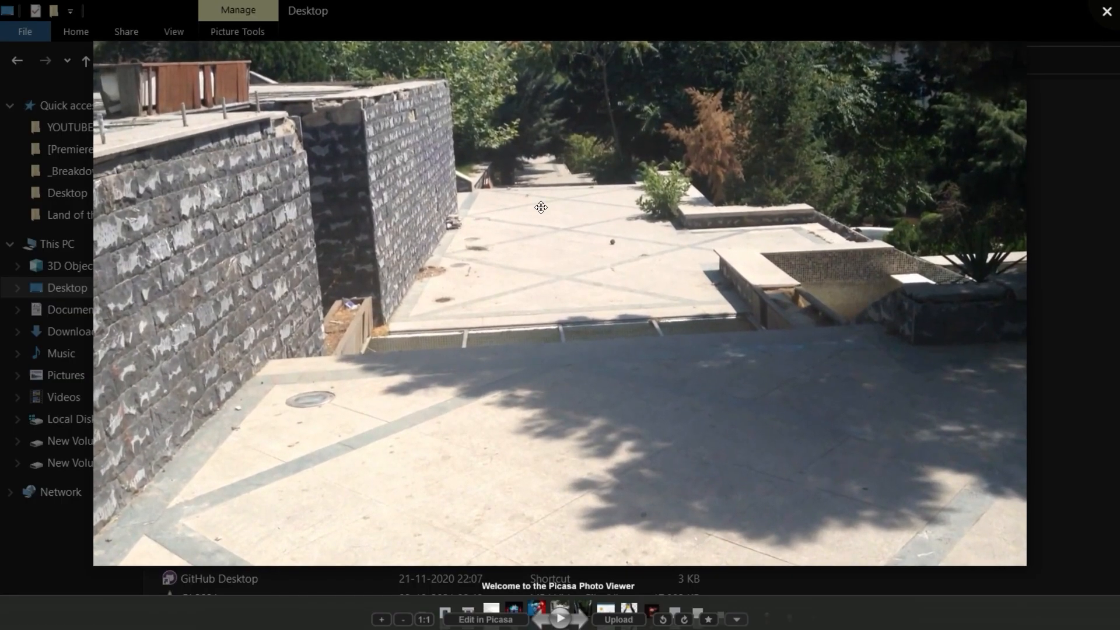
click(1105, 12)
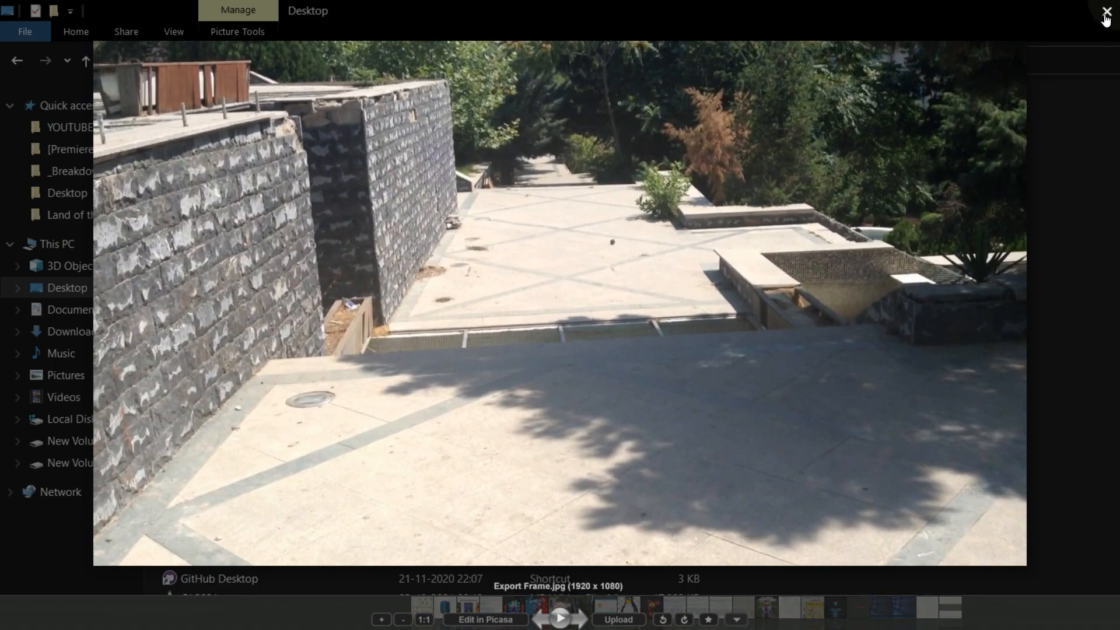
key(alt+Tab)
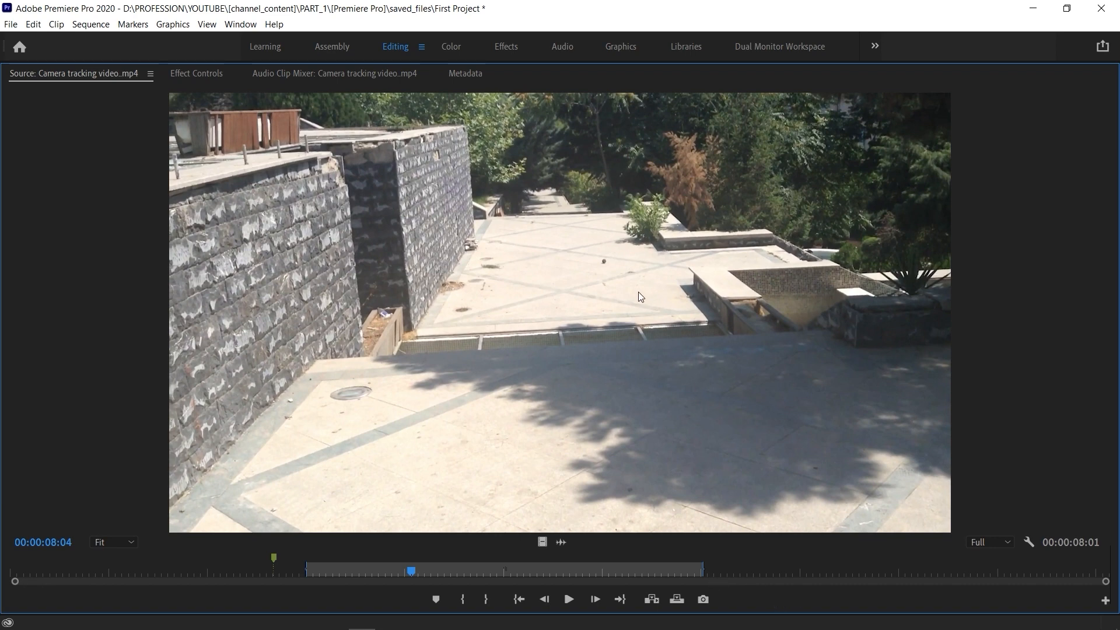
Step: Restore the Source monitor to its normal size and place the marked Camera tracking video clip in the empty timeline as a new sequence
key(grave)
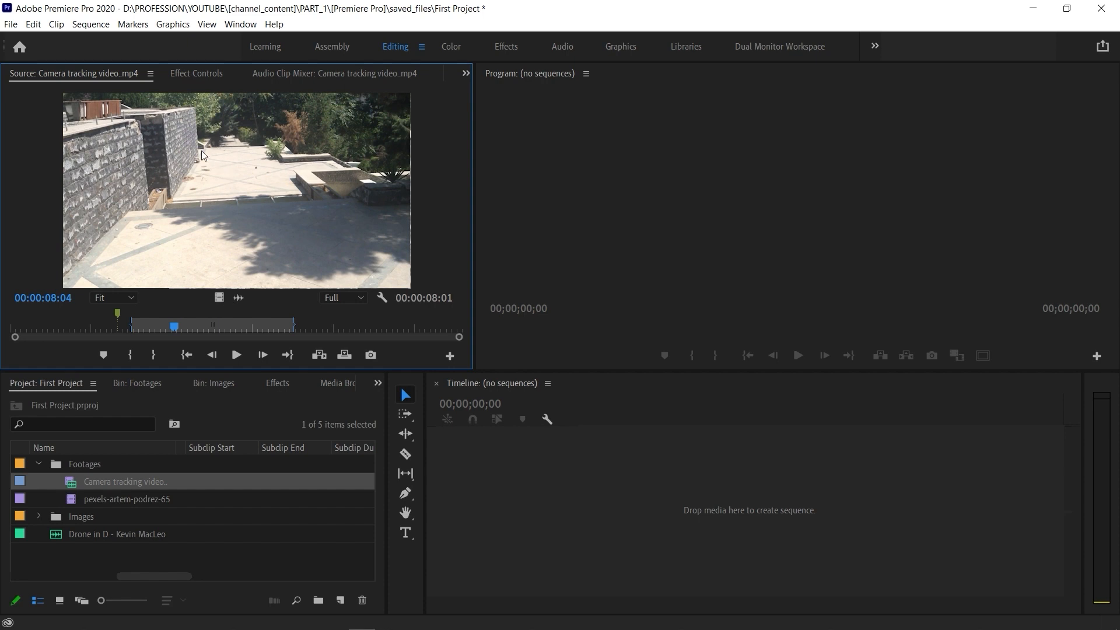
drag(545, 429, 576, 482)
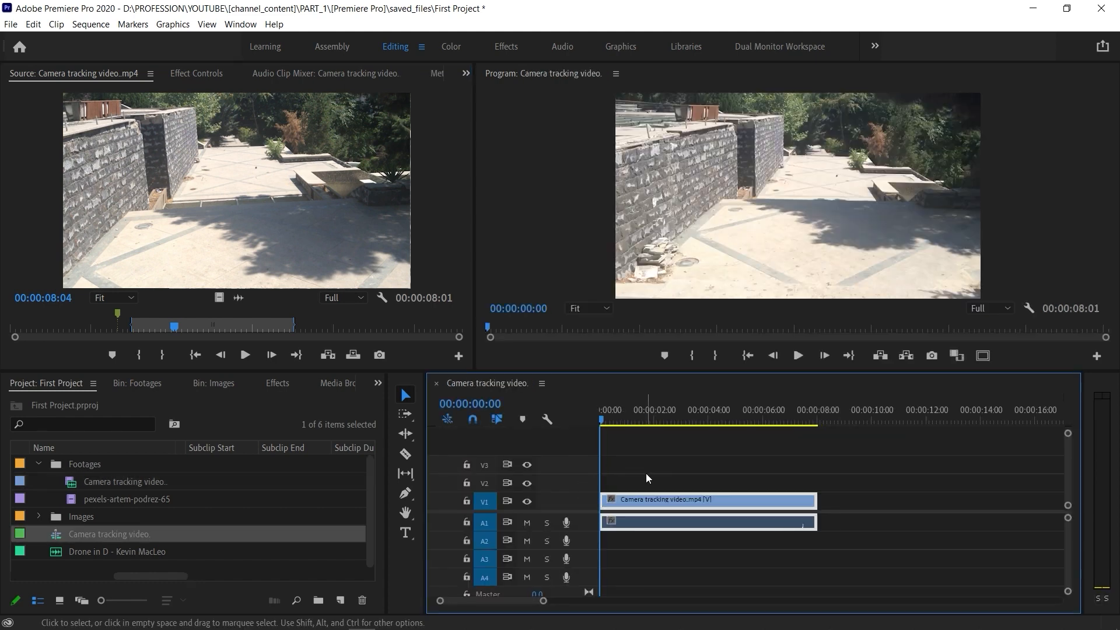
mouse_move(612, 417)
mouse_down()
mouse_move(600, 418)
mouse_move(692, 432)
mouse_move(600, 433)
mouse_up()
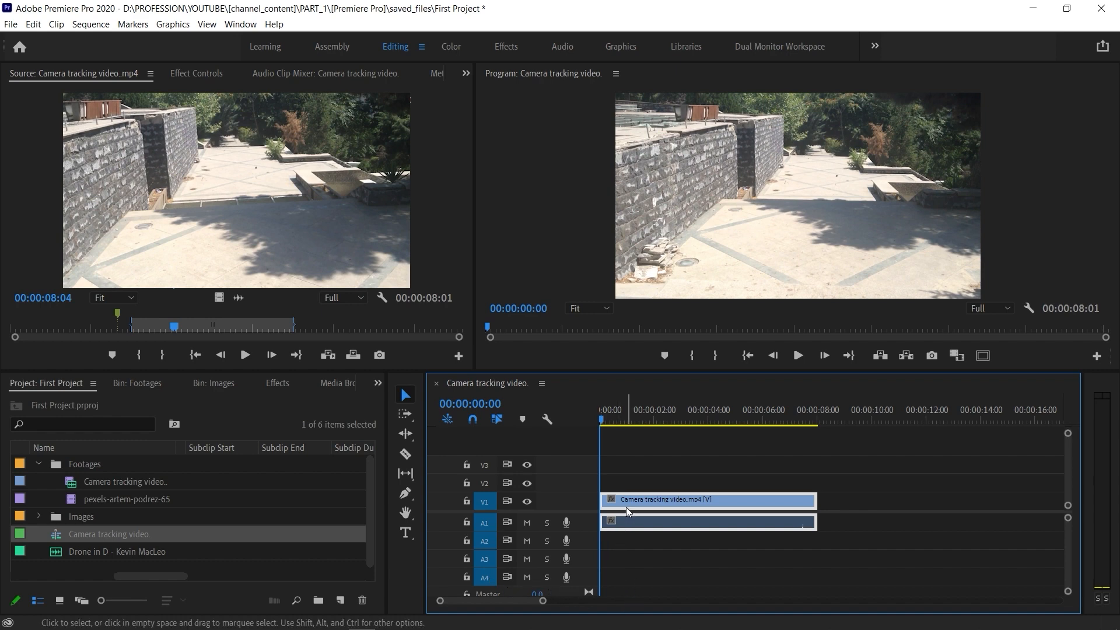
Step: Toggle the V1 video track's output off and back on twice, and mute and unmute audio track A1
click(644, 479)
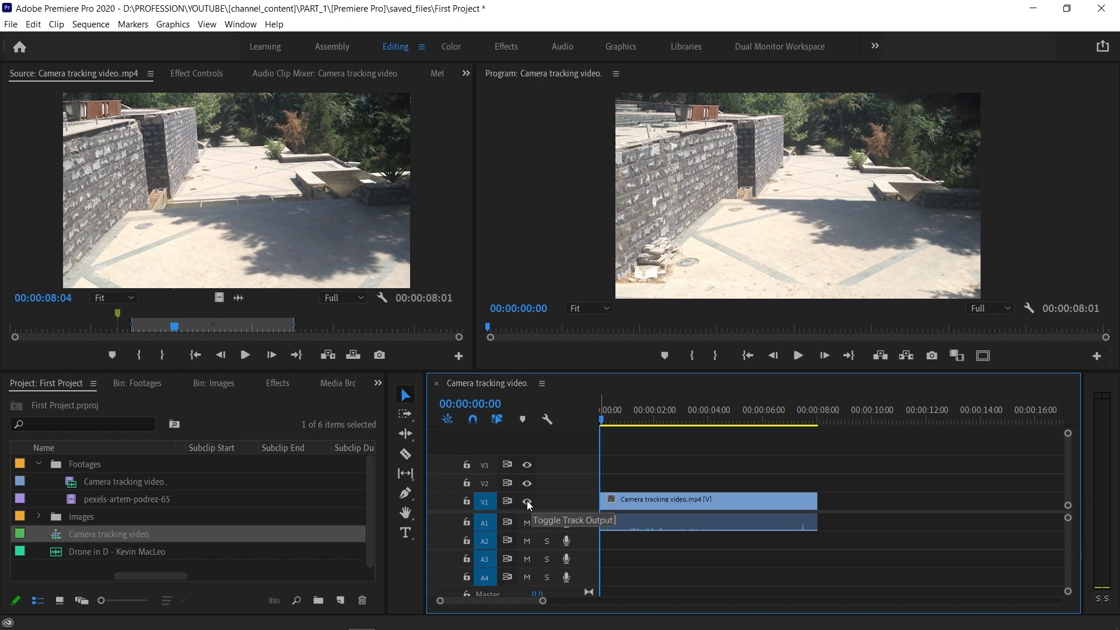
click(527, 501)
click(527, 501)
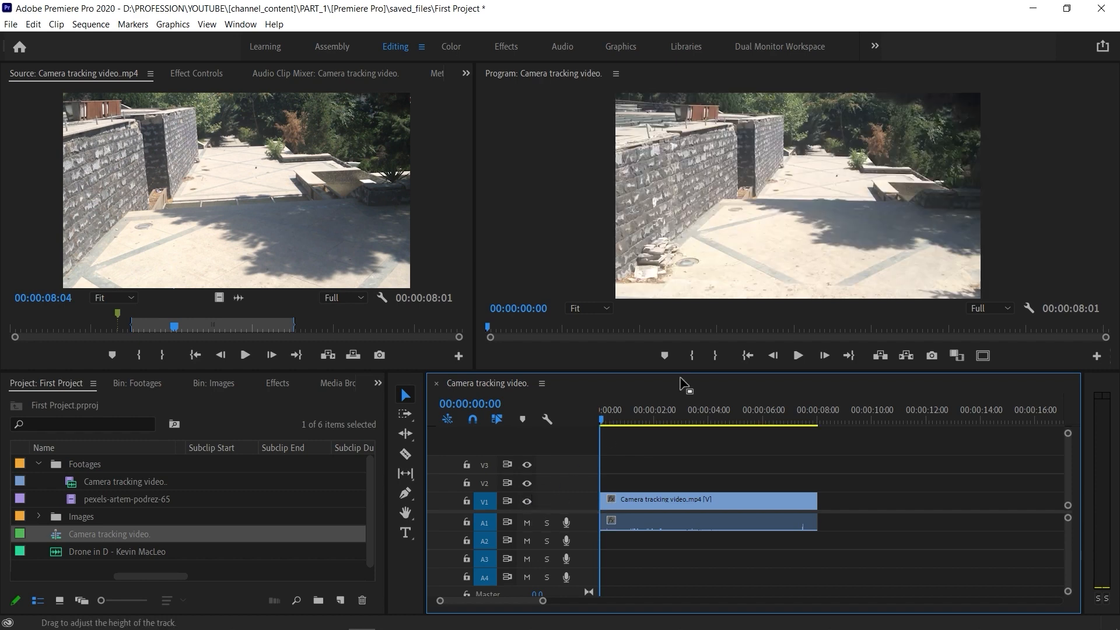
click(528, 500)
click(528, 500)
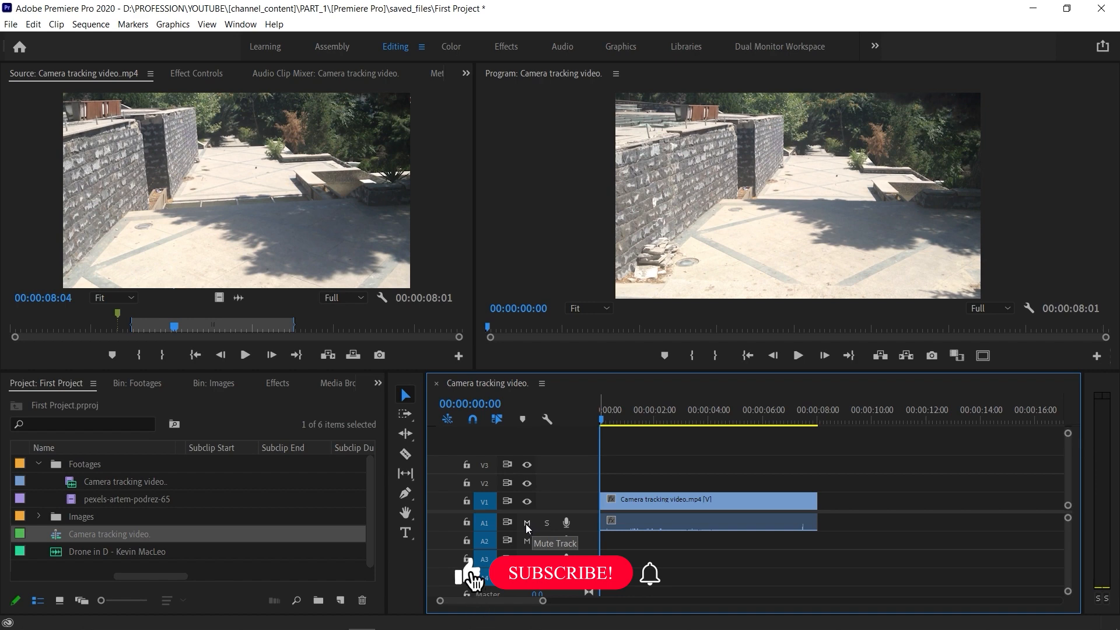
click(526, 524)
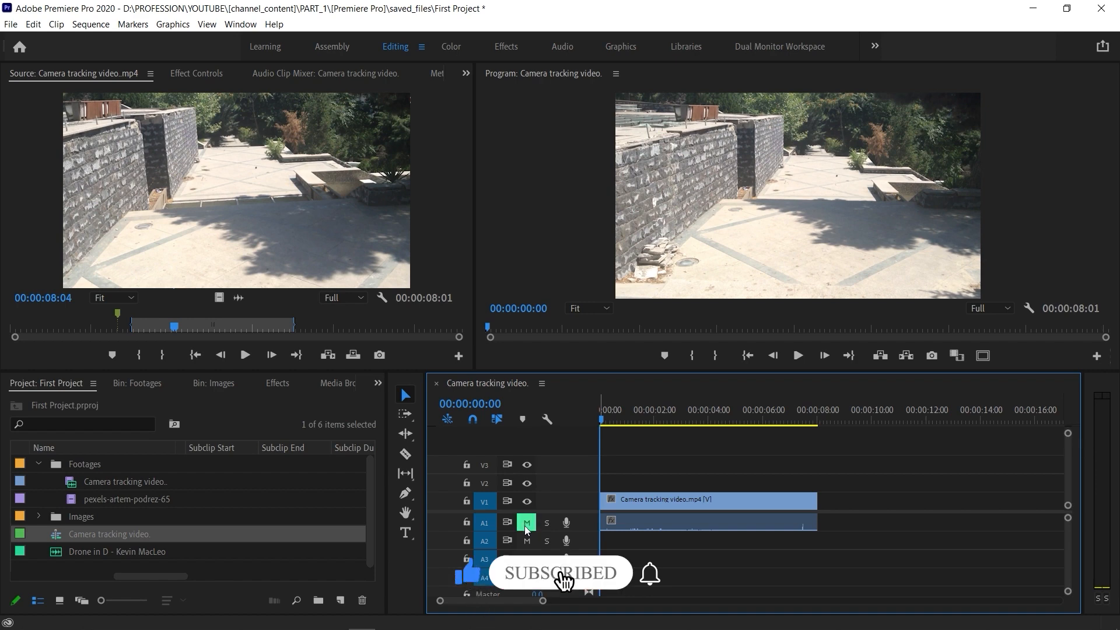
click(528, 524)
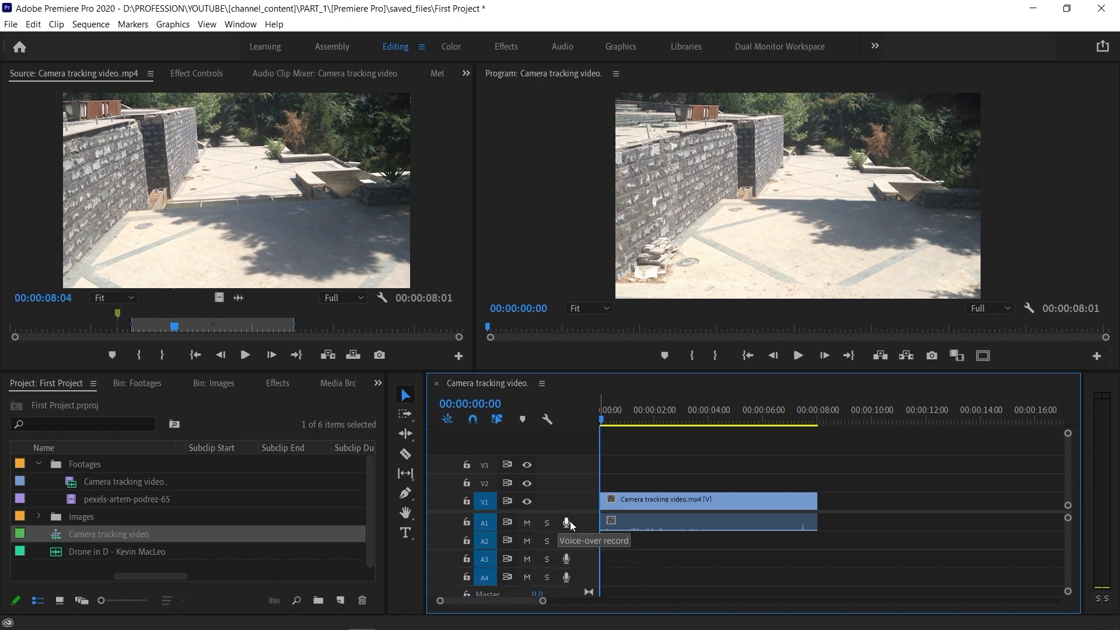
Step: Select the Camera tracking video clip, lock tracks V1 and A1, and unlock both tracks again
click(632, 501)
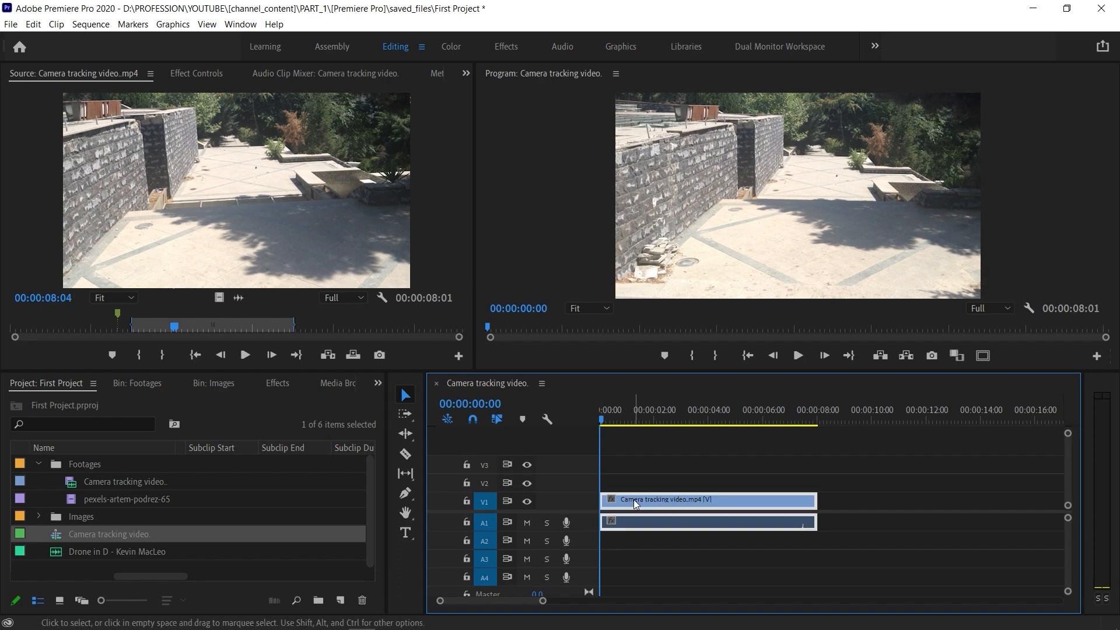
click(466, 502)
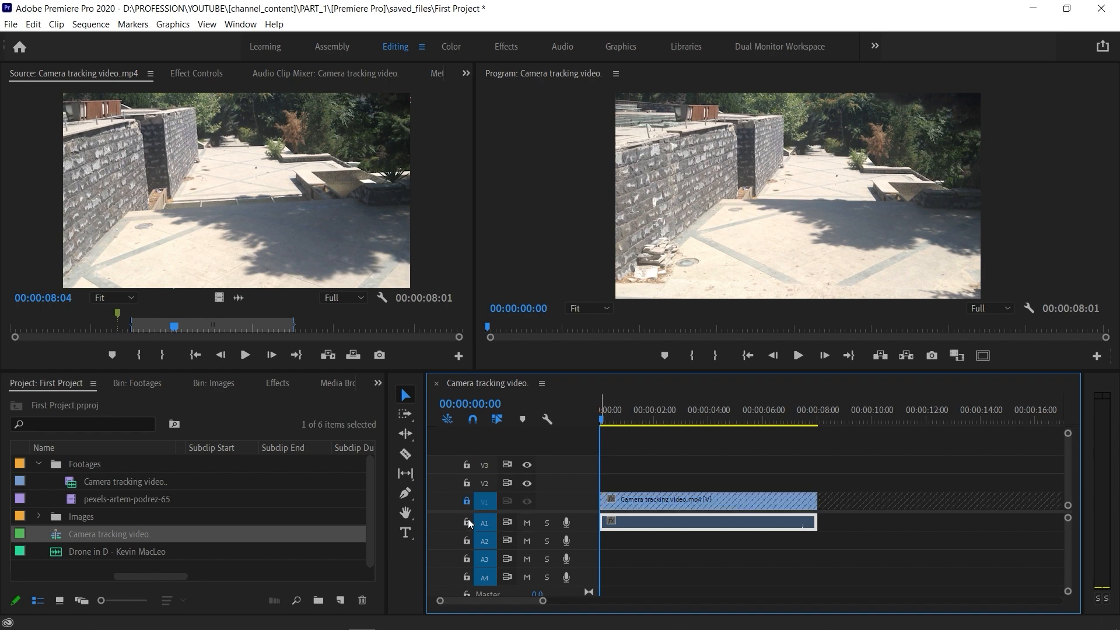
click(467, 521)
click(466, 521)
click(467, 502)
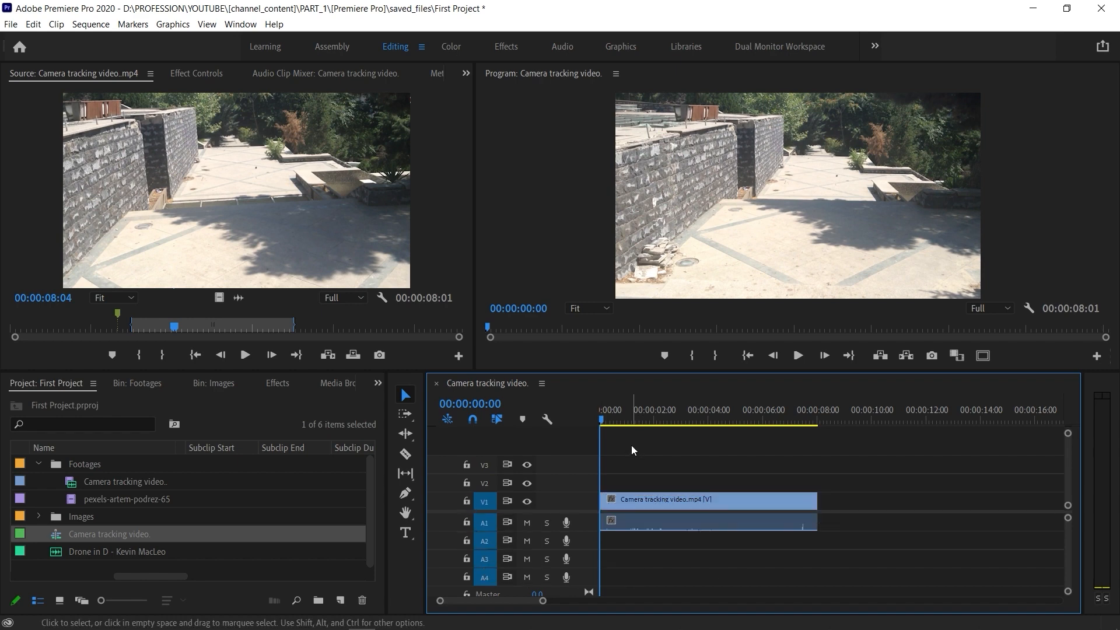
Step: Move the timeline playhead to 00:00:02:14 and select the clip's video and audio parts
drag(605, 415, 667, 418)
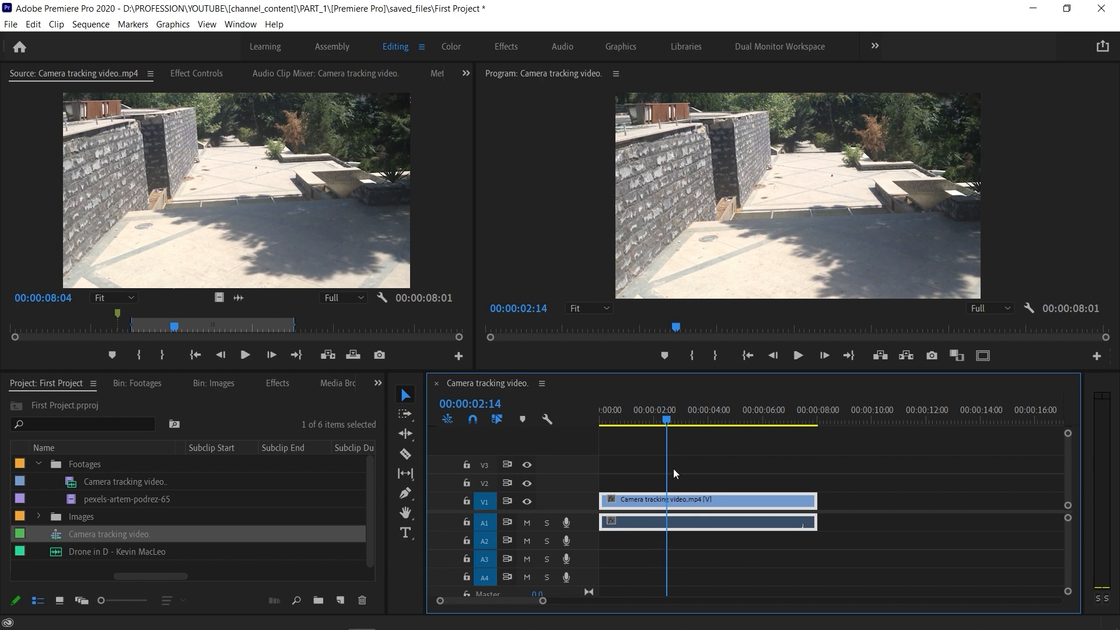
drag(719, 466, 612, 557)
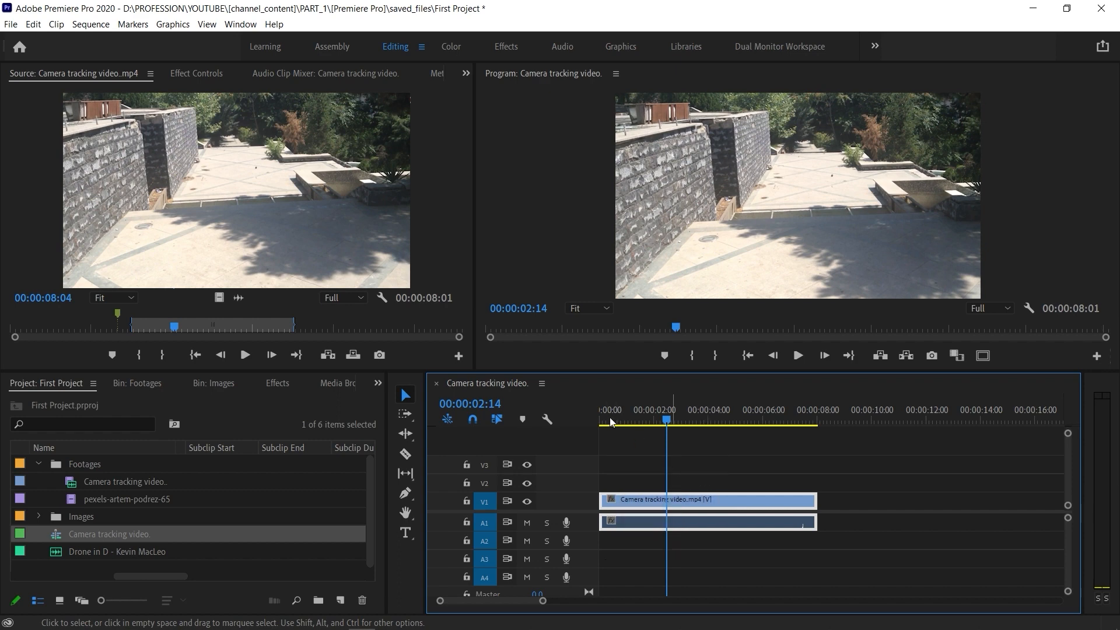
Step: Compare the Program monitor's sequence view with the Source monitor's clip view, moving the sequence playhead to 00:00:02:24
click(581, 266)
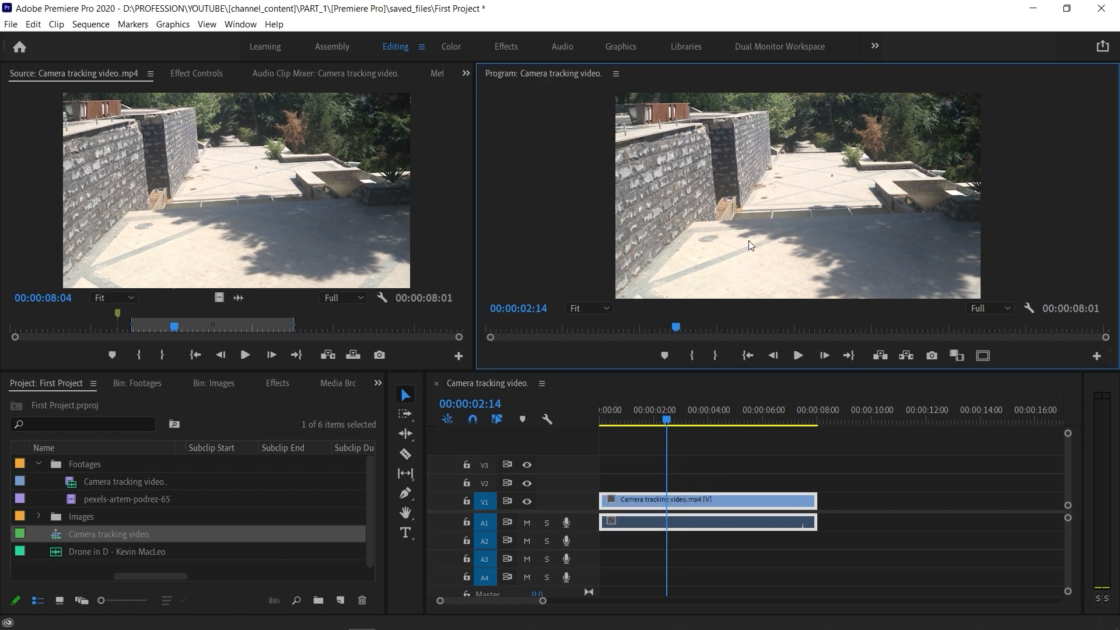
click(441, 180)
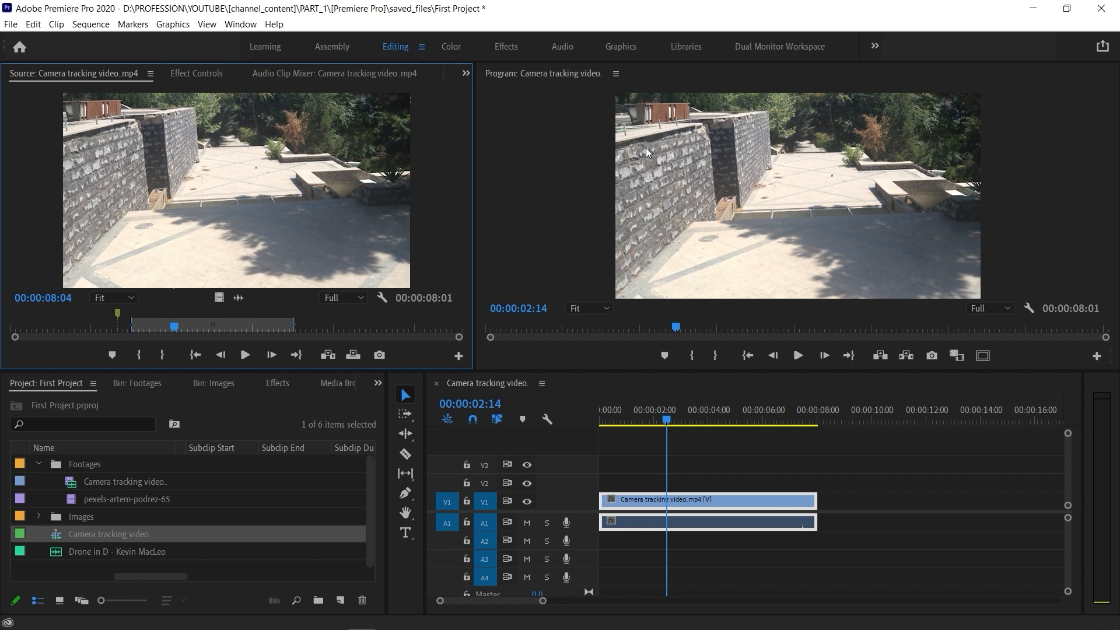
click(660, 133)
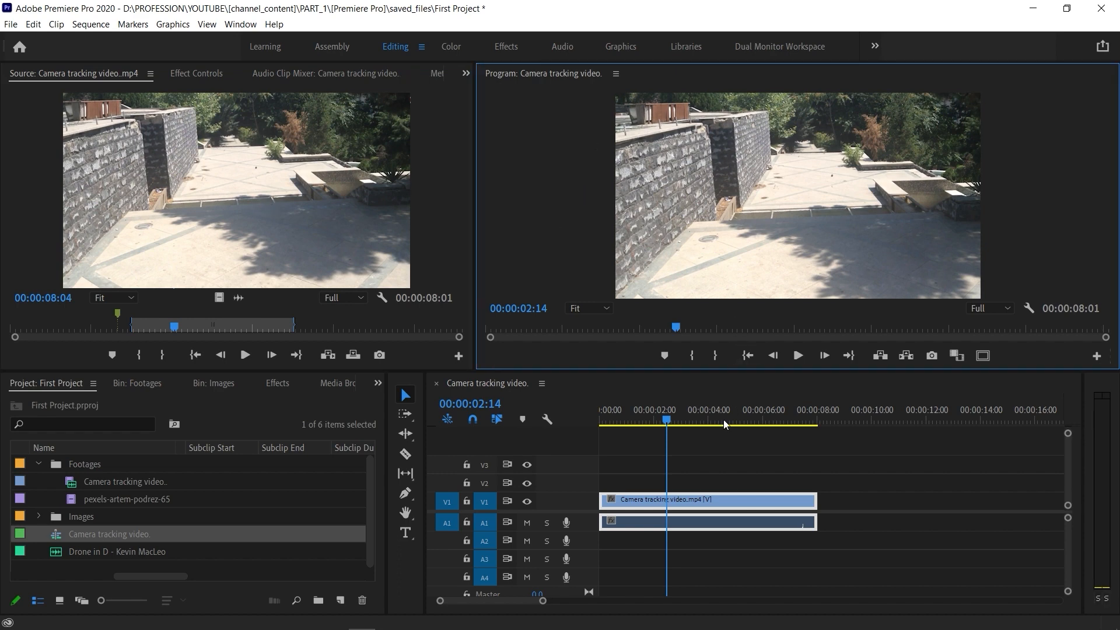
mouse_move(667, 418)
mouse_down()
mouse_move(698, 421)
mouse_move(675, 419)
mouse_up()
click(769, 146)
click(333, 166)
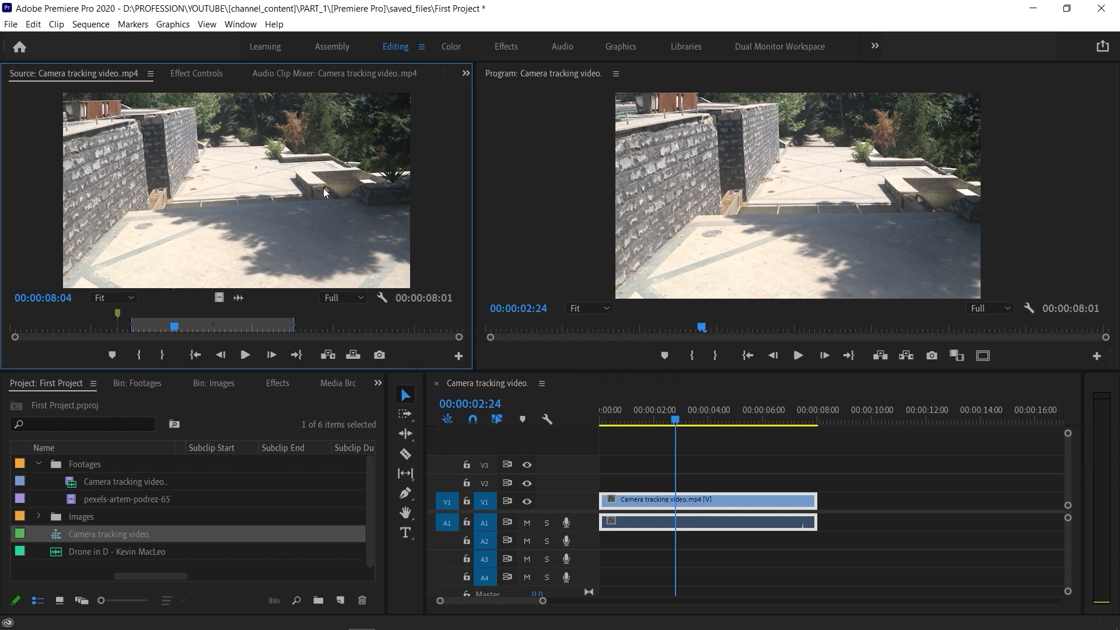